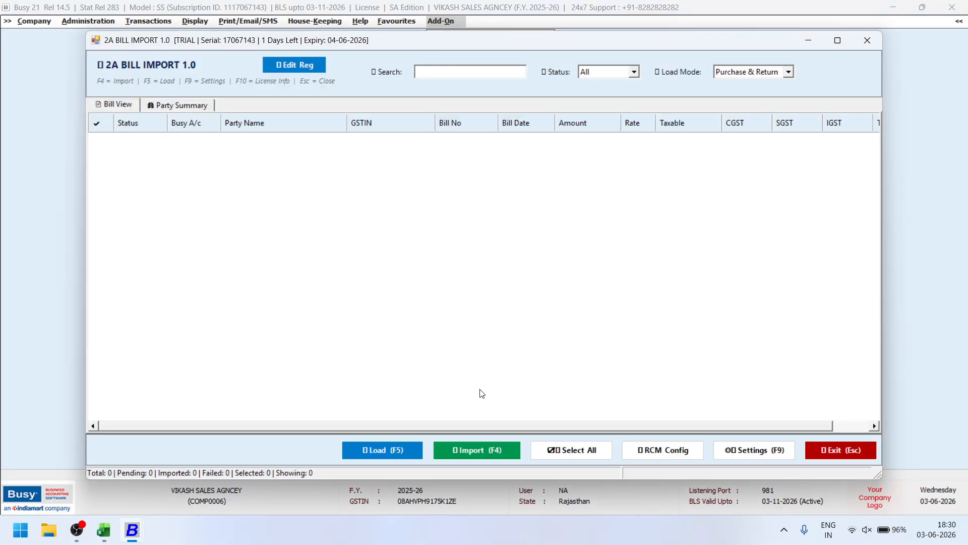
Load the 161 pending 2A bills and confirm importing all 161 into Busy.
{"action": "left_click", "coordinate": [387, 450]}
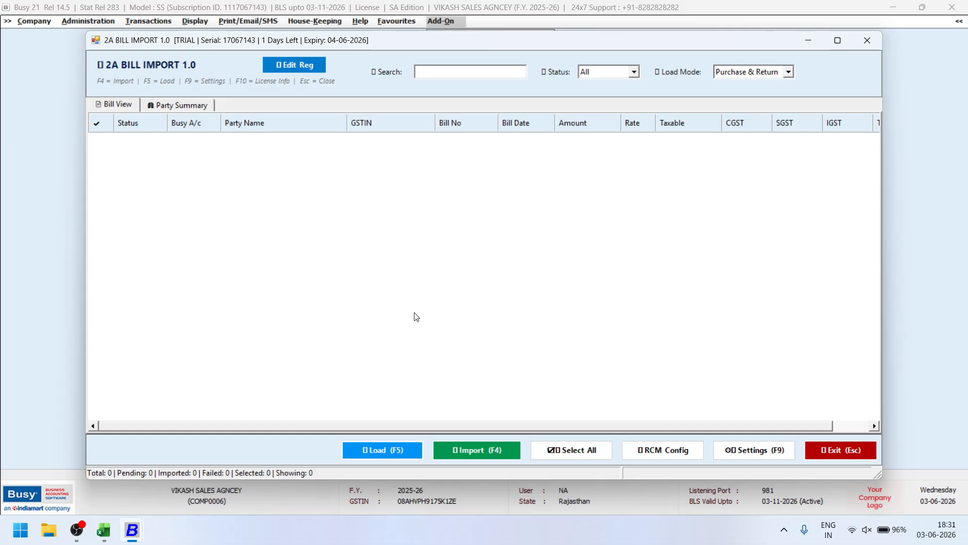
{"action": "key", "text": "F5"}
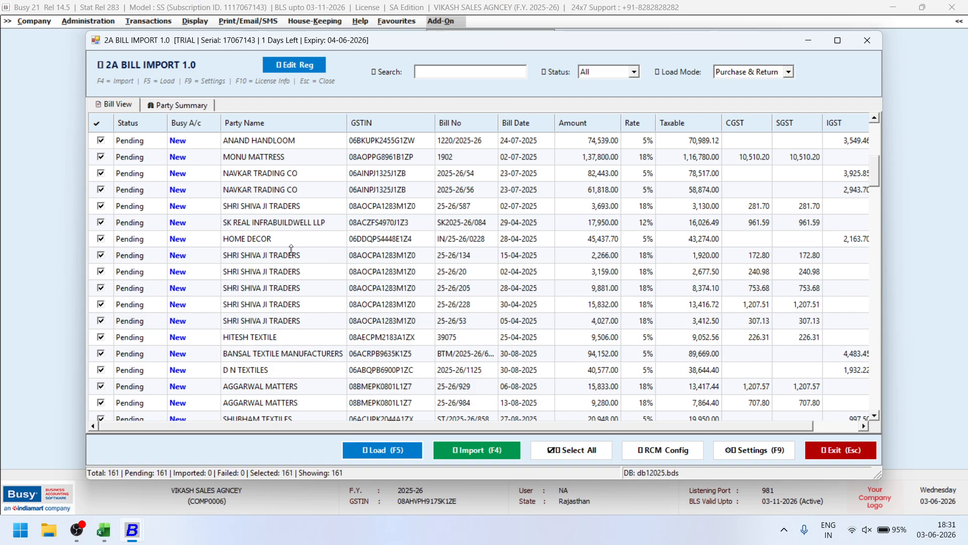
{"action": "left_click", "coordinate": [477, 447]}
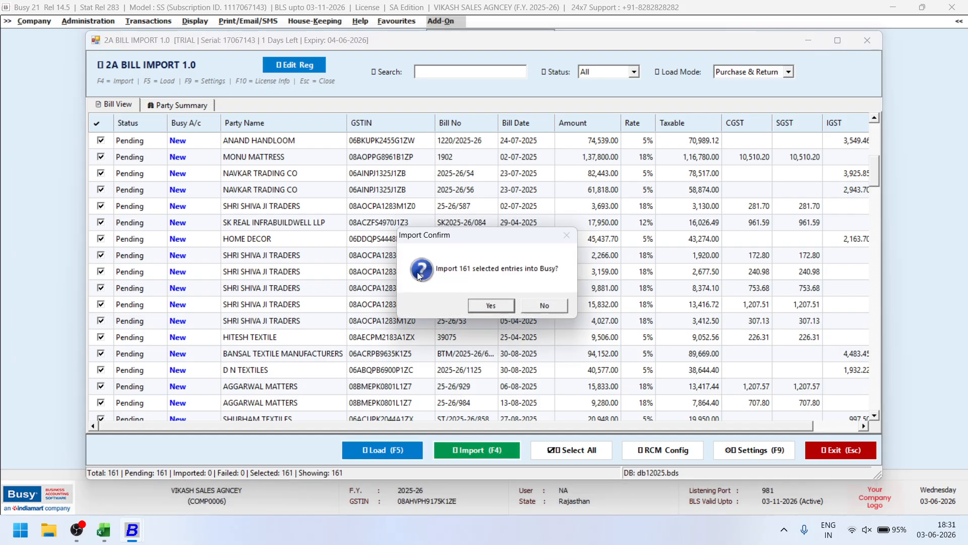
{"action": "left_click", "coordinate": [496, 306]}
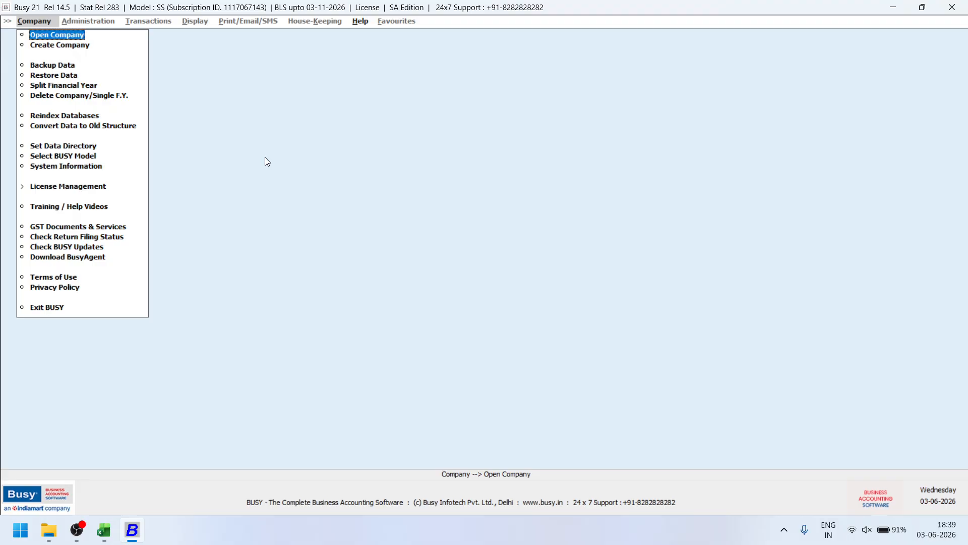
Open the VIKASH SALES AGNCEY company for F.Y. 2025-26 from the company list.
{"action": "key", "text": "Return"}
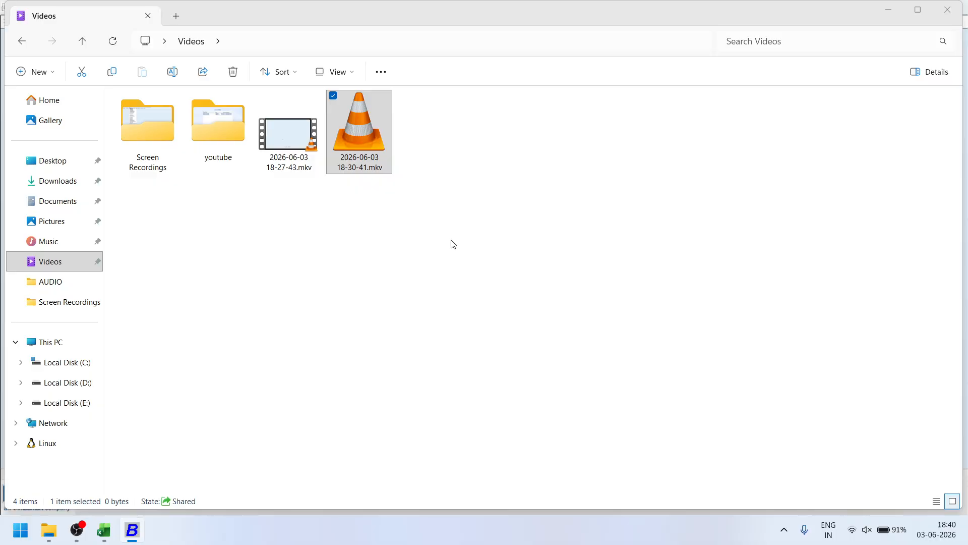
Bring Busy to the front and display the List of Accounts on screen.
{"action": "left_click", "coordinate": [131, 536]}
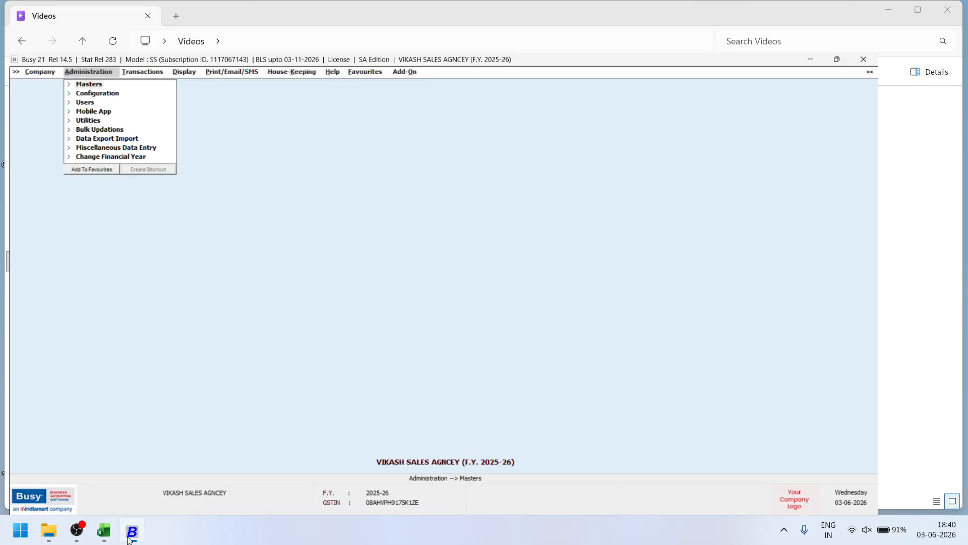
{"action": "key", "text": "Right"}
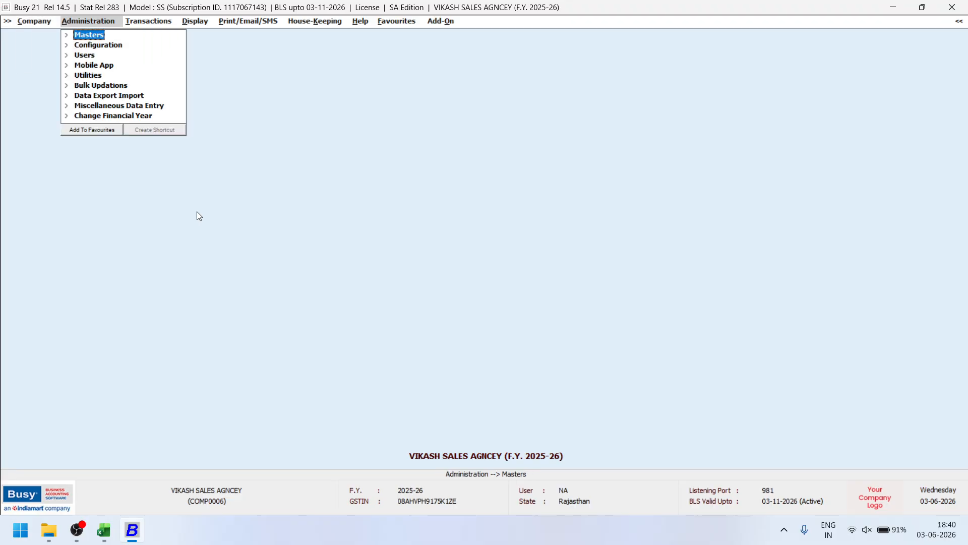
{"action": "key", "text": "Return"}
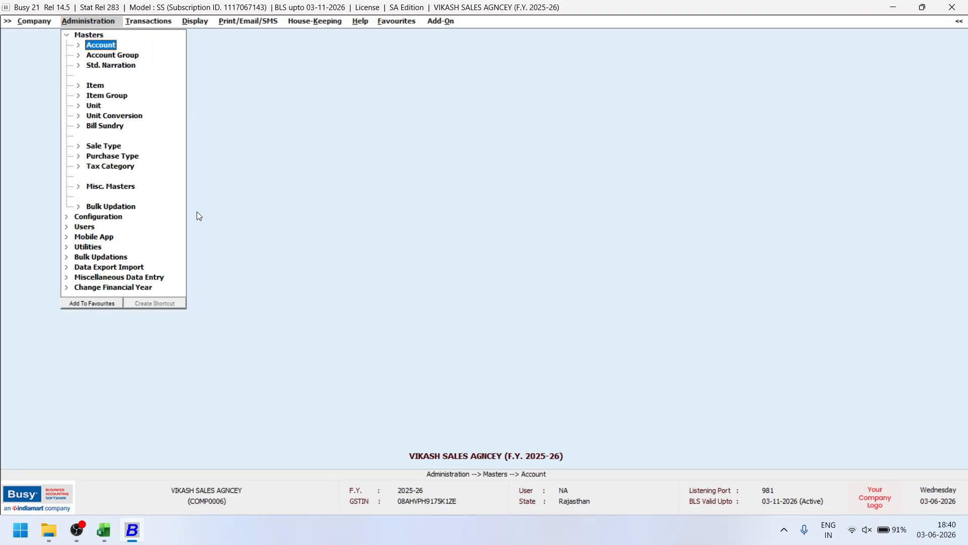
{"action": "key", "text": "Return"}
{"action": "key", "text": "Down"}
{"action": "key", "text": "Down"}
{"action": "key", "text": "Return"}
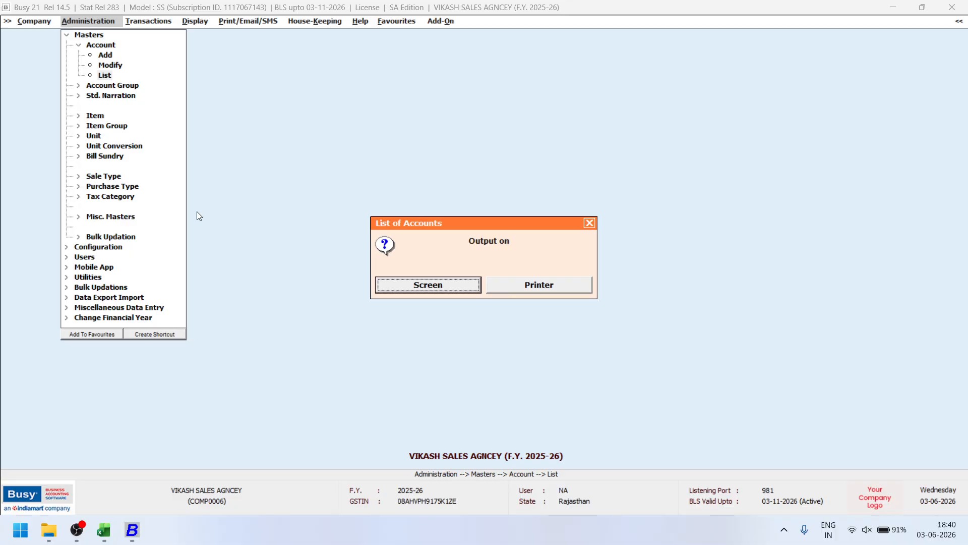
{"action": "key", "text": "Return"}
{"action": "key", "text": "Return"}
{"action": "key", "text": "Return"}
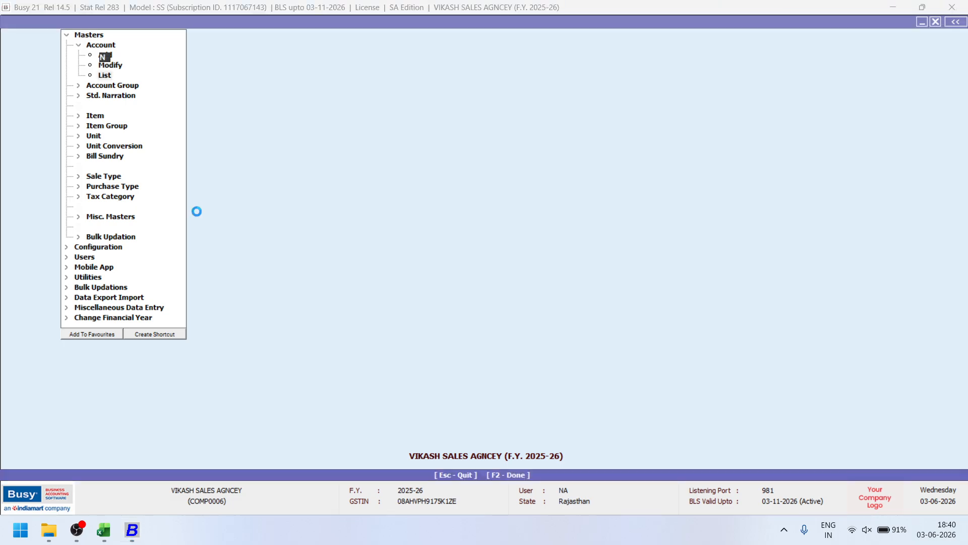
{"action": "key", "text": "F2"}
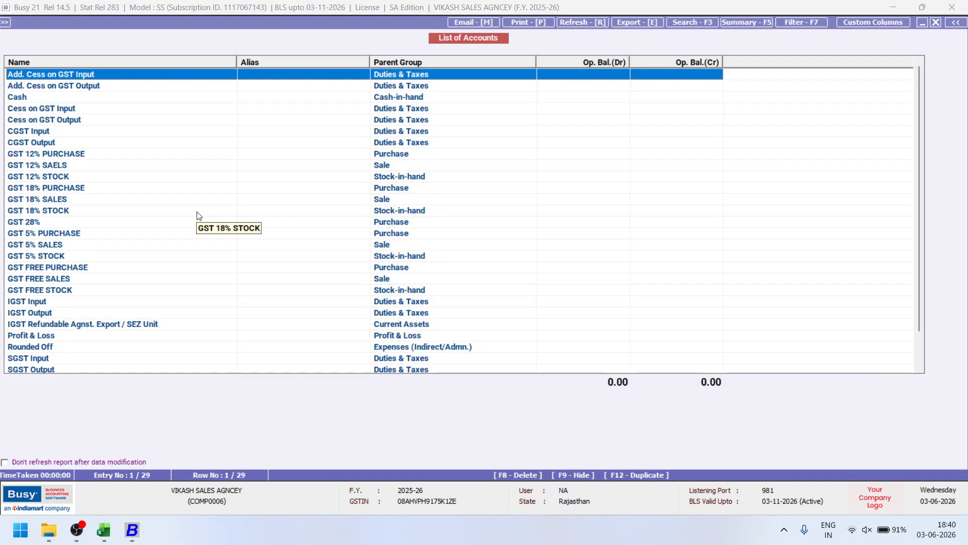
Step through the 29 accounts down to TRANSPORT EXP, then close the list.
{"action": "key", "text": "Down"}
{"action": "key", "text": "Down"}
{"action": "key", "text": "Down"}
{"action": "key", "text": "Down"}
{"action": "key", "text": "Down"}
{"action": "key", "text": "Down"}
{"action": "key", "text": "Down"}
{"action": "key", "text": "Down"}
{"action": "key", "text": "Down"}
{"action": "key", "text": "Down"}
{"action": "key", "text": "Down"}
{"action": "key", "text": "Down"}
{"action": "key", "text": "Down"}
{"action": "key", "text": "Down"}
{"action": "key", "text": "Down"}
{"action": "key", "text": "Down"}
{"action": "key", "text": "Down"}
{"action": "key", "text": "Down"}
{"action": "key", "text": "Down"}
{"action": "key", "text": "Down"}
{"action": "key", "text": "Down"}
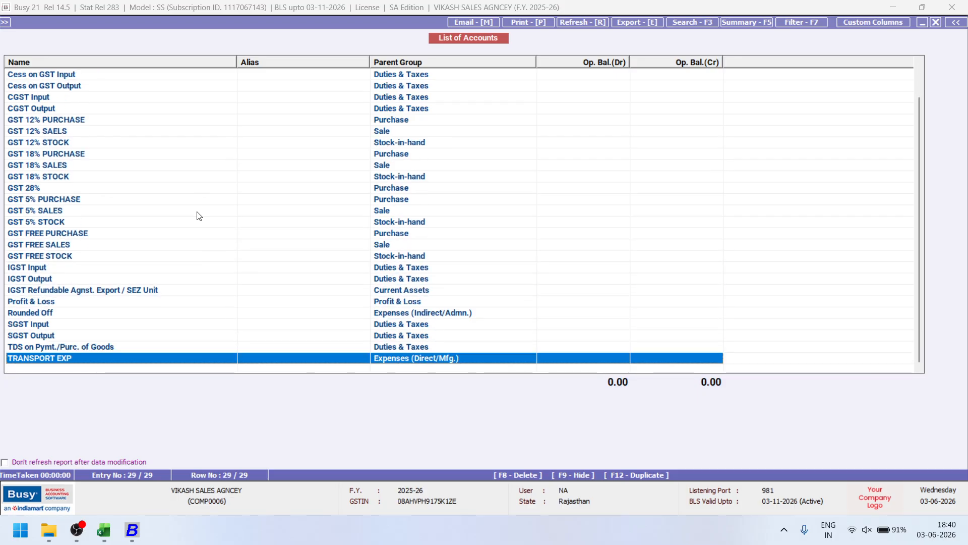
{"action": "key", "text": "Up"}
{"action": "key", "text": "Up"}
{"action": "key", "text": "Up"}
{"action": "key", "text": "Up"}
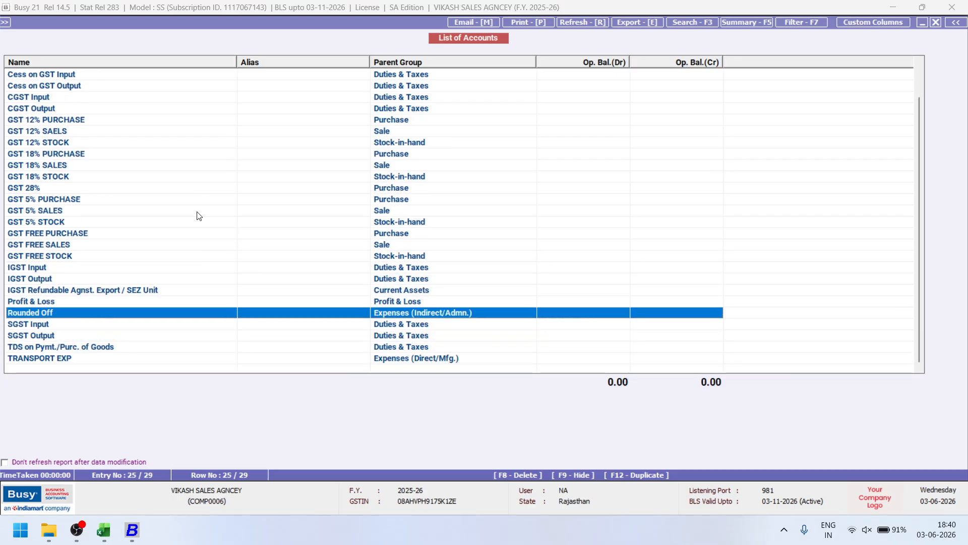
{"action": "key", "text": "Up"}
{"action": "key", "text": "Up"}
{"action": "key", "text": "Up"}
{"action": "key", "text": "Up"}
{"action": "key", "text": "Up"}
{"action": "key", "text": "Up"}
{"action": "key", "text": "Up"}
{"action": "key", "text": "Up"}
{"action": "key", "text": "Up"}
{"action": "key", "text": "Up"}
{"action": "key", "text": "Up"}
{"action": "key", "text": "Up"}
{"action": "key", "text": "Up"}
{"action": "key", "text": "Up"}
{"action": "key", "text": "Up"}
{"action": "key", "text": "Up"}
{"action": "key", "text": "Up"}
{"action": "key", "text": "Up"}
{"action": "key", "text": "Up"}
{"action": "key", "text": "Up"}
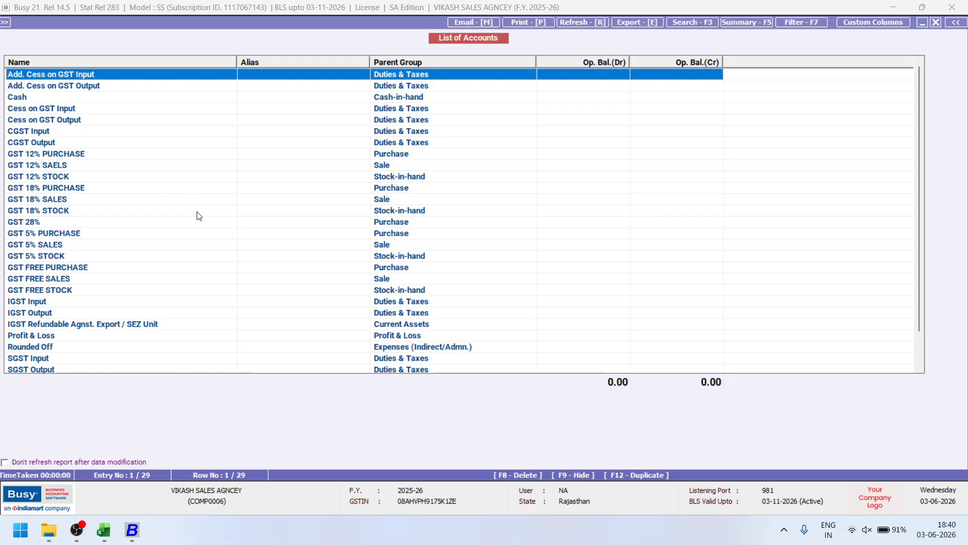
{"action": "key", "text": "Down"}
{"action": "key", "text": "Down"}
{"action": "key", "text": "Down"}
{"action": "key", "text": "Down"}
{"action": "key", "text": "Down"}
{"action": "key", "text": "Down"}
{"action": "key", "text": "Down"}
{"action": "key", "text": "Down"}
{"action": "key", "text": "Down"}
{"action": "key", "text": "Down"}
{"action": "key", "text": "Down"}
{"action": "key", "text": "Down"}
{"action": "key", "text": "Down"}
{"action": "key", "text": "Down"}
{"action": "key", "text": "Down"}
{"action": "key", "text": "Down"}
{"action": "key", "text": "Down"}
{"action": "key", "text": "Down"}
{"action": "key", "text": "Down"}
{"action": "key", "text": "Down"}
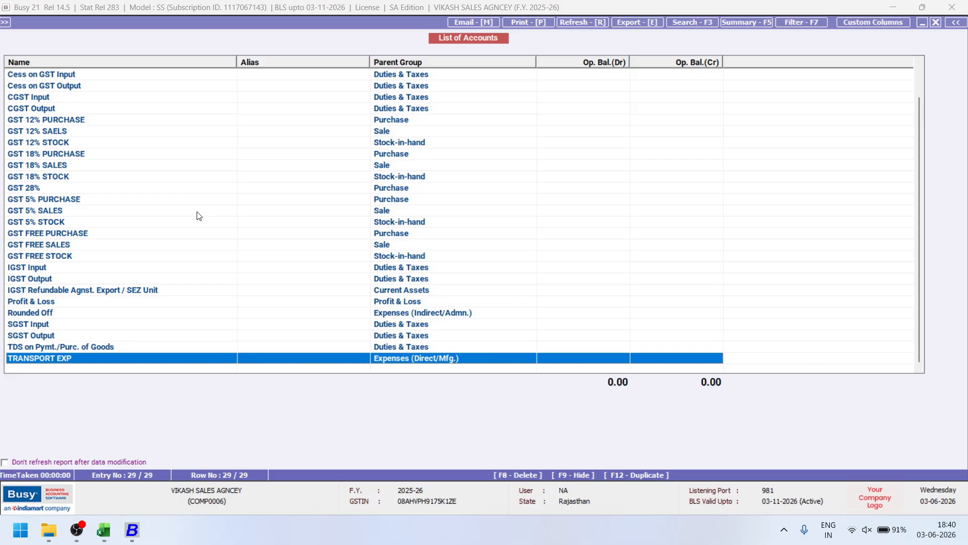
{"action": "key", "text": "Escape"}
{"action": "key", "text": "Right"}
{"action": "key", "text": "Right"}
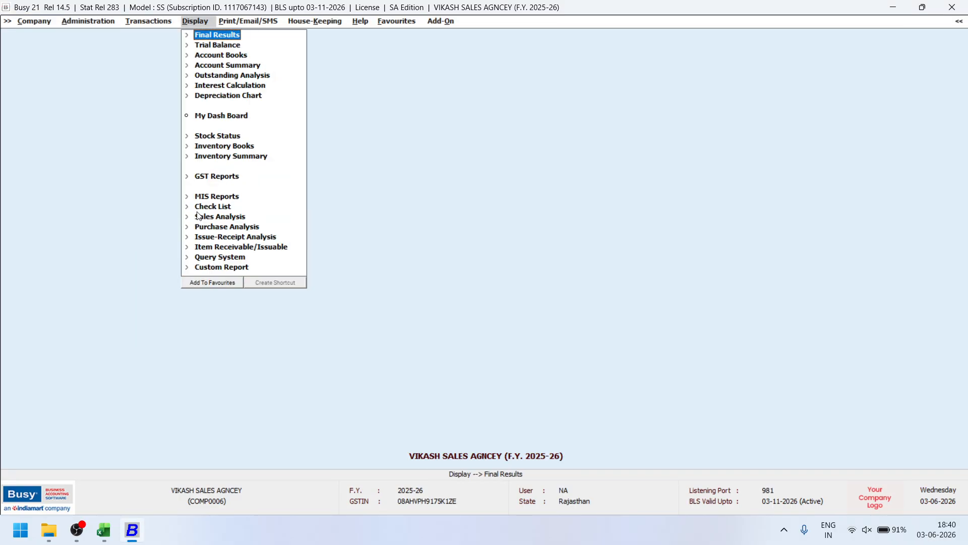
View the Day Book for 01-04-2025, then close it.
{"action": "key", "text": "Down"}
{"action": "key", "text": "Down"}
{"action": "key", "text": "Return"}
{"action": "key", "text": "Return"}
{"action": "key", "text": "Return"}
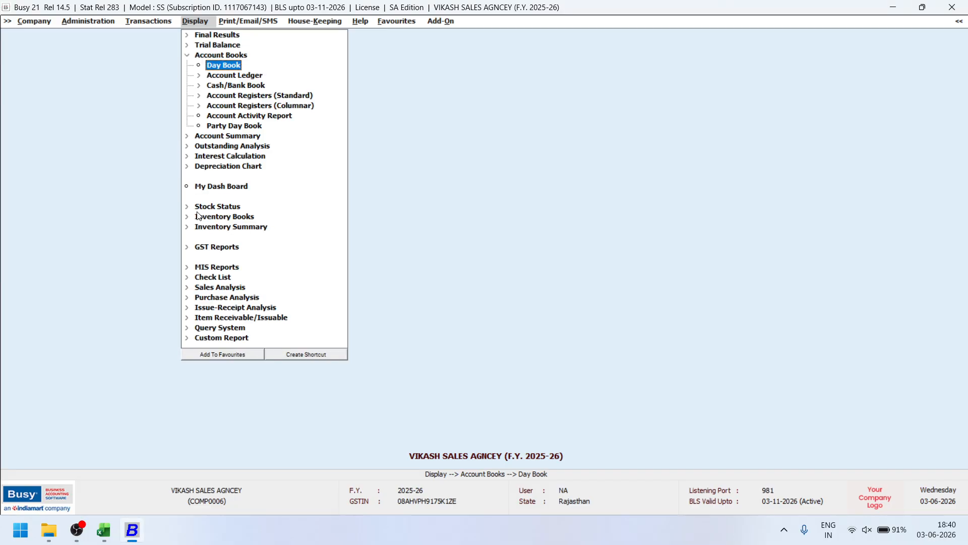
{"action": "key", "text": "Return"}
{"action": "key", "text": "Return"}
{"action": "key", "text": "Return"}
{"action": "key", "text": "F2"}
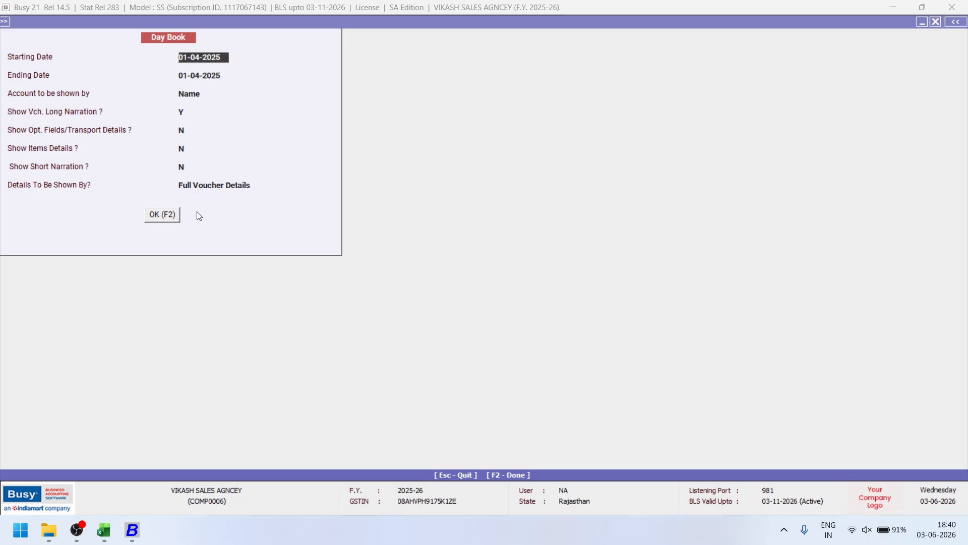
{"action": "key", "text": "Escape"}
{"action": "key", "text": "Escape"}
{"action": "key", "text": "Return"}
{"action": "key", "text": "Escape"}
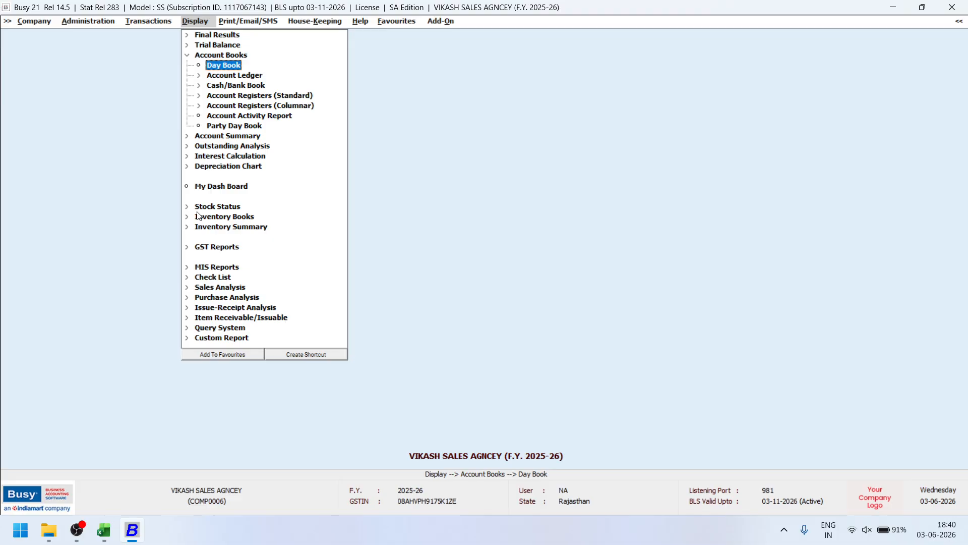
Launch the 02B Bill Import VB 1 add-on from the Add-On menu.
{"action": "key", "text": "Left"}
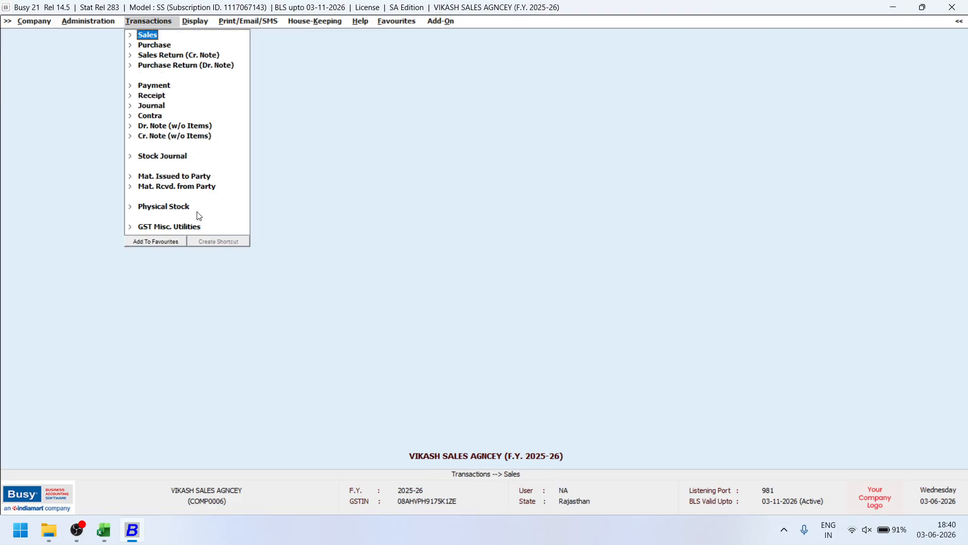
{"action": "key", "text": "Right"}
{"action": "key", "text": "Right"}
{"action": "key", "text": "Escape"}
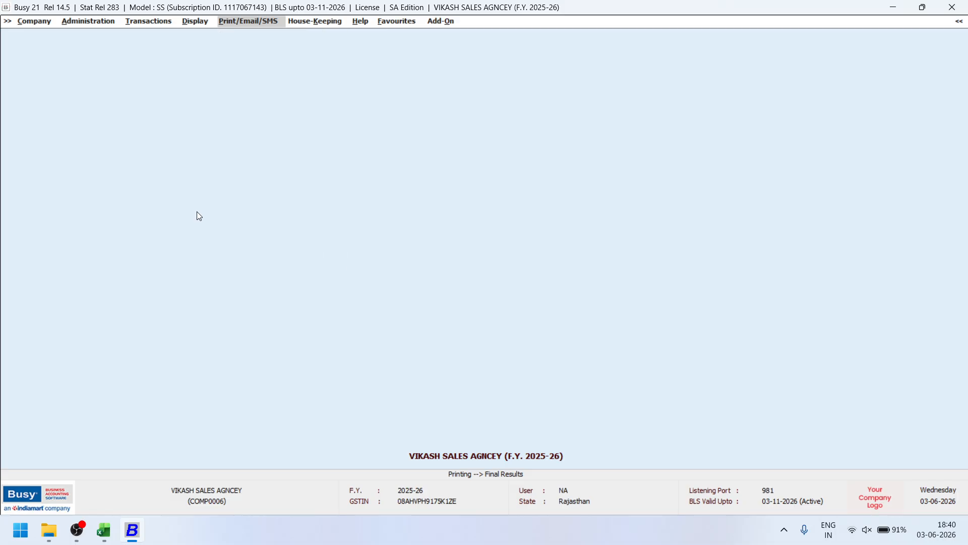
{"action": "key", "text": "Right"}
{"action": "key", "text": "Right"}
{"action": "key", "text": "Right"}
{"action": "key", "text": "Right"}
{"action": "key", "text": "Return"}
{"action": "key", "text": "Up"}
{"action": "key", "text": "Up"}
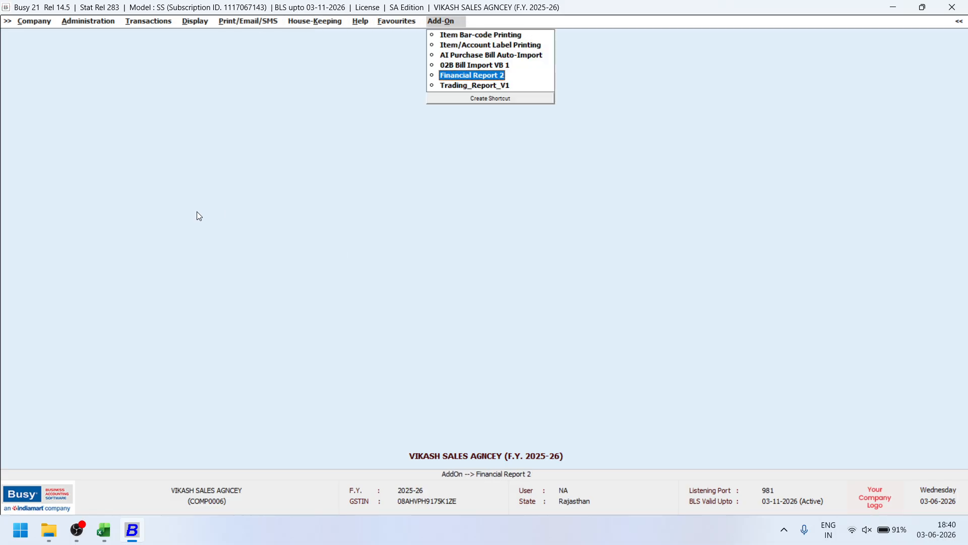
{"action": "key", "text": "Up"}
{"action": "key", "text": "Return"}
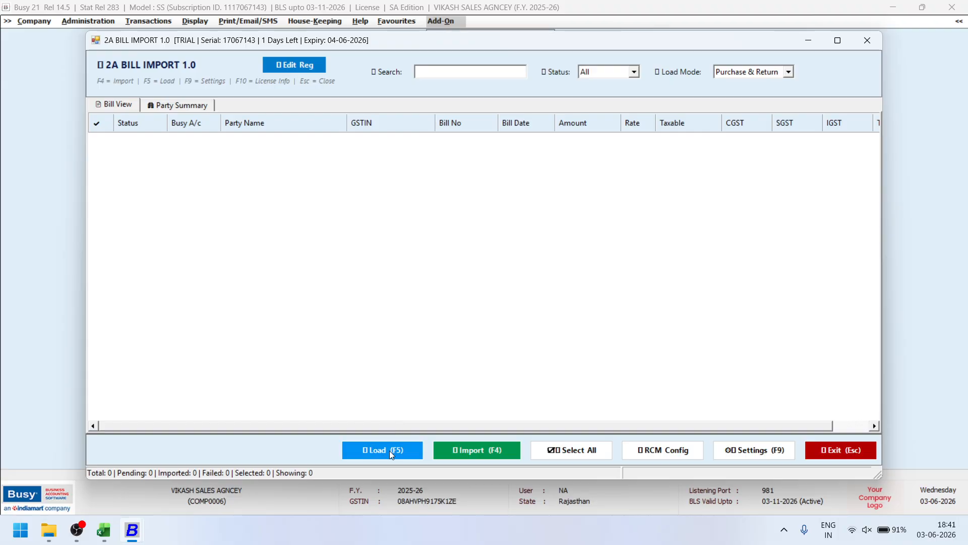
Load the 97 pending 2A bills and scroll the Bill View grid to the last entry.
{"action": "left_click", "coordinate": [389, 451]}
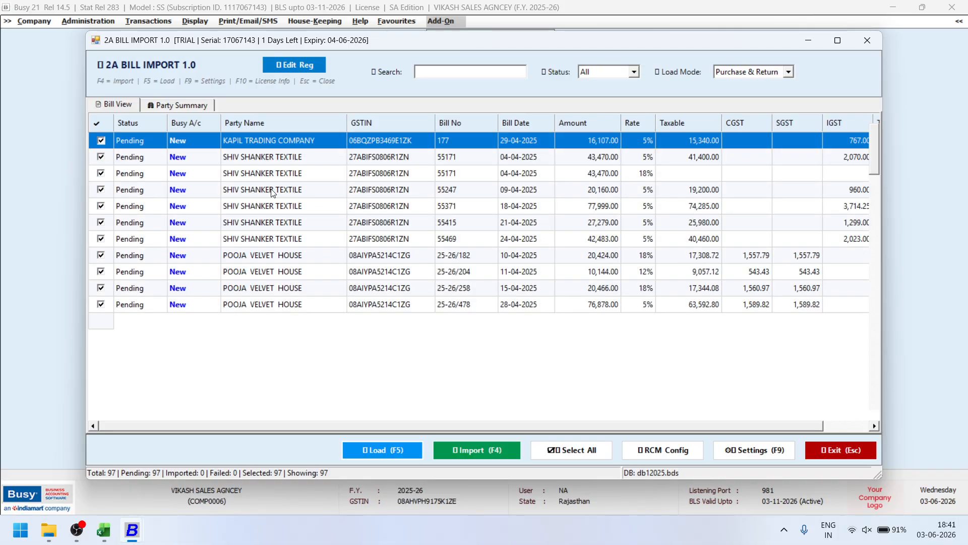
{"action": "scroll", "coordinate": [275, 259], "scroll_direction": "down", "scroll_amount": 2}
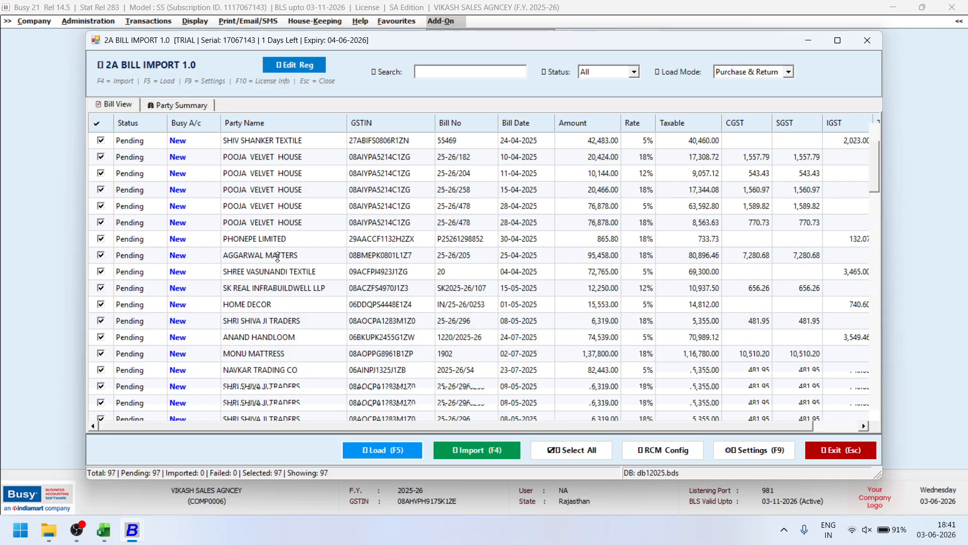
{"action": "scroll", "coordinate": [303, 237], "scroll_direction": "down", "scroll_amount": 10}
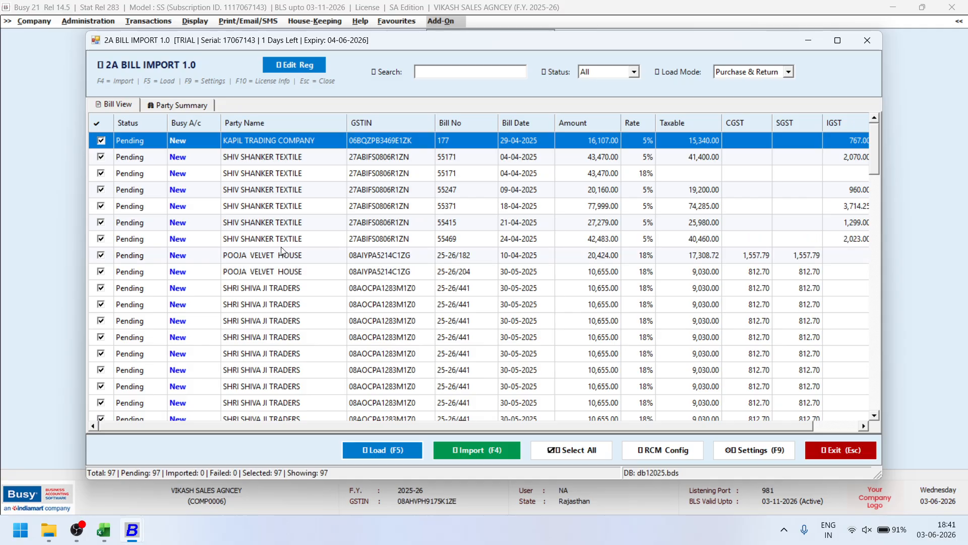
{"action": "scroll", "coordinate": [225, 256], "scroll_direction": "down", "scroll_amount": 2}
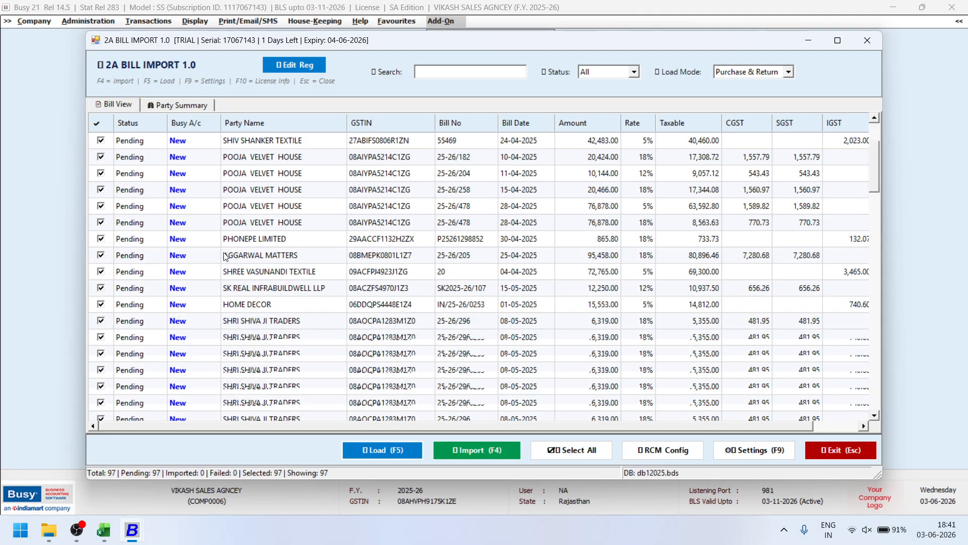
{"action": "scroll", "coordinate": [225, 256], "scroll_direction": "down", "scroll_amount": 10}
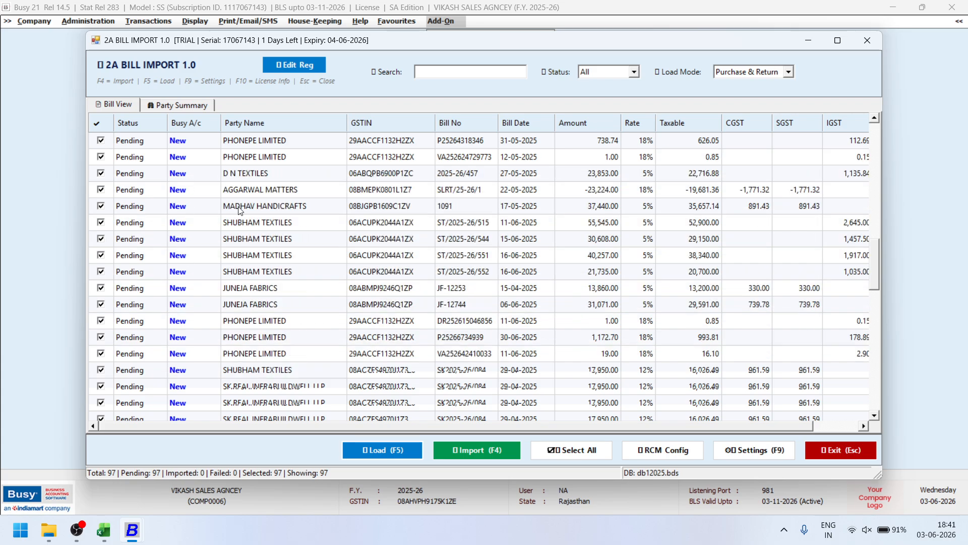
{"action": "scroll", "coordinate": [176, 240], "scroll_direction": "down", "scroll_amount": 10}
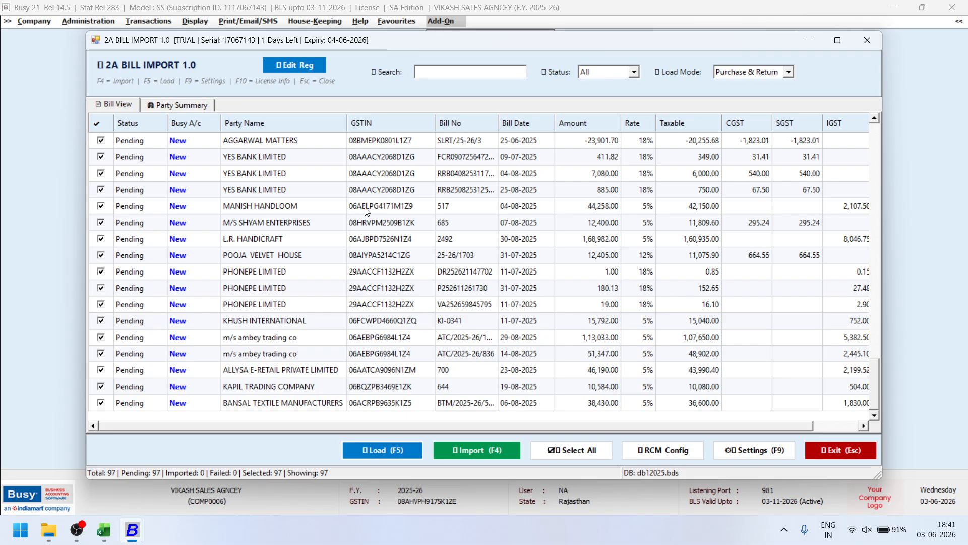
Type out the MANISH HANDLOOM GSTIN in the Run box to copy it, then exit 2A Bill Import.
{"action": "key", "text": "super+r"}
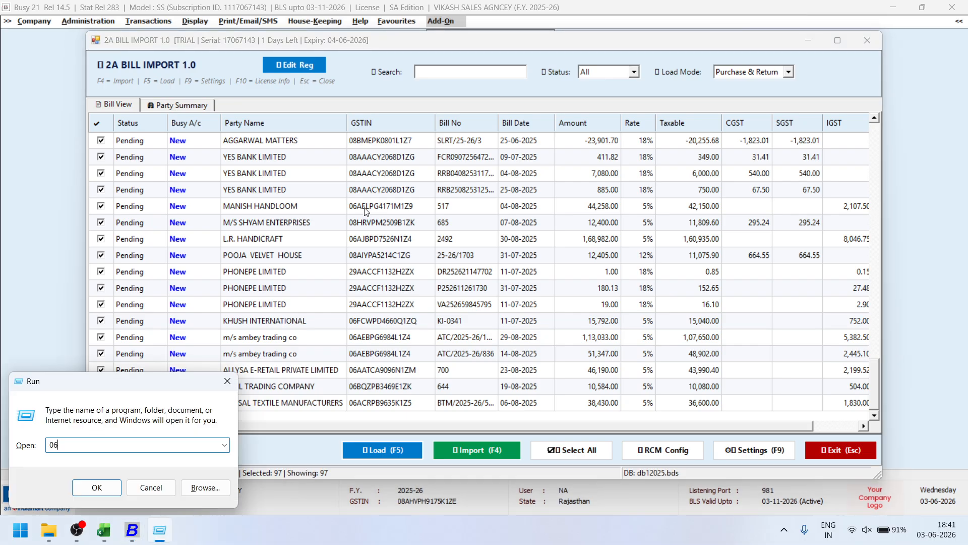
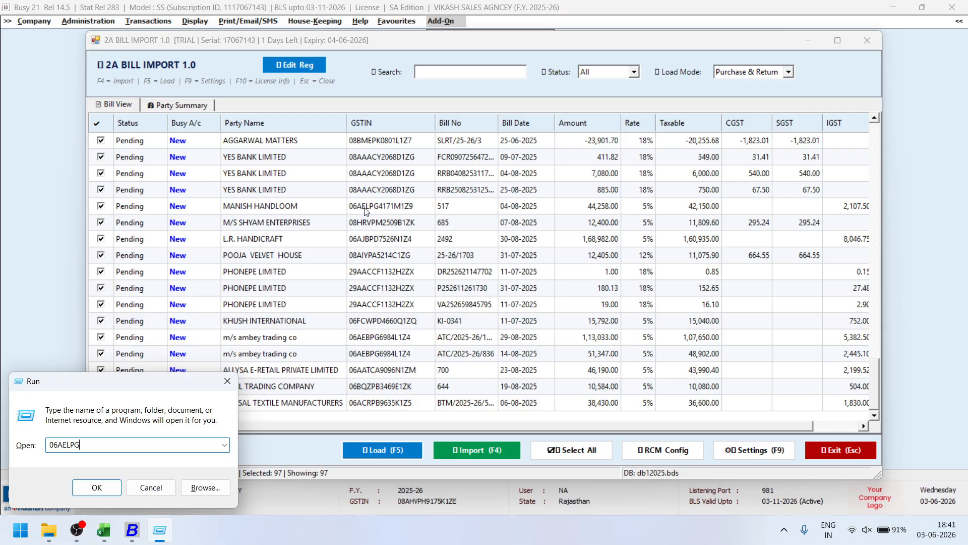
{"action": "key", "text": "ctrl+a"}
{"action": "key", "text": "ctrl+c"}
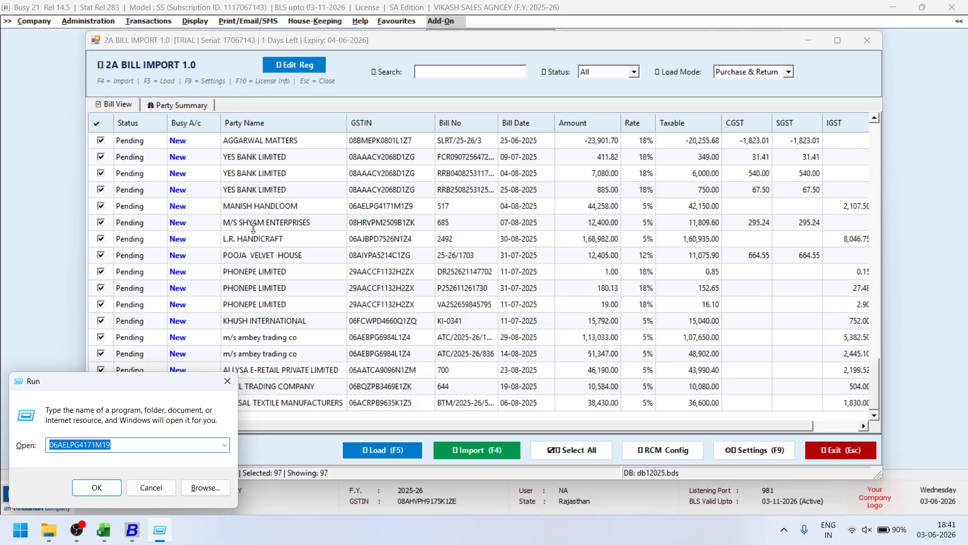
{"action": "left_click", "coordinate": [842, 447]}
Start a new account and paste the copied GSTIN into online GSTIN validation.
{"action": "key", "text": "Left"}
{"action": "key", "text": "Left"}
{"action": "key", "text": "Left"}
{"action": "key", "text": "Left"}
{"action": "key", "text": "Left"}
{"action": "key", "text": "Left"}
{"action": "key", "text": "Left"}
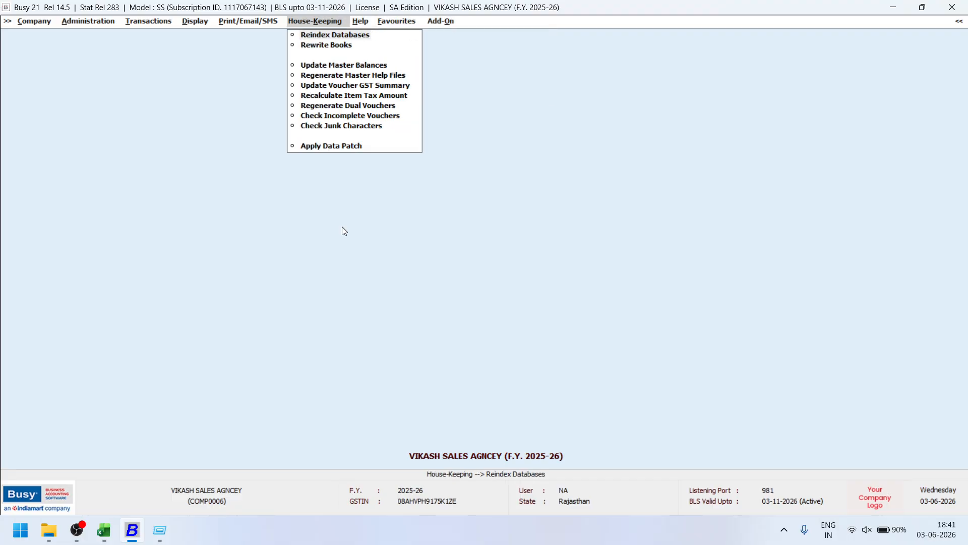
{"action": "key", "text": "Up"}
{"action": "key", "text": "Up"}
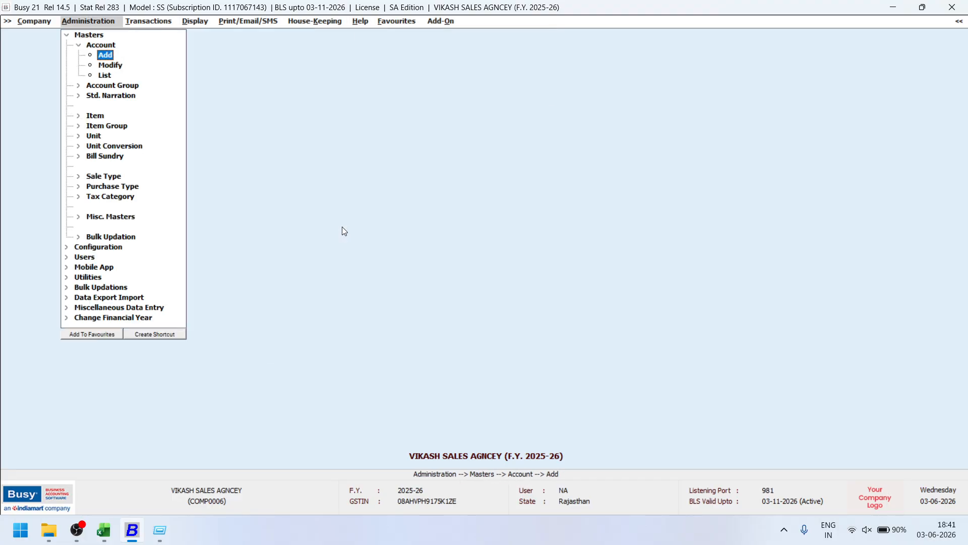
{"action": "key", "text": "Return"}
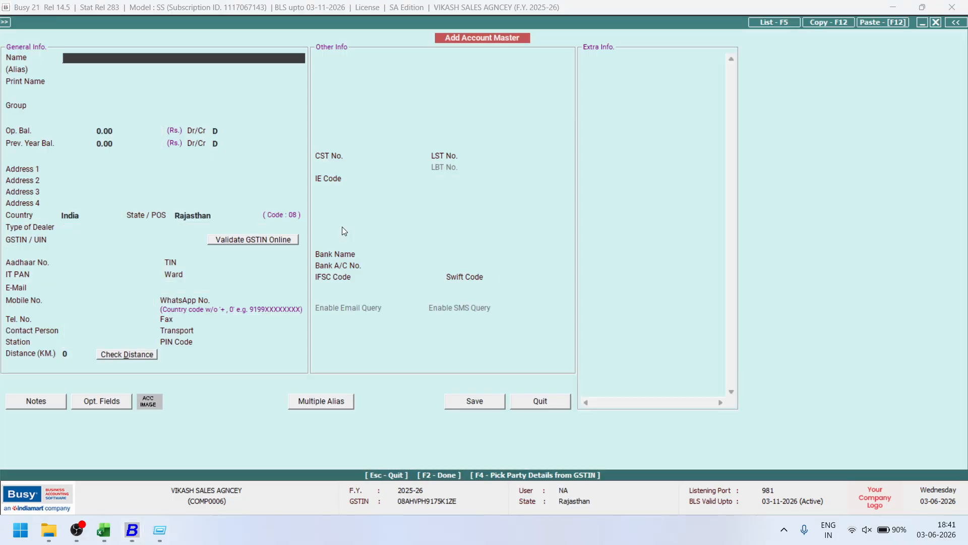
{"action": "key", "text": "F4"}
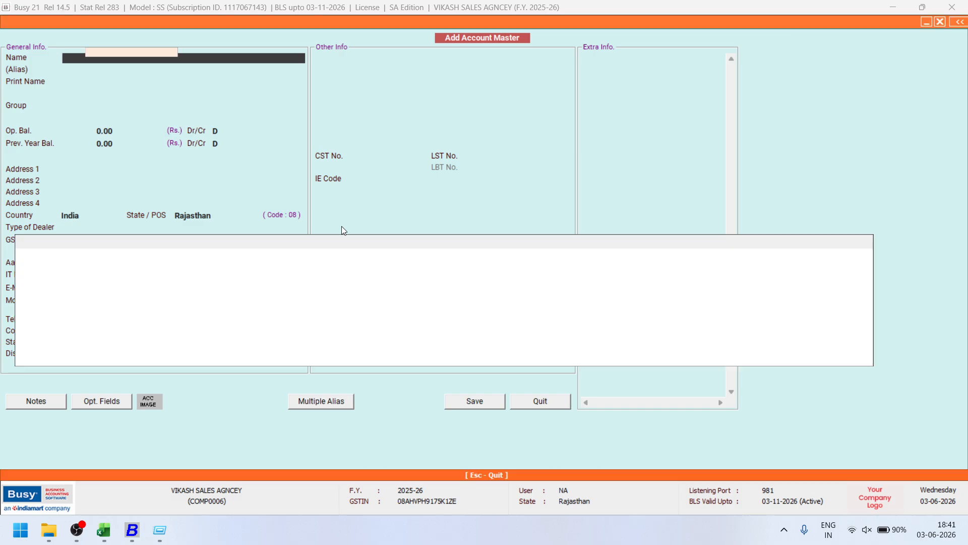
{"action": "key", "text": "ctrl+v"}
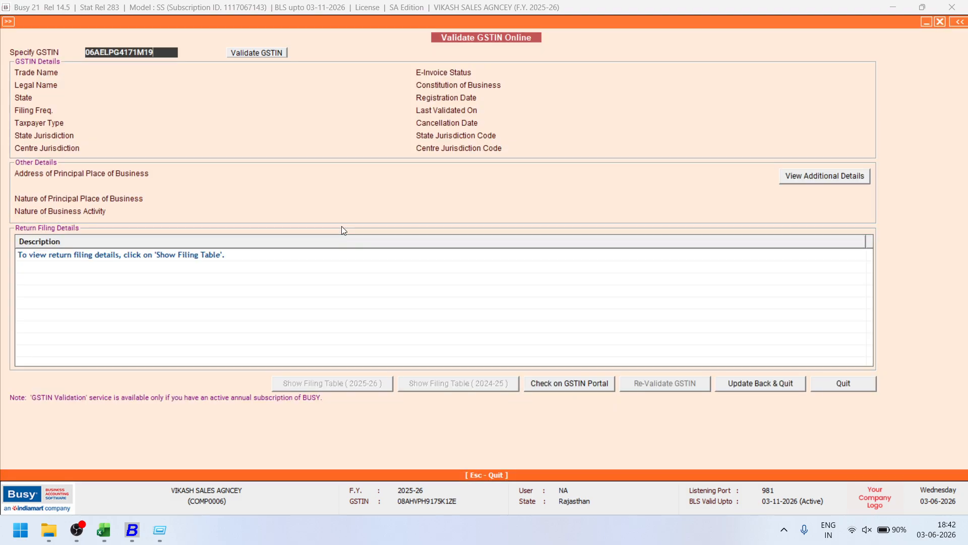
{"action": "key", "text": "Return"}
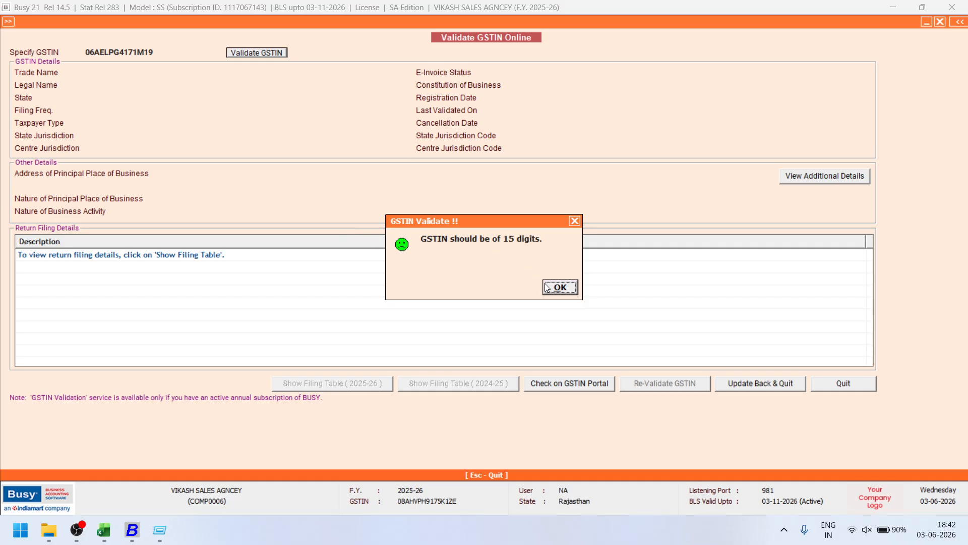
Correct the GSTIN, validate it online, and save MANISH HANDLOOM with the fetched details.
{"action": "left_click", "coordinate": [566, 289]}
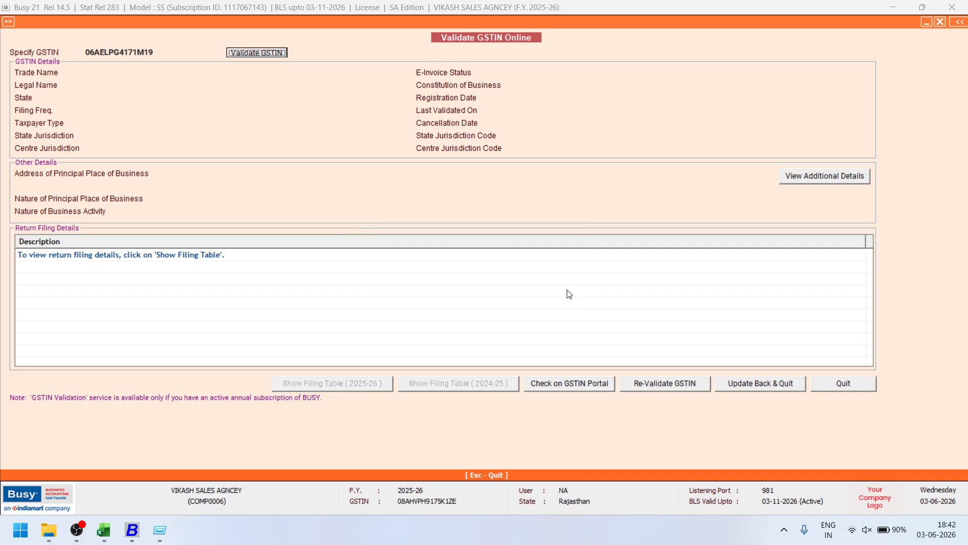
{"action": "left_click", "coordinate": [149, 53]}
{"action": "left_click", "coordinate": [238, 57]}
{"action": "left_click", "coordinate": [781, 385]}
{"action": "left_click", "coordinate": [479, 401]}
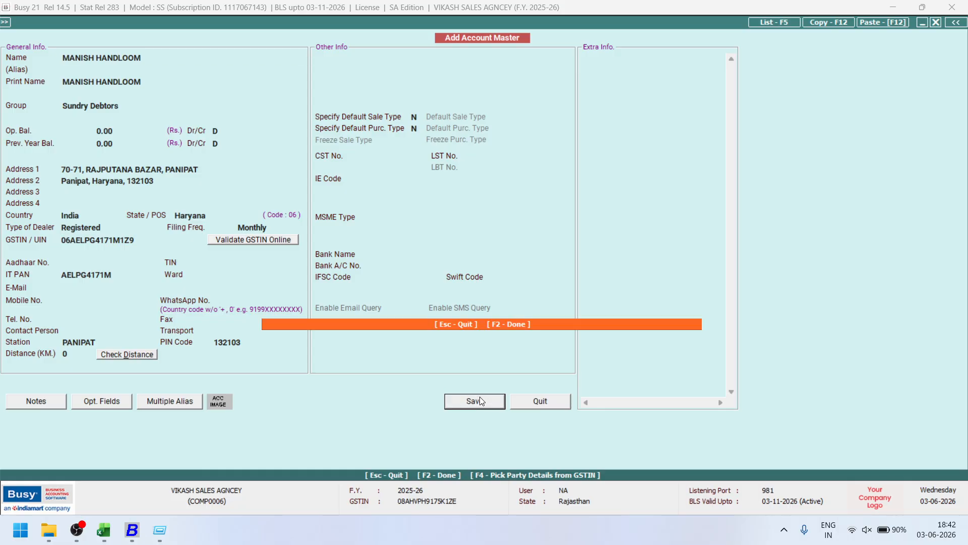
{"action": "left_click", "coordinate": [483, 294]}
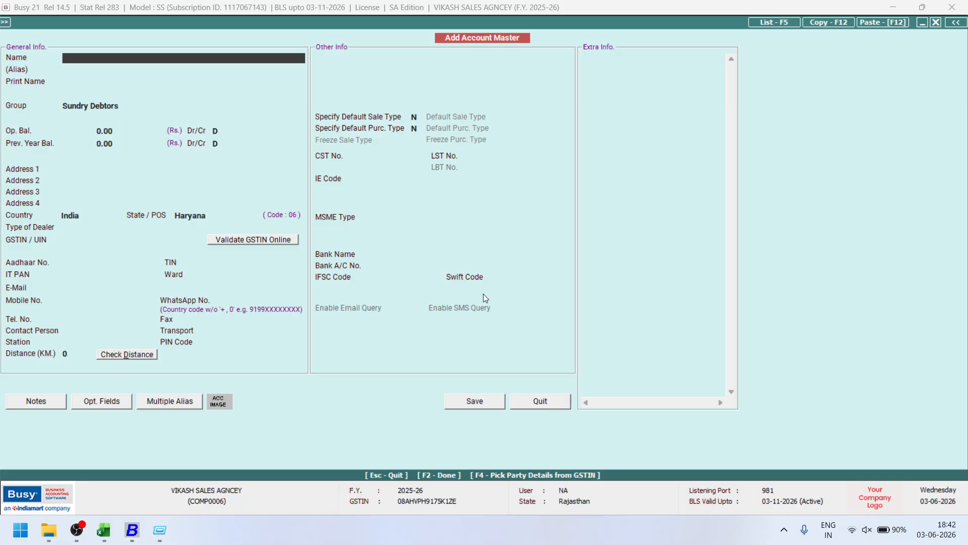
Change the MANISH HANDLOOM account's group to Sundry Creditors, save it, and exit to the main menu.
{"action": "key", "text": "Escape"}
{"action": "type", "text": "MANISH HANDLOOM"}
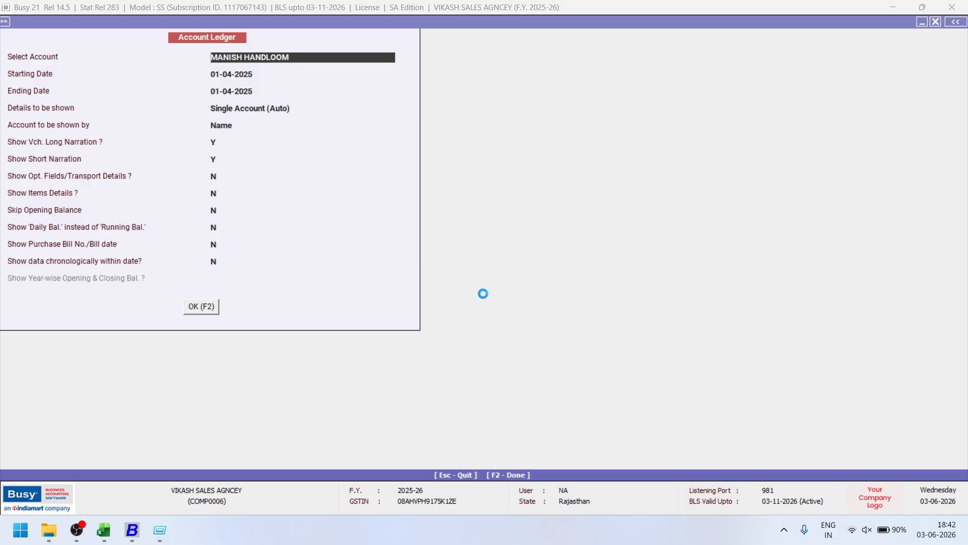
{"action": "key", "text": "alt+m"}
{"action": "key", "text": "Return"}
{"action": "key", "text": "Return"}
{"action": "key", "text": "Return"}
{"action": "type", "text": "SUN"}
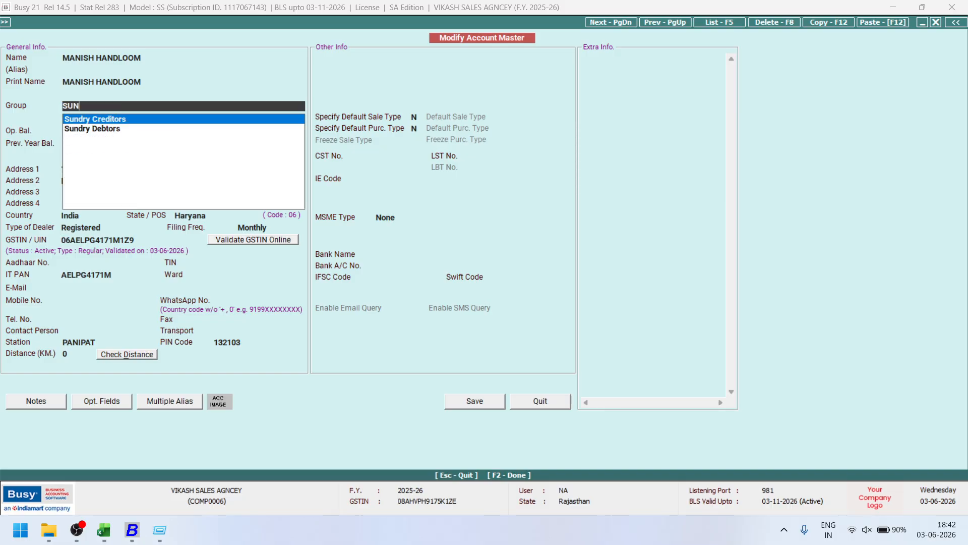
{"action": "key", "text": "Return"}
{"action": "key", "text": "F2"}
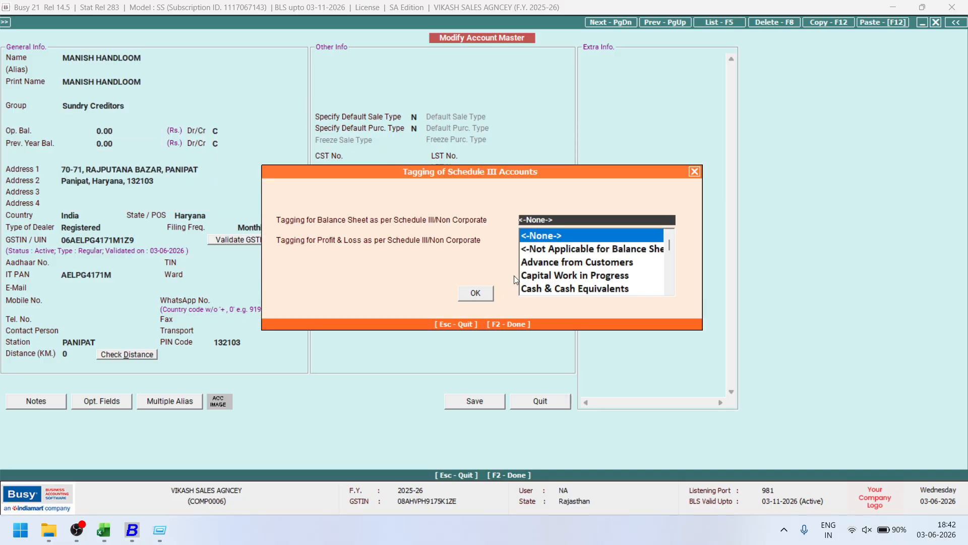
{"action": "key", "text": "F2"}
{"action": "key", "text": "Return"}
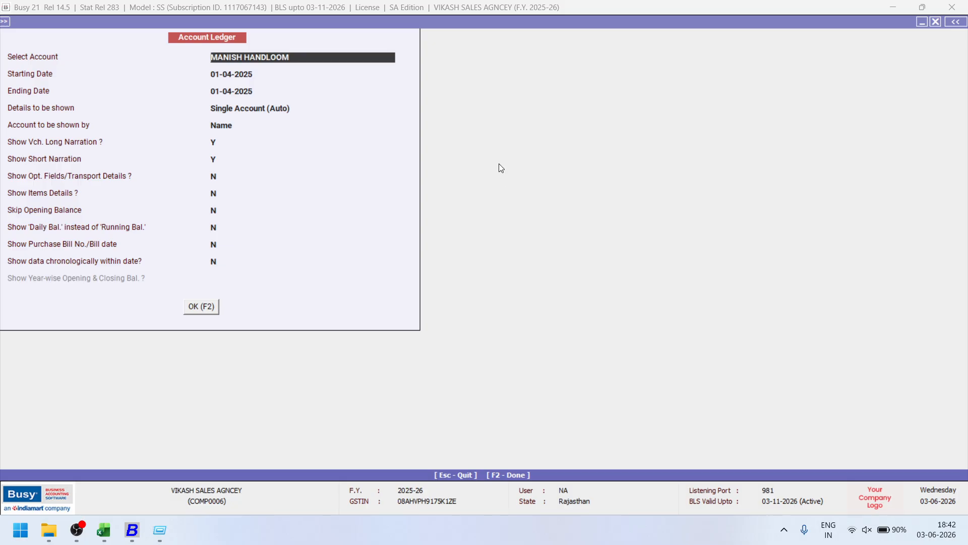
{"action": "key", "text": "Escape"}
{"action": "key", "text": "Escape"}
{"action": "key", "text": "Return"}
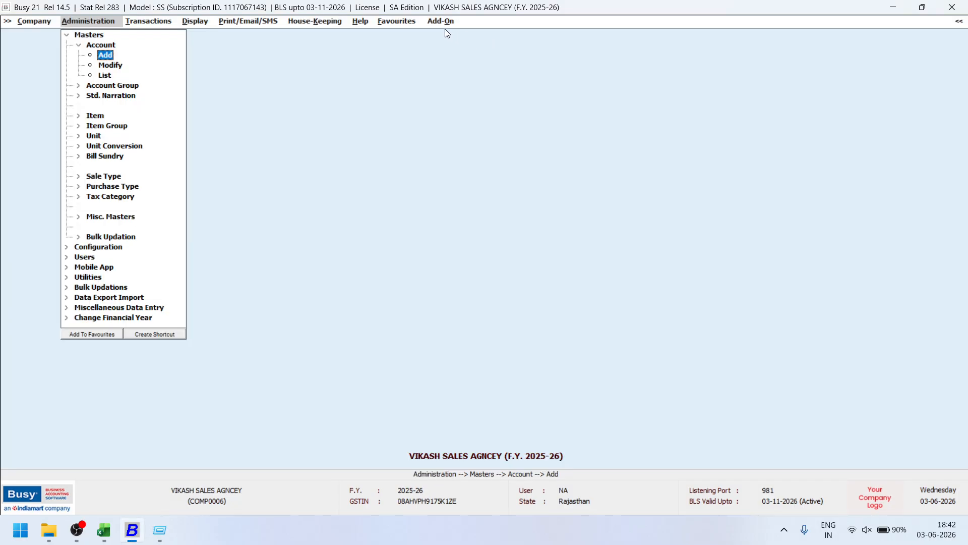
{"action": "left_click", "coordinate": [443, 21]}
Reload the 97 pending bills in 2A Bill Import and scroll to verify MANISH HANDLOOM's Busy account.
{"action": "left_click", "coordinate": [471, 64]}
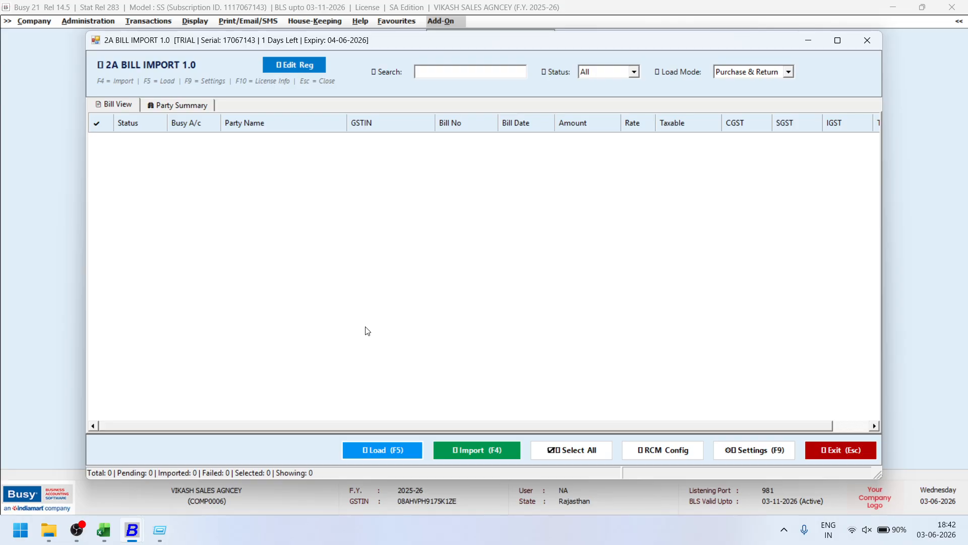
{"action": "left_click", "coordinate": [393, 446]}
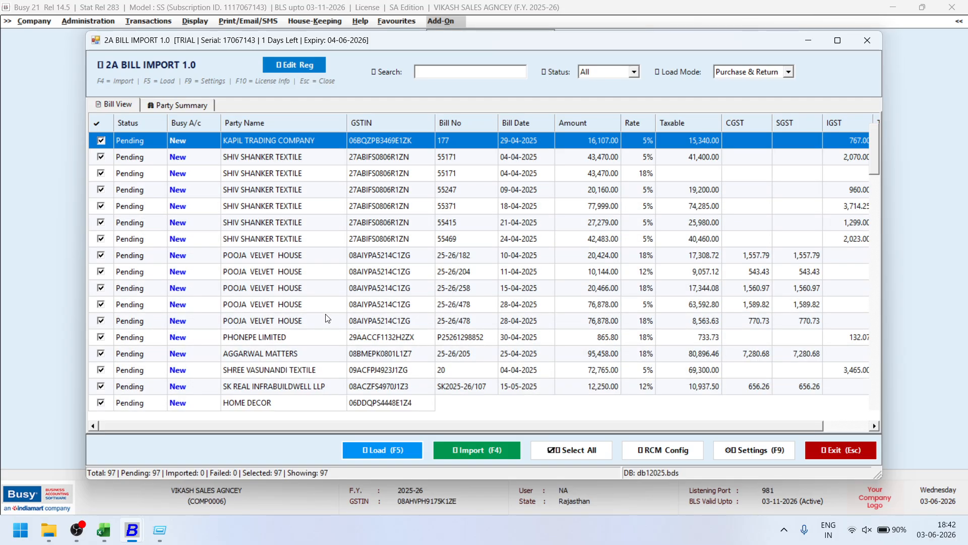
{"action": "scroll", "coordinate": [326, 317], "scroll_direction": "down", "scroll_amount": 4}
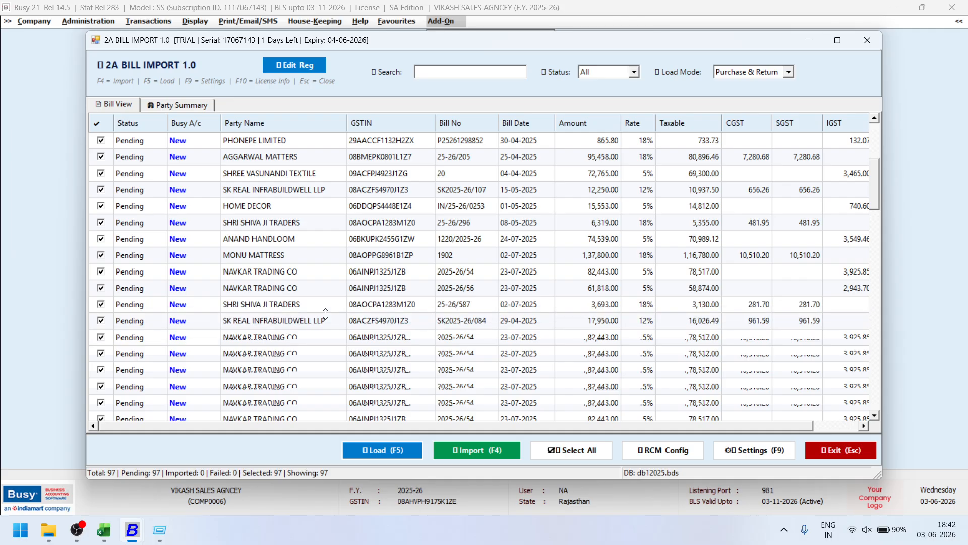
{"action": "scroll", "coordinate": [326, 314], "scroll_direction": "down", "scroll_amount": 3}
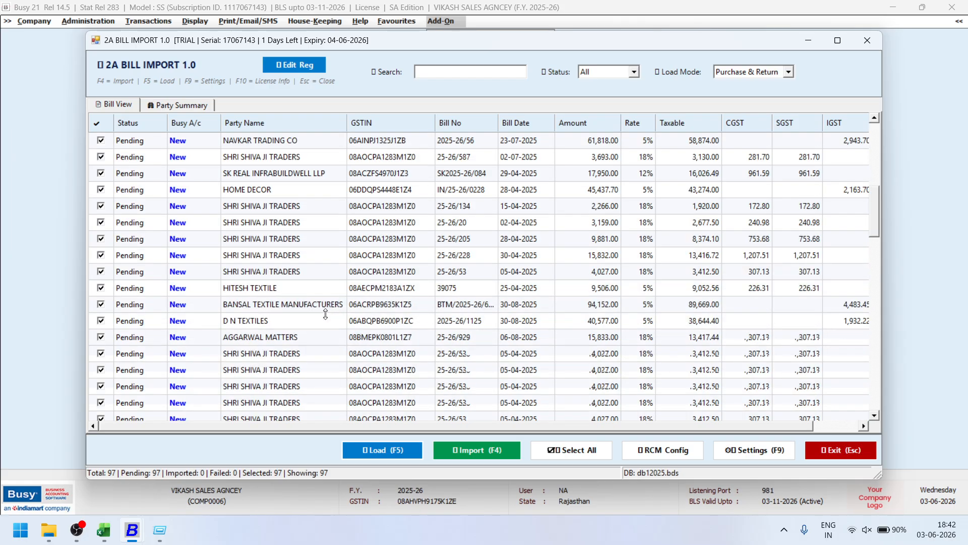
{"action": "scroll", "coordinate": [326, 314], "scroll_direction": "down", "scroll_amount": 3}
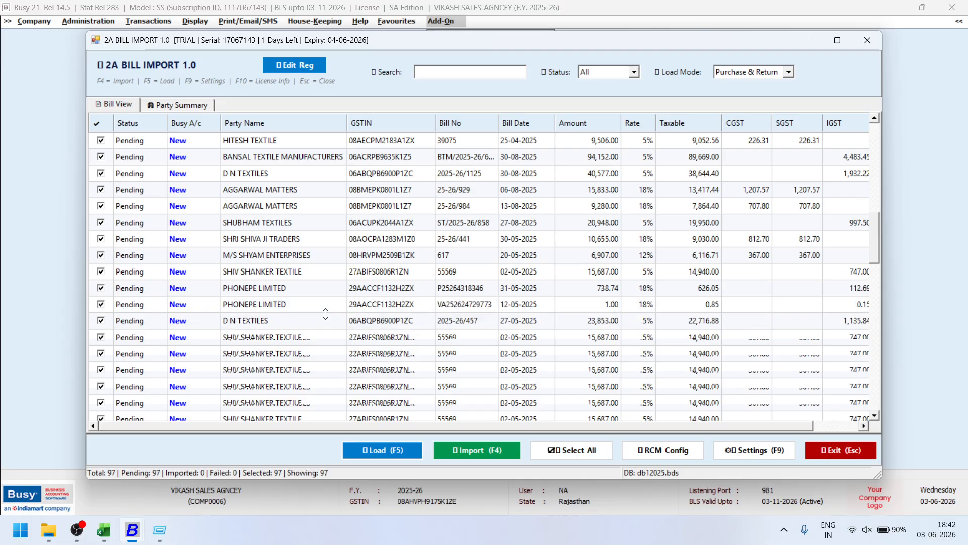
{"action": "scroll", "coordinate": [326, 313], "scroll_direction": "down", "scroll_amount": 3}
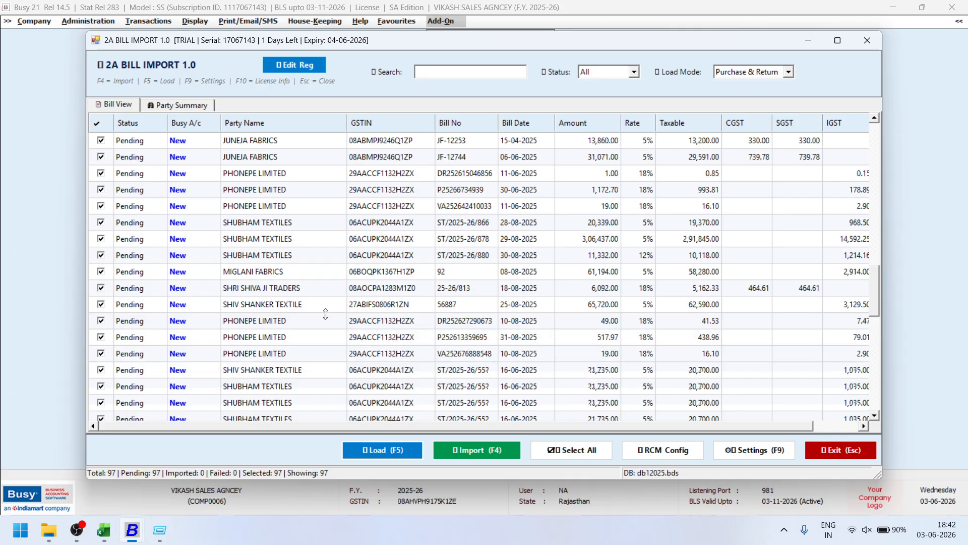
{"action": "scroll", "coordinate": [325, 314], "scroll_direction": "down", "scroll_amount": 3}
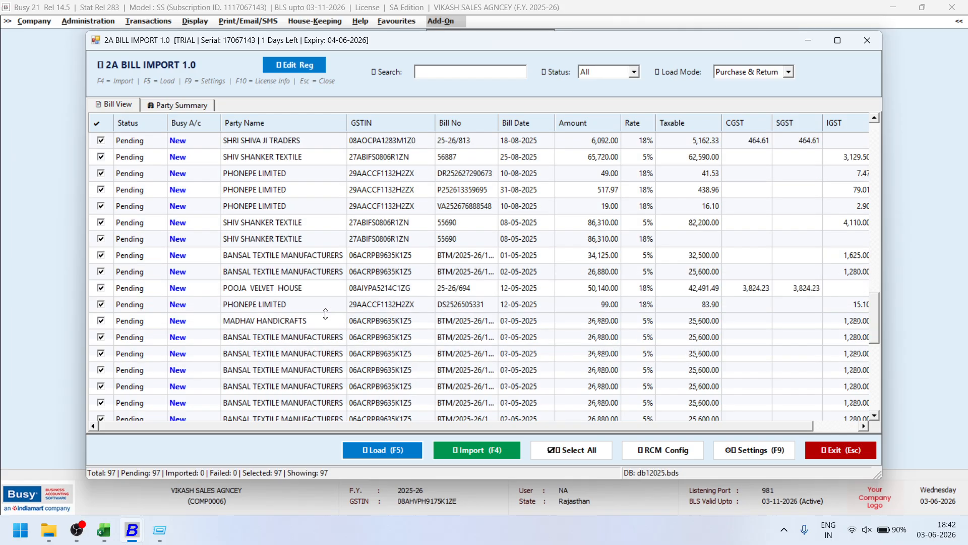
{"action": "scroll", "coordinate": [325, 314], "scroll_direction": "down", "scroll_amount": 1}
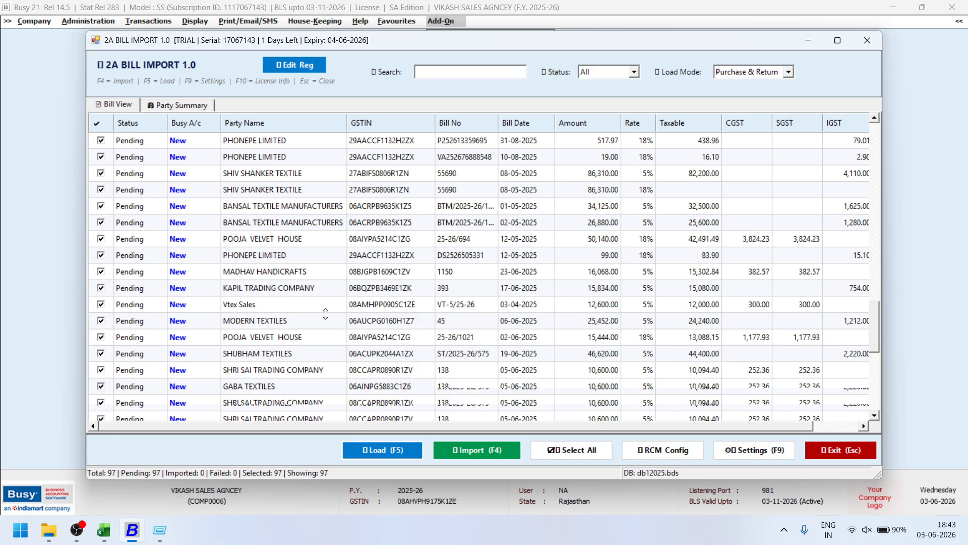
{"action": "scroll", "coordinate": [325, 314], "scroll_direction": "down", "scroll_amount": 2}
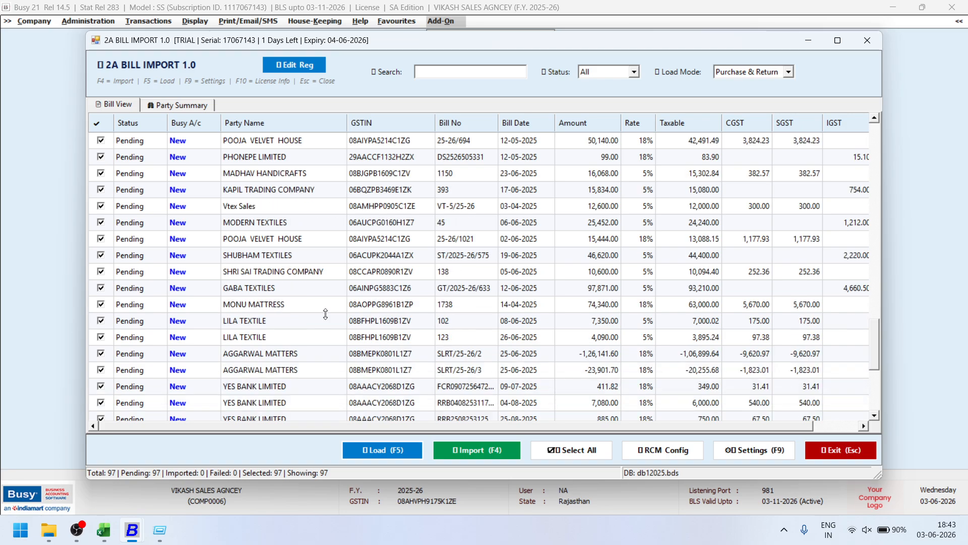
{"action": "scroll", "coordinate": [325, 314], "scroll_direction": "down", "scroll_amount": 2}
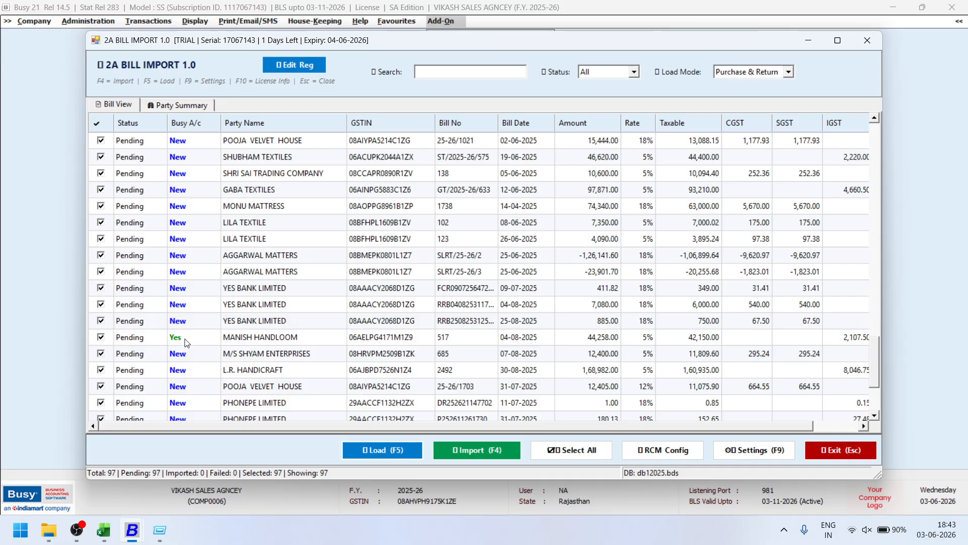
{"action": "scroll", "coordinate": [305, 344], "scroll_direction": "down", "scroll_amount": 2}
{"action": "scroll", "coordinate": [305, 345], "scroll_direction": "down", "scroll_amount": 1}
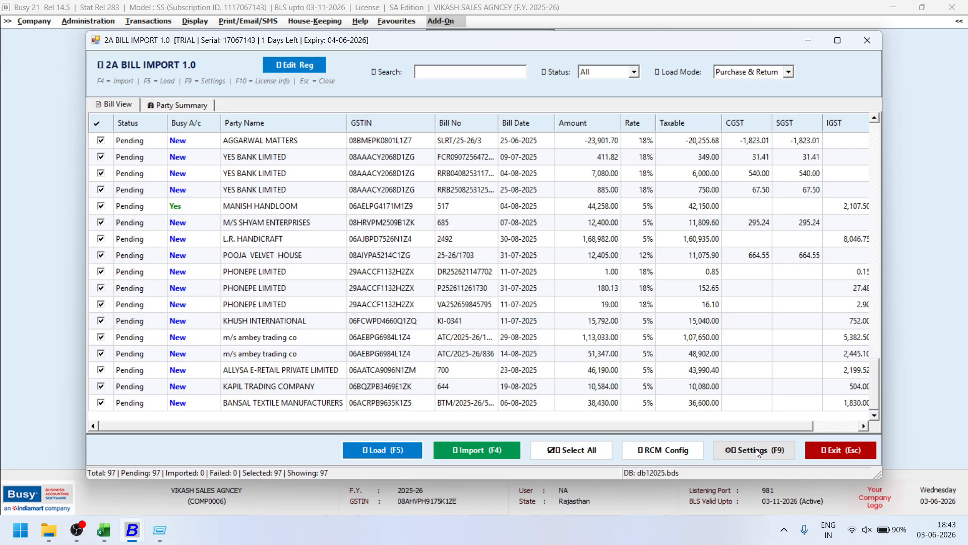
In 2A import settings, map the 5%, 12% and 18% rates to items GST 5%, GST 12% and GST 18%.
{"action": "left_click", "coordinate": [755, 450]}
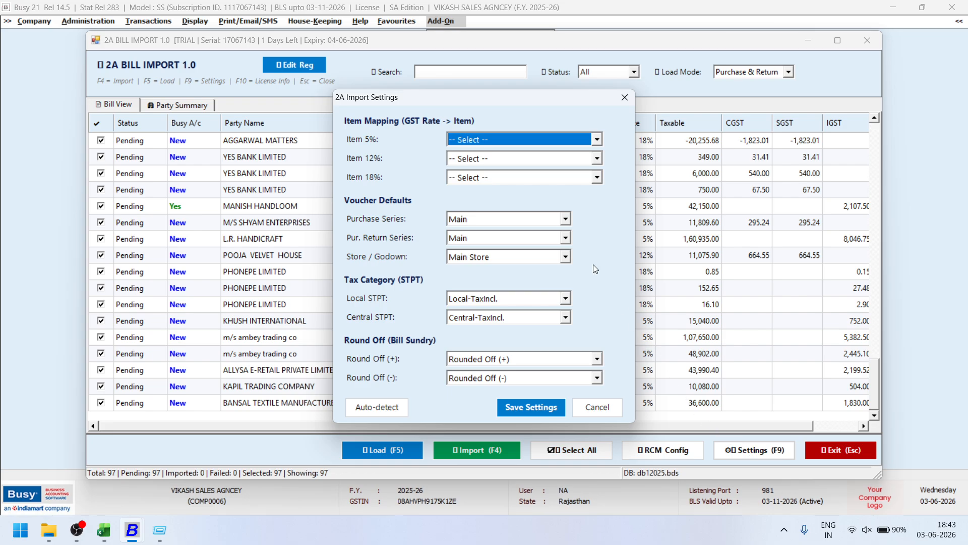
{"action": "left_click", "coordinate": [475, 143]}
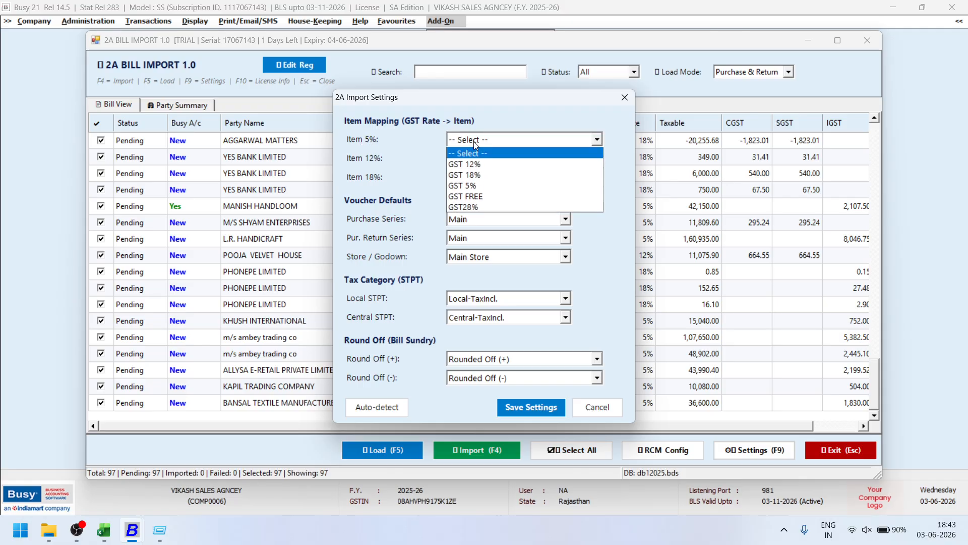
{"action": "left_click", "coordinate": [475, 187]}
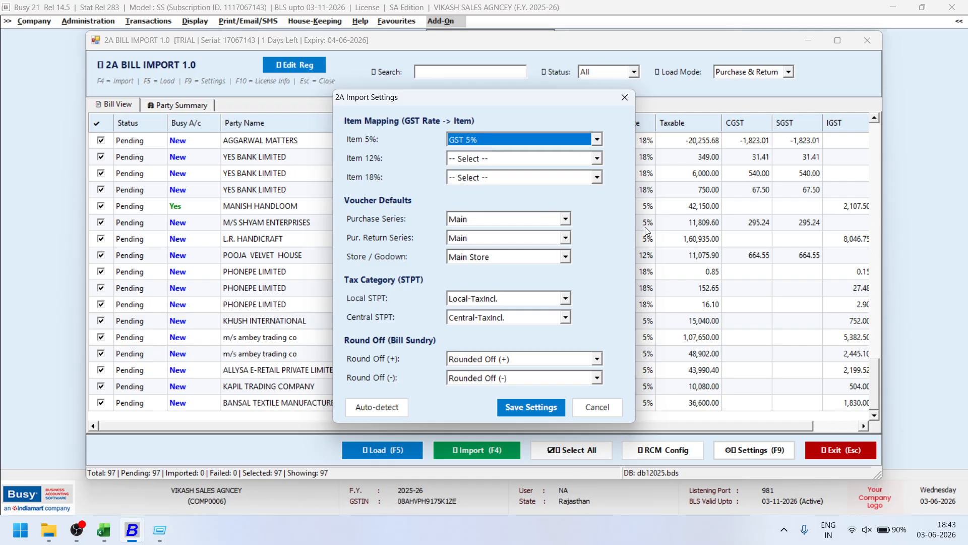
{"action": "left_click", "coordinate": [500, 161]}
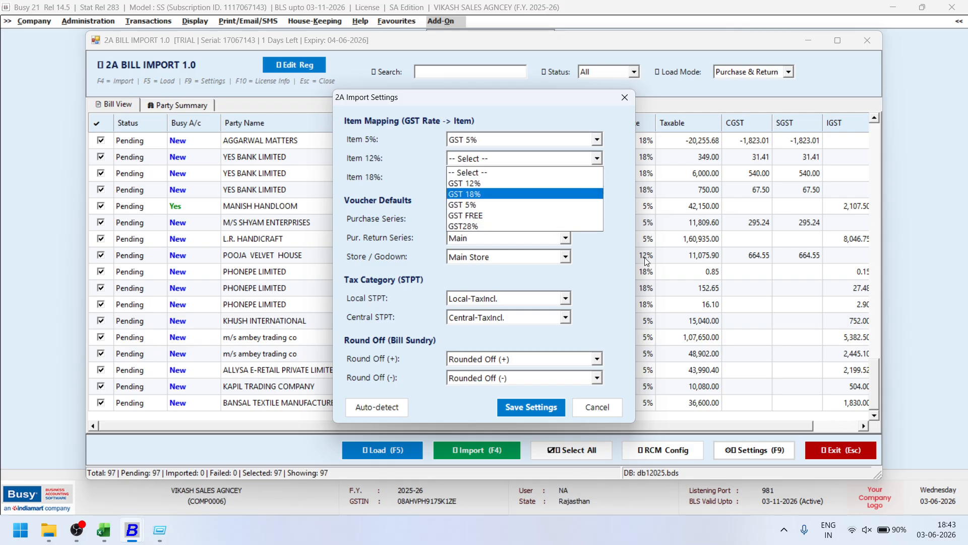
{"action": "left_click", "coordinate": [493, 186]}
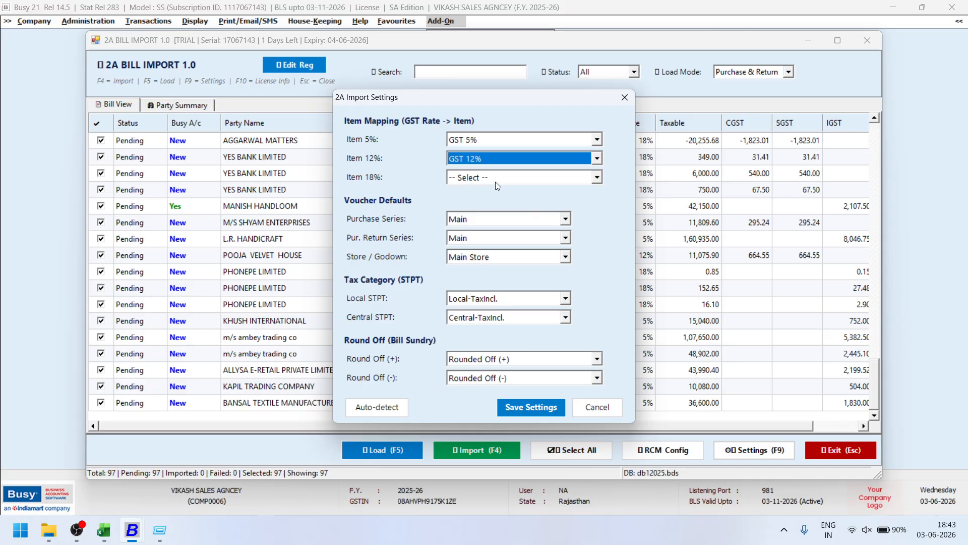
{"action": "left_click", "coordinate": [495, 180]}
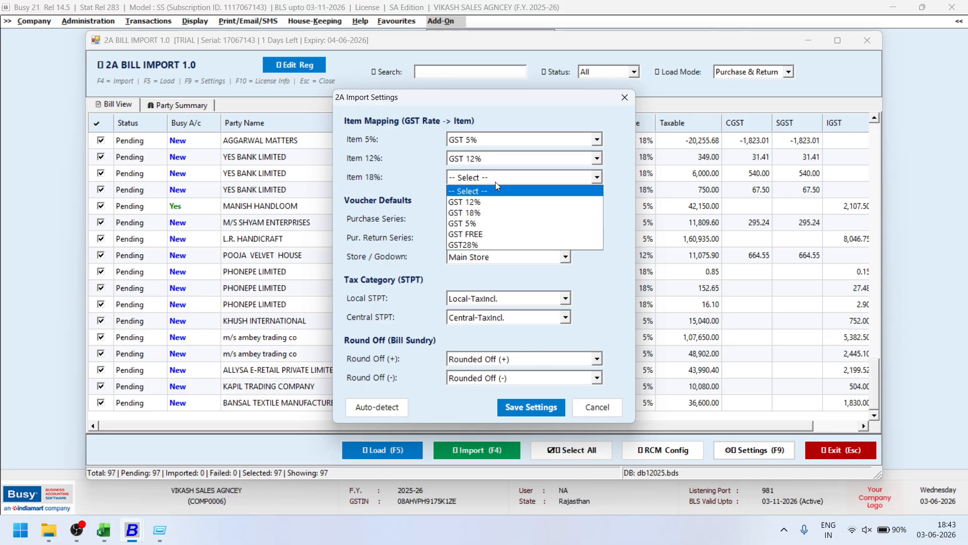
{"action": "left_click", "coordinate": [494, 213]}
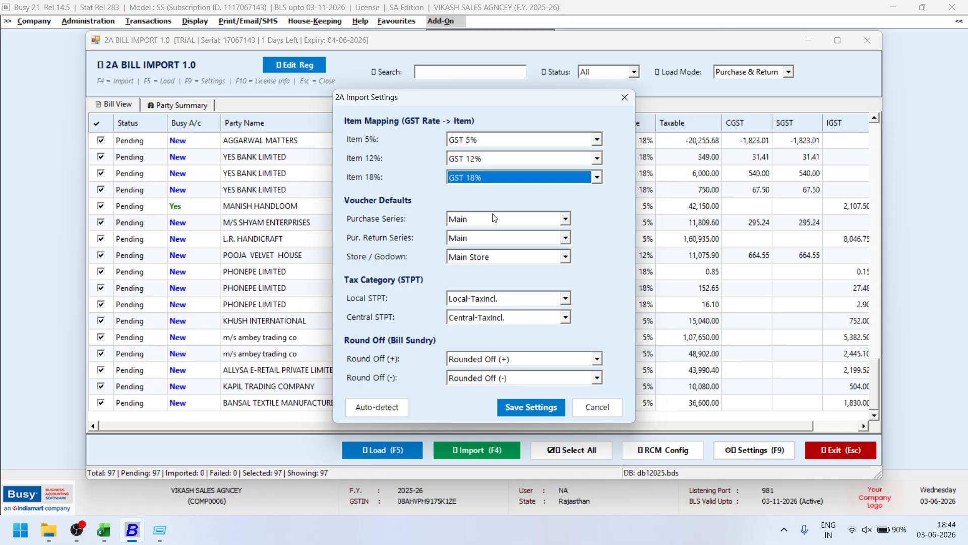
{"action": "left_click", "coordinate": [497, 176]}
{"action": "left_click", "coordinate": [497, 177]}
{"action": "left_click", "coordinate": [496, 176]}
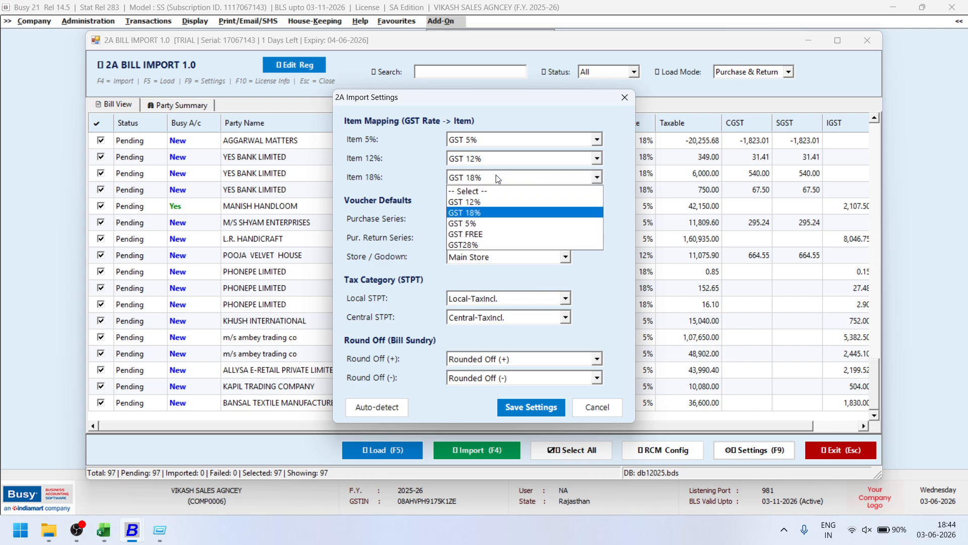
{"action": "left_click", "coordinate": [496, 176]}
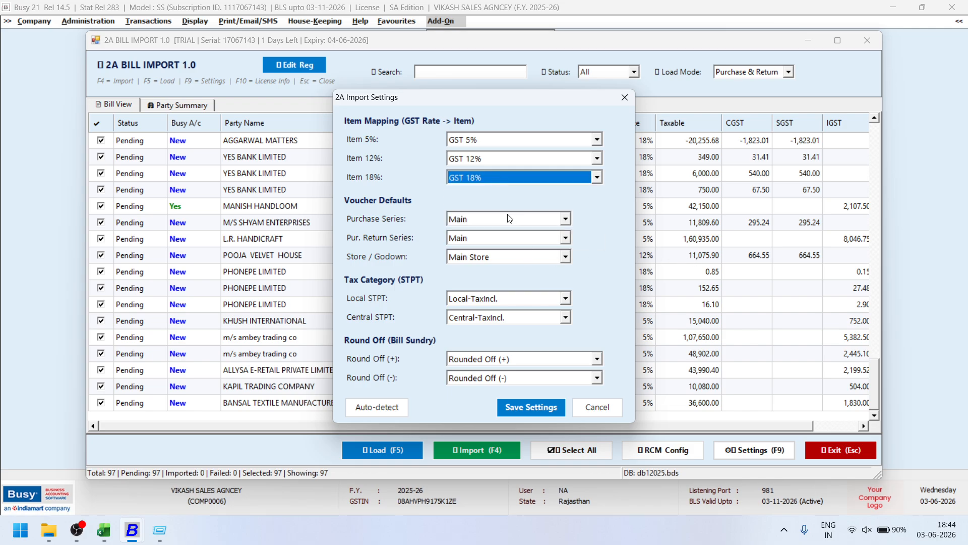
Keep Main purchase and return series with Main Store godown, and save the settings.
{"action": "left_click", "coordinate": [453, 221]}
{"action": "left_click", "coordinate": [452, 221]}
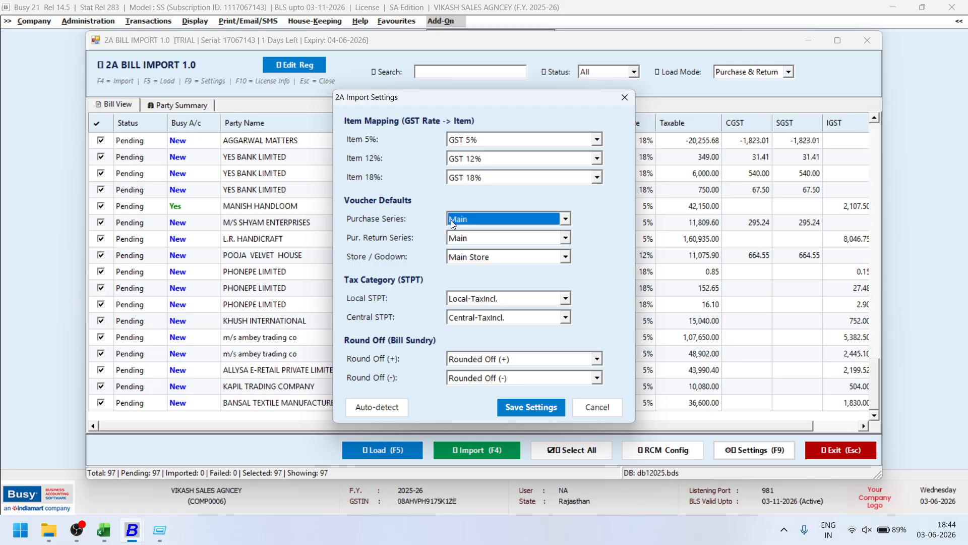
{"action": "left_click", "coordinate": [469, 238]}
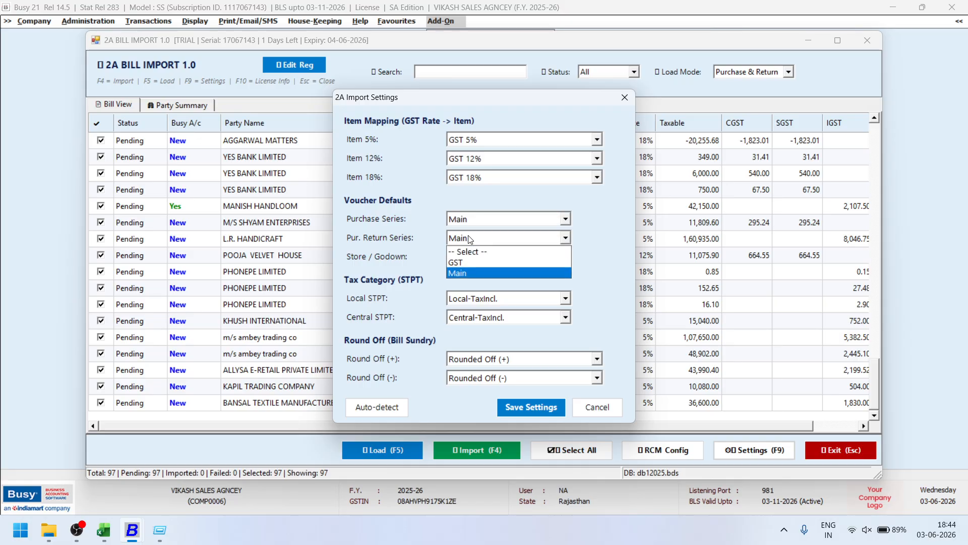
{"action": "left_click", "coordinate": [469, 238]}
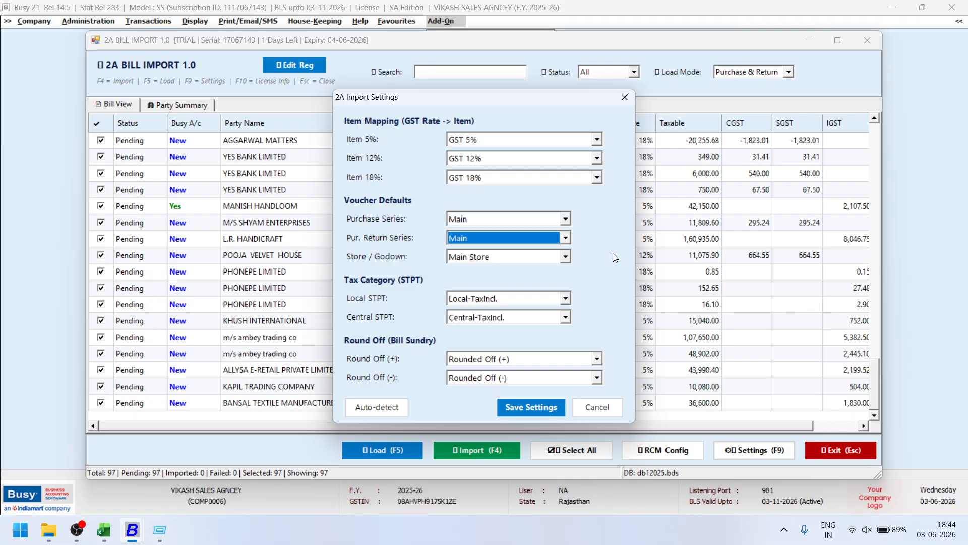
{"action": "left_click", "coordinate": [535, 262]}
{"action": "left_click", "coordinate": [535, 262]}
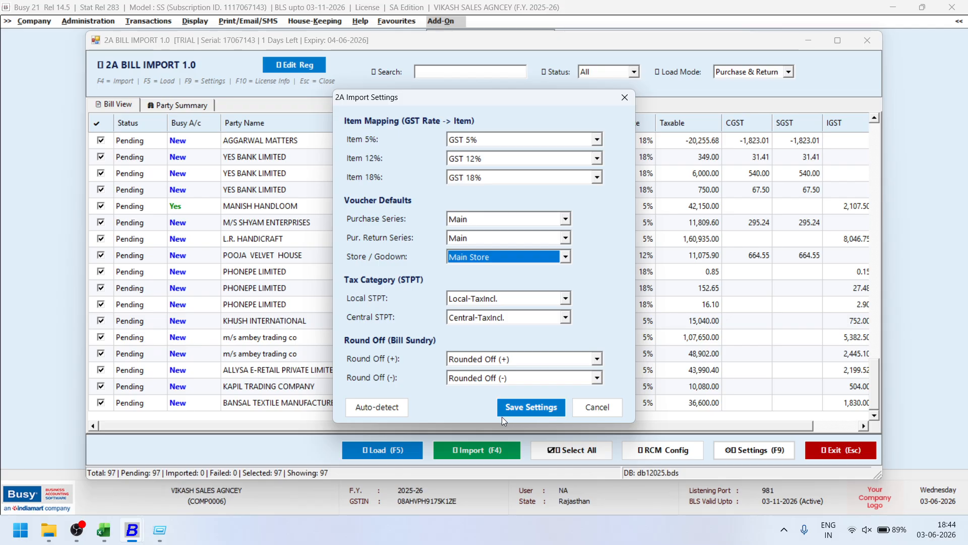
{"action": "left_click", "coordinate": [527, 407]}
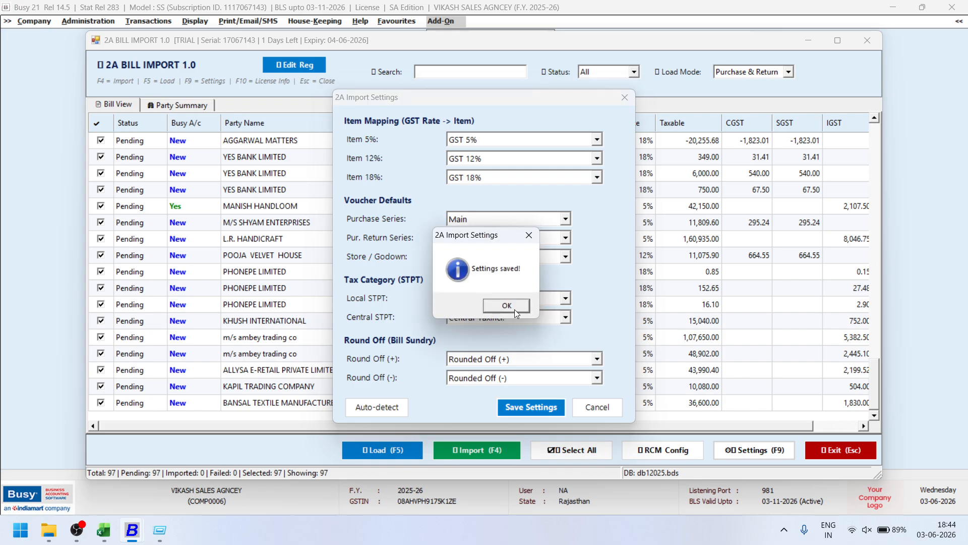
{"action": "left_click", "coordinate": [513, 304]}
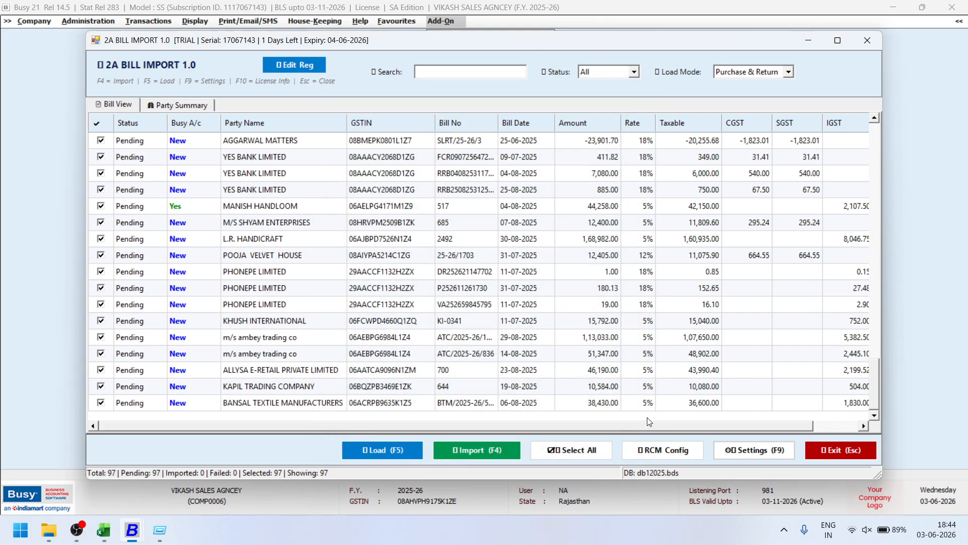
{"action": "left_click", "coordinate": [755, 451]}
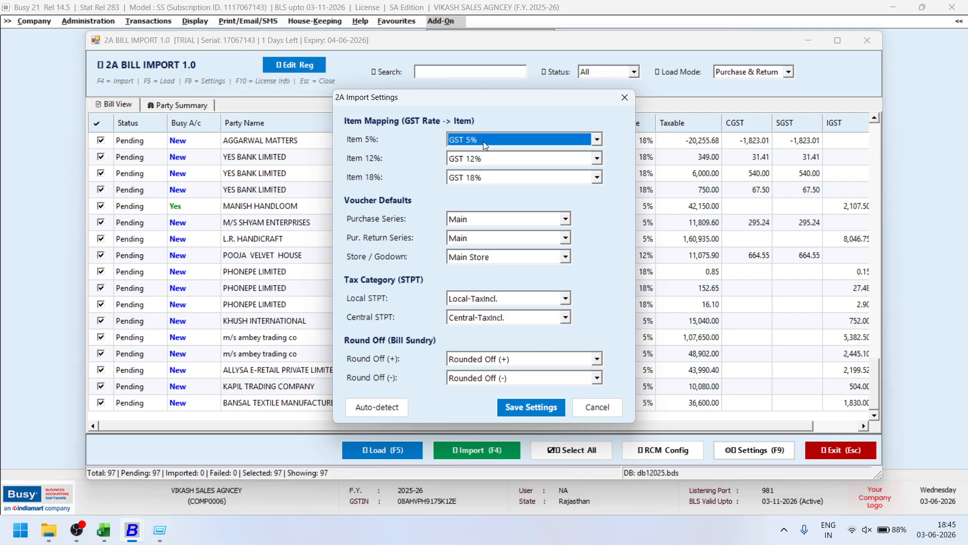
{"action": "left_click", "coordinate": [599, 405]}
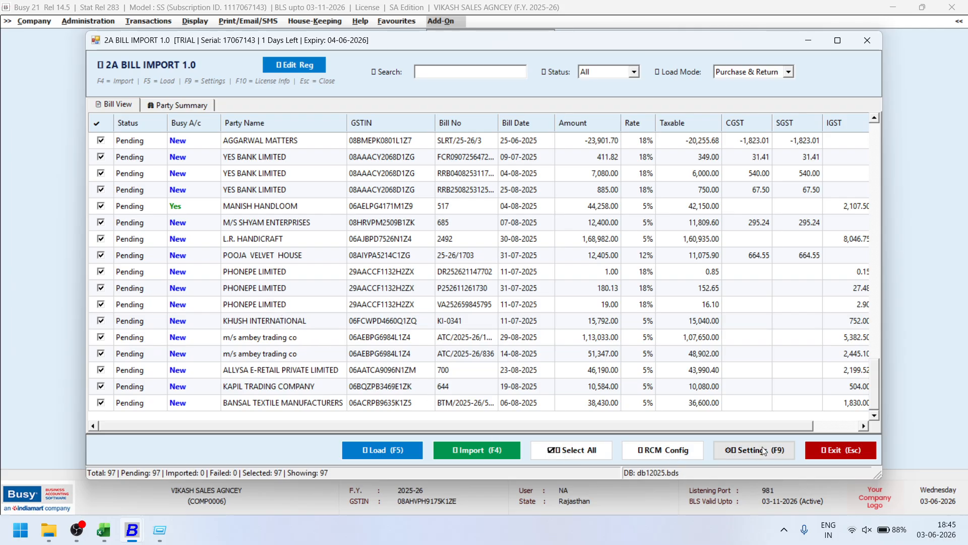
{"action": "key", "text": "F9"}
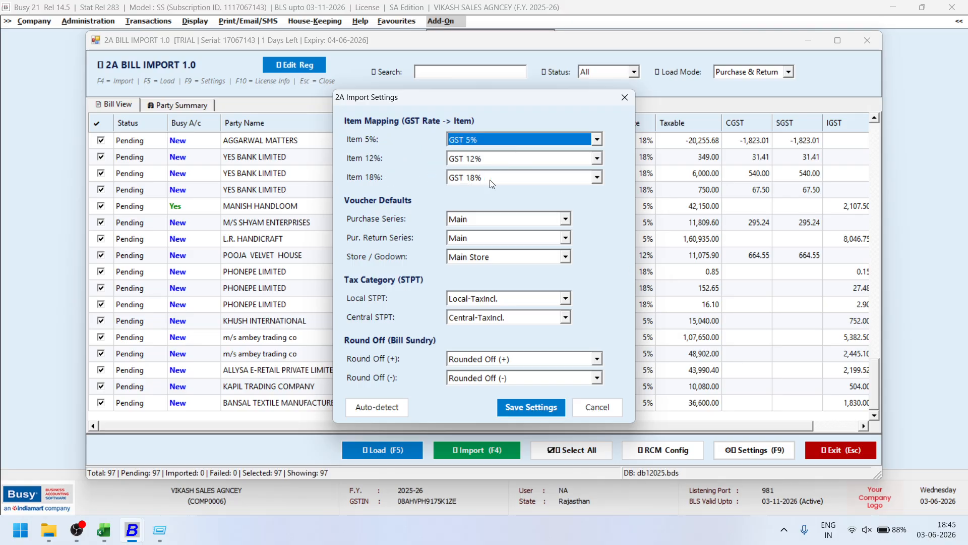
{"action": "left_click", "coordinate": [490, 219]}
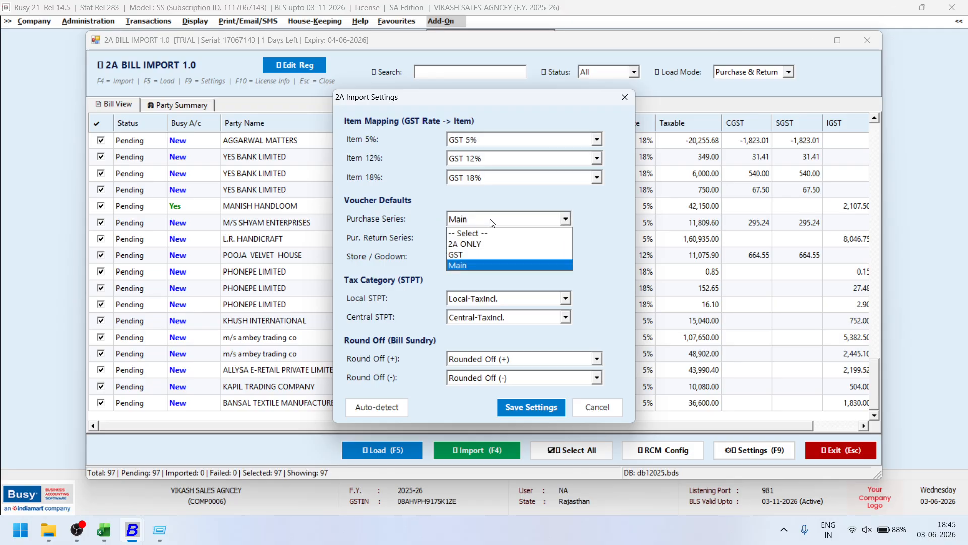
{"action": "left_click", "coordinate": [490, 219]}
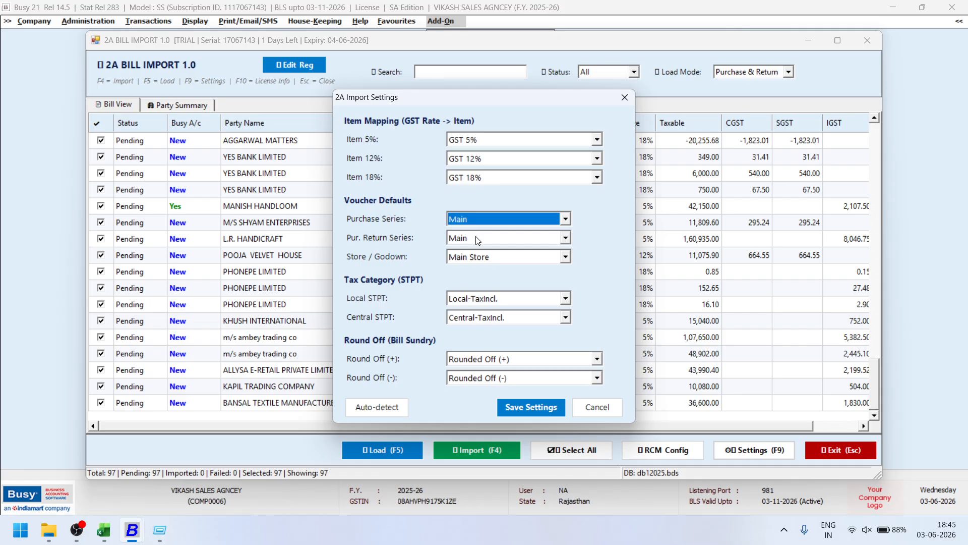
{"action": "left_click", "coordinate": [583, 408]}
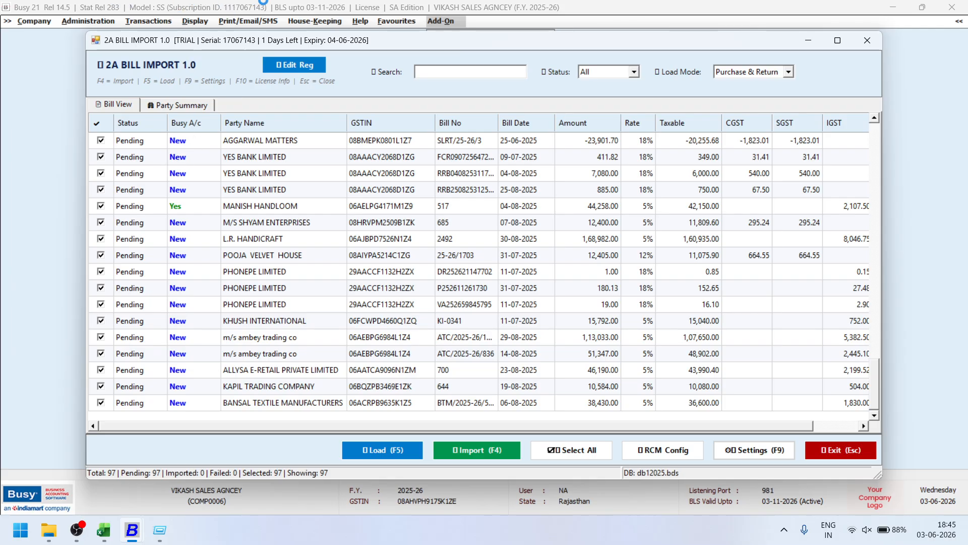
Import the 97 selected 2A bills into Busy and confirm the import.
{"action": "left_click", "coordinate": [483, 455]}
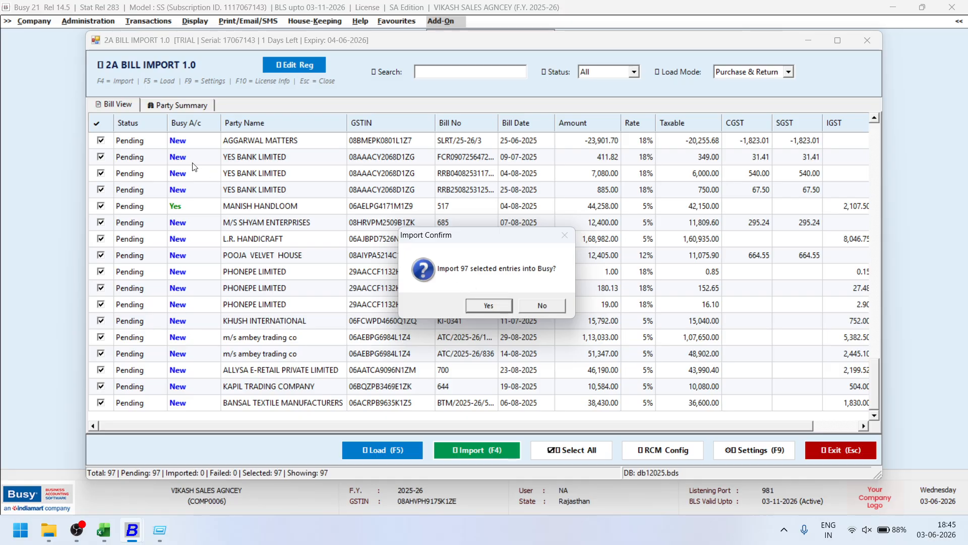
{"action": "left_click", "coordinate": [487, 305]}
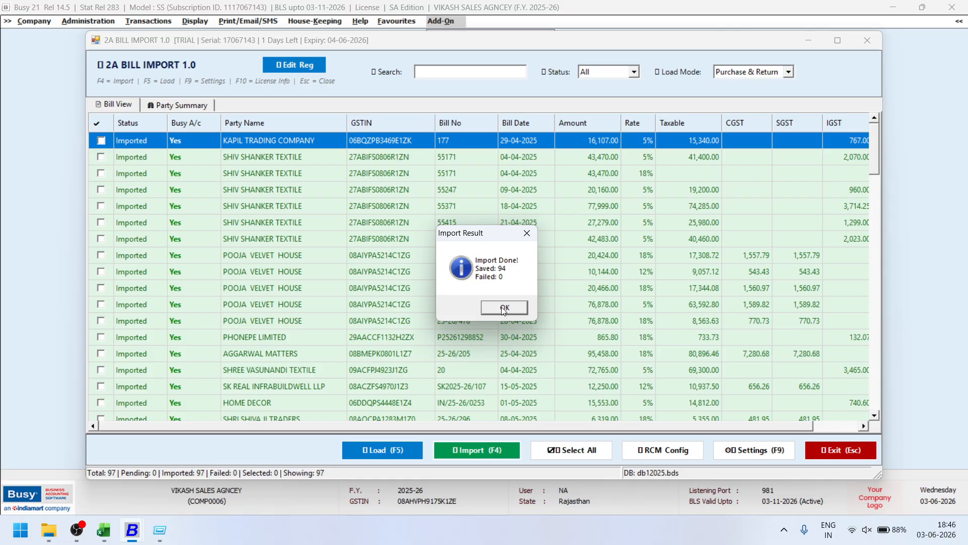
Dismiss the 94-saved, 0-failed result, scroll through the Imported rows, and close 2A Bill Import.
{"action": "left_click", "coordinate": [503, 308]}
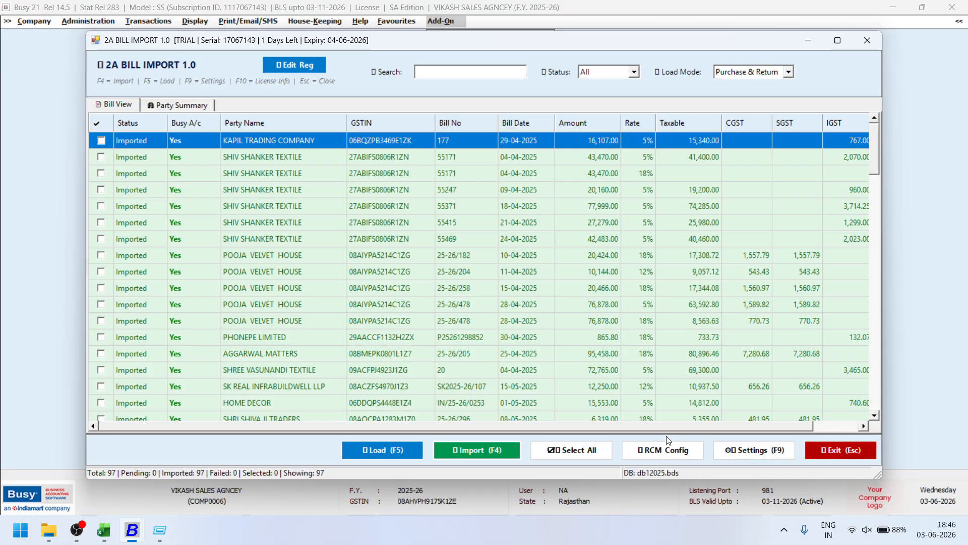
{"action": "scroll", "coordinate": [219, 283], "scroll_direction": "down", "scroll_amount": 4}
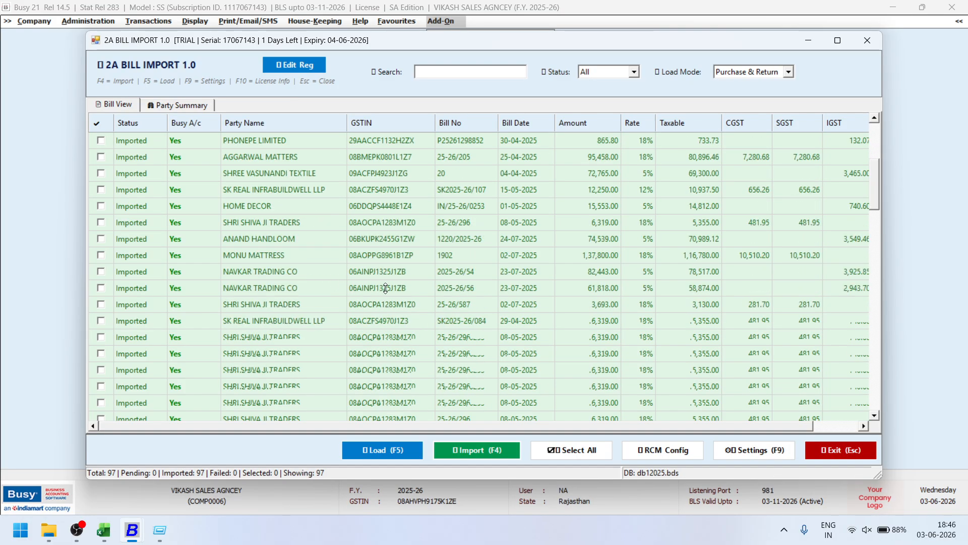
{"action": "scroll", "coordinate": [386, 288], "scroll_direction": "down", "scroll_amount": 10}
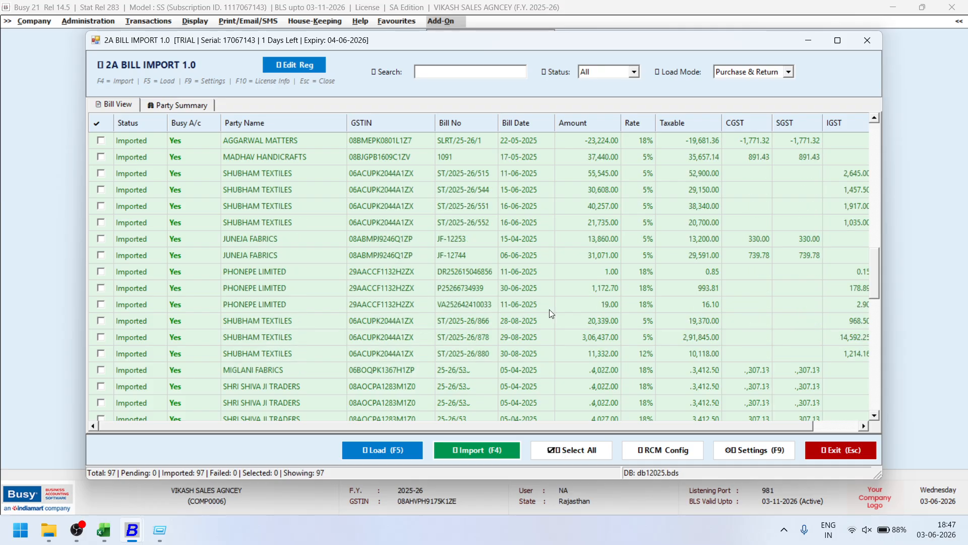
{"action": "scroll", "coordinate": [679, 382], "scroll_direction": "down", "scroll_amount": 7}
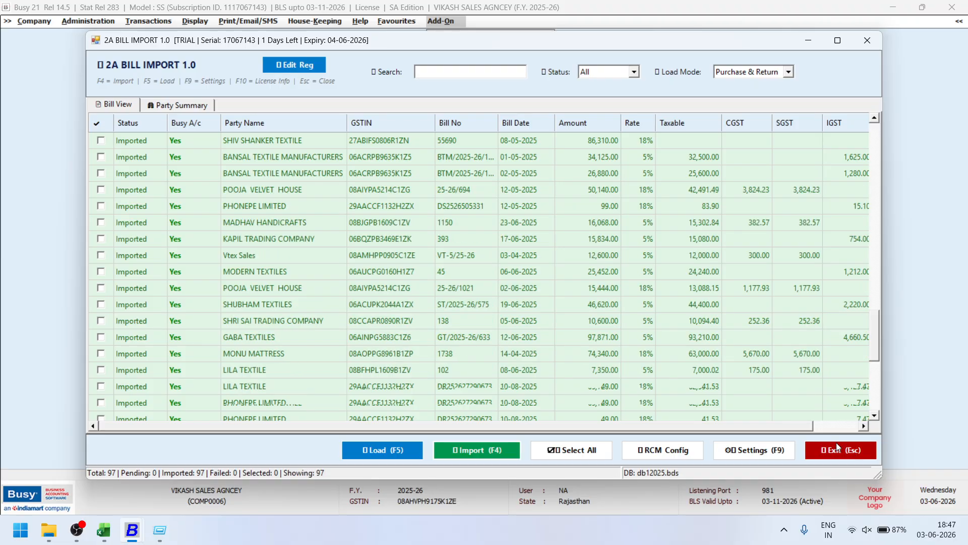
{"action": "left_click", "coordinate": [841, 457]}
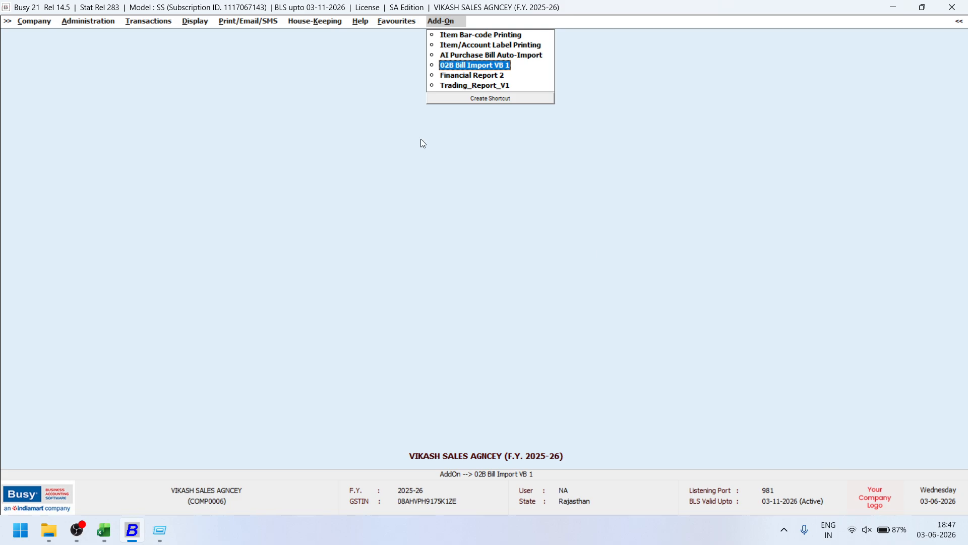
Open Reconcile GSTR-2A (Party Wise) from GST Misc. Utilities > Reconcile Books vs GST Portal Data.
{"action": "left_click", "coordinate": [153, 23]}
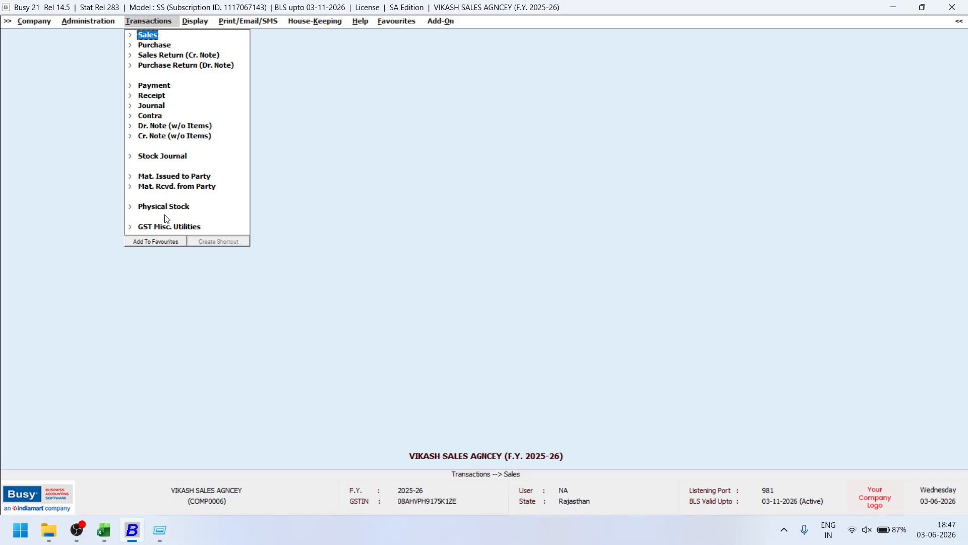
{"action": "left_click", "coordinate": [167, 228]}
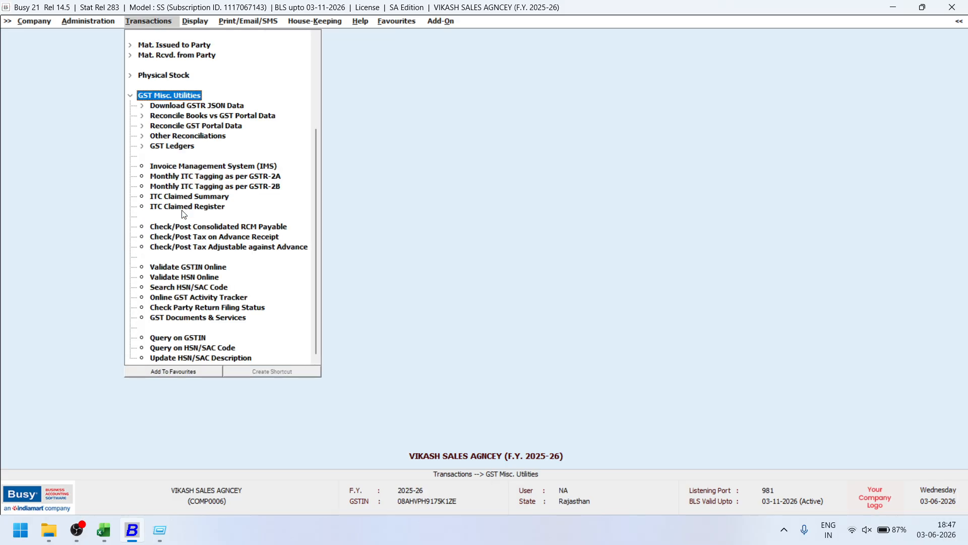
{"action": "left_click", "coordinate": [231, 116]}
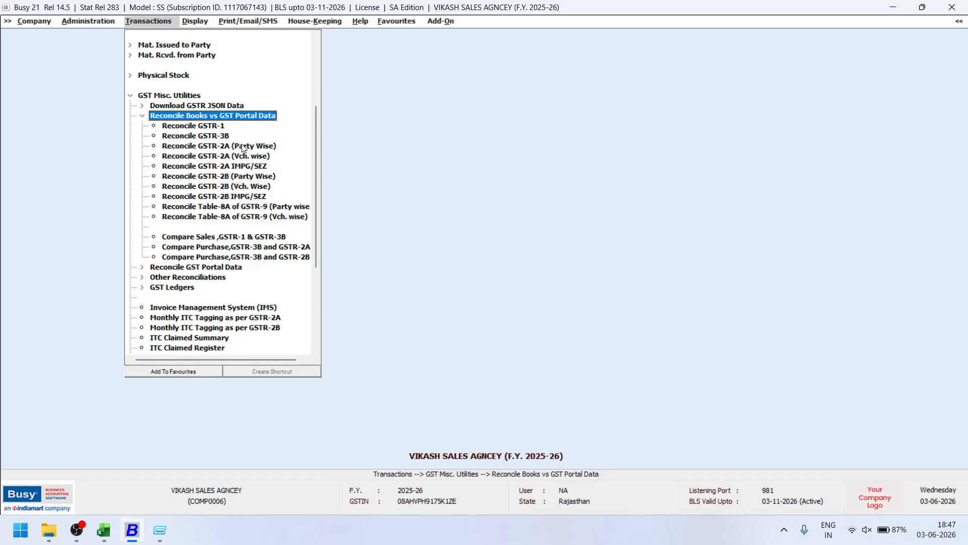
{"action": "left_click", "coordinate": [241, 144]}
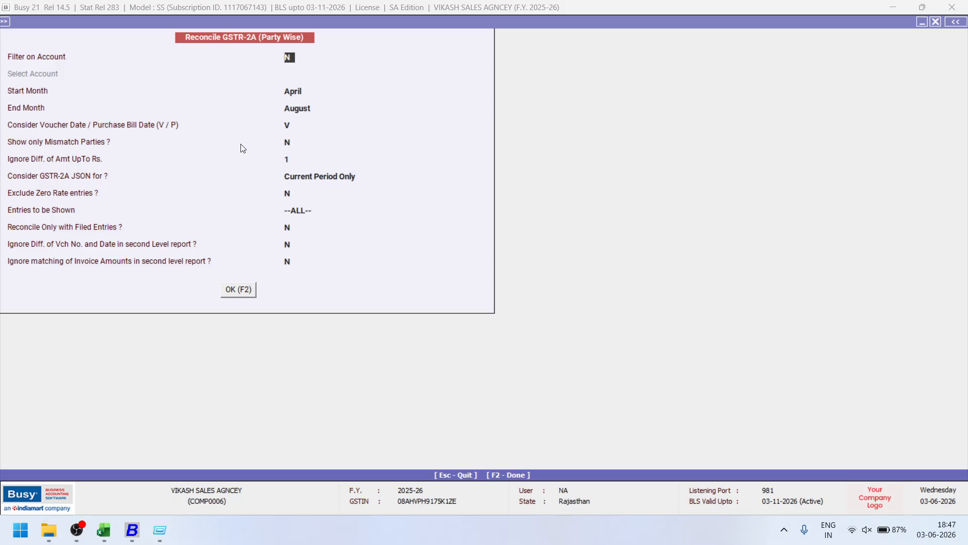
Keep all accounts, April to August and Current Period Only JSON, and choose Exclude RCM entries.
{"action": "key", "text": "Return"}
{"action": "key", "text": "Return"}
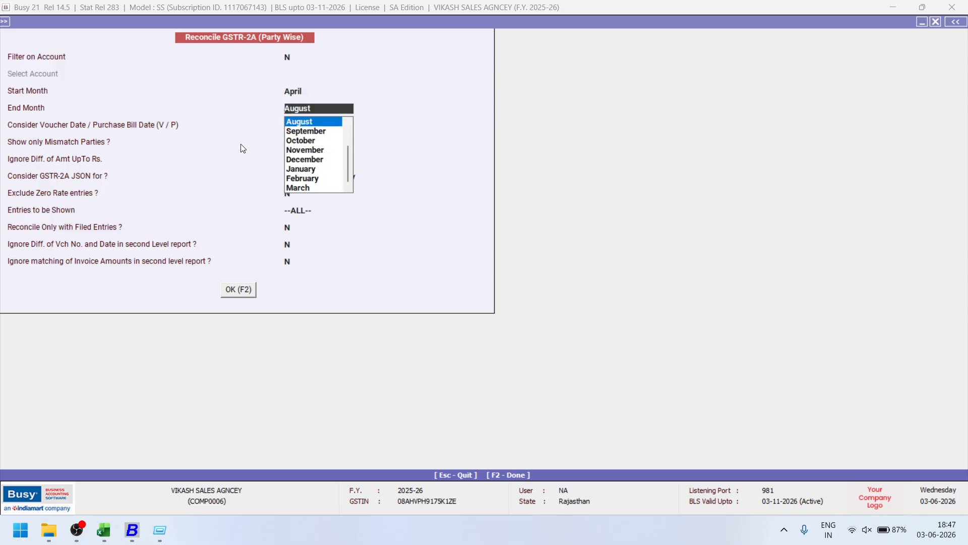
{"action": "key", "text": "Return"}
{"action": "key", "text": "Return"}
{"action": "key", "text": "Return"}
{"action": "key", "text": "Return"}
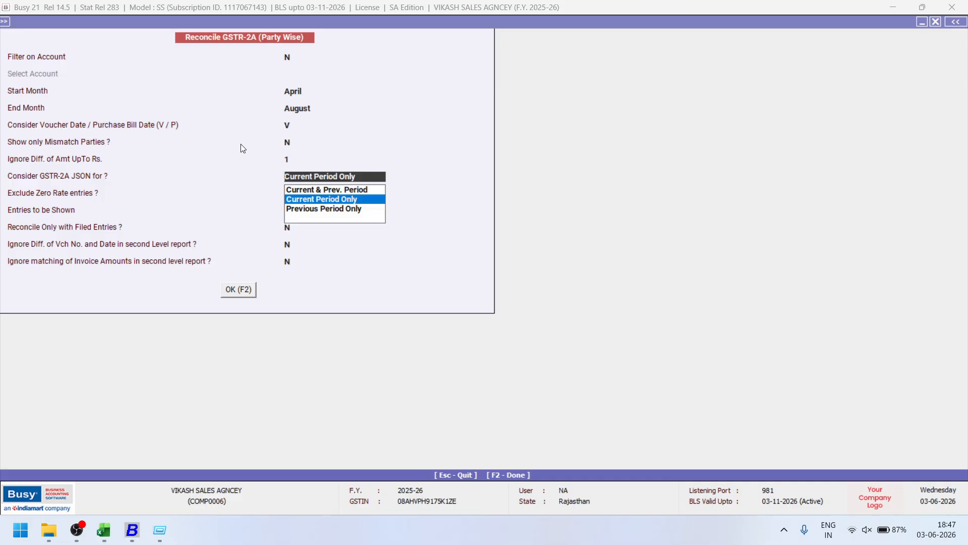
{"action": "key", "text": "Return"}
{"action": "key", "text": "Return"}
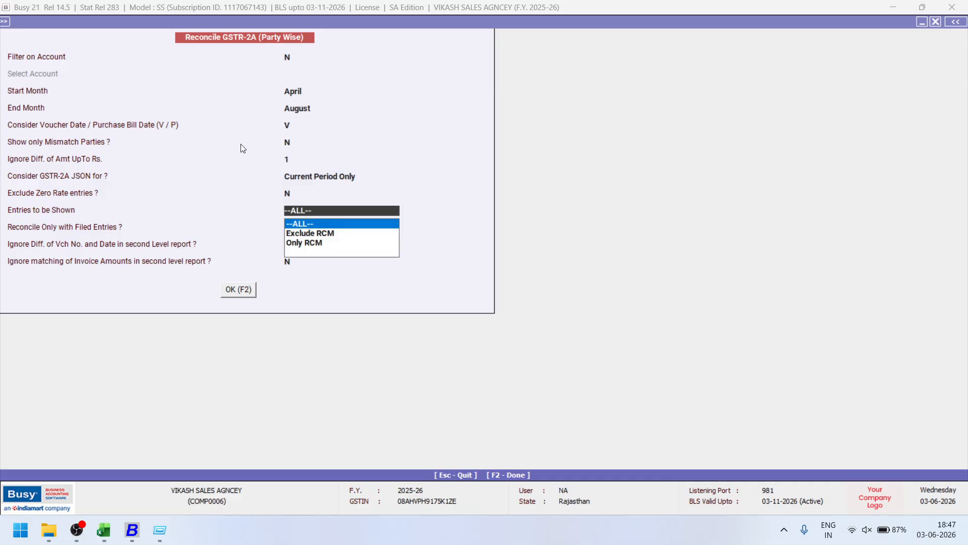
{"action": "key", "text": "Down"}
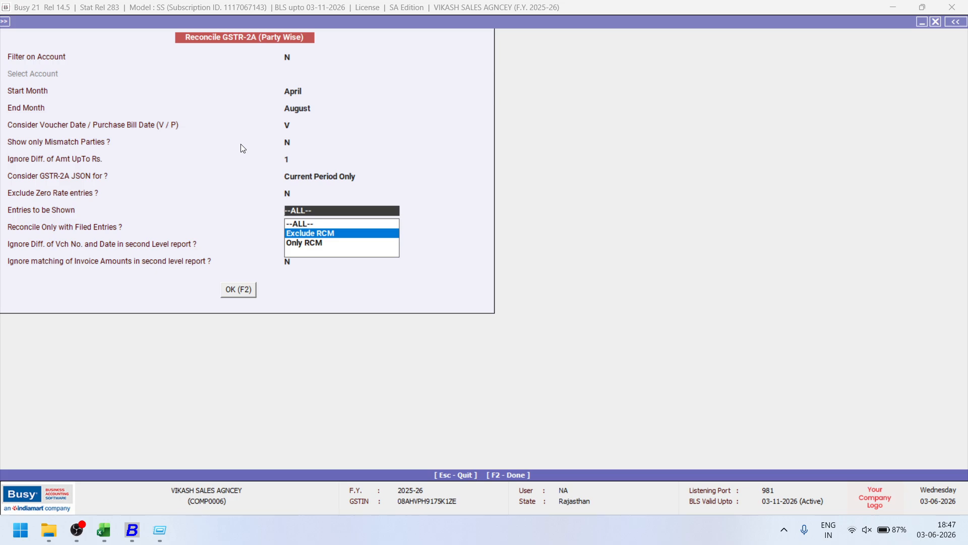
{"action": "key", "text": "Return"}
{"action": "key", "text": "Return"}
{"action": "key", "text": "Return"}
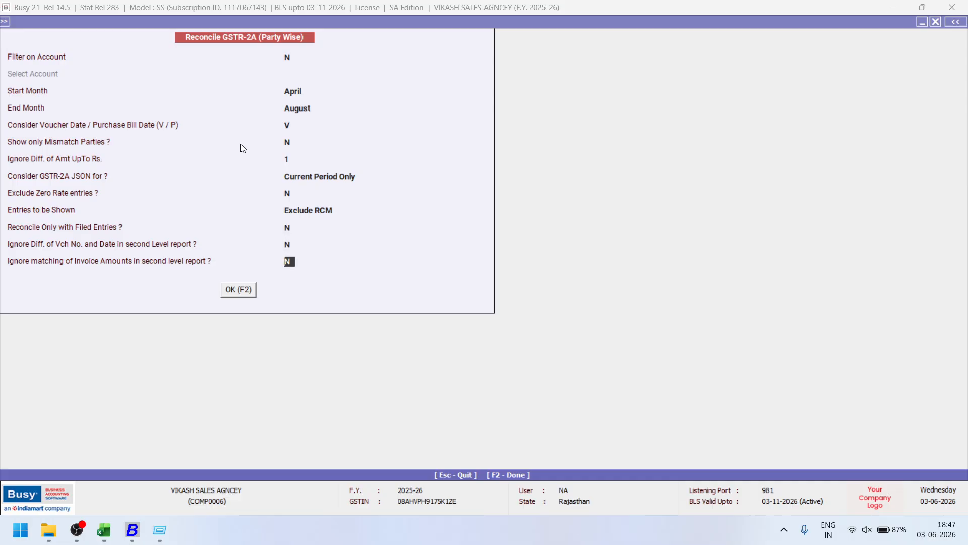
{"action": "key", "text": "Return"}
{"action": "key", "text": "Return"}
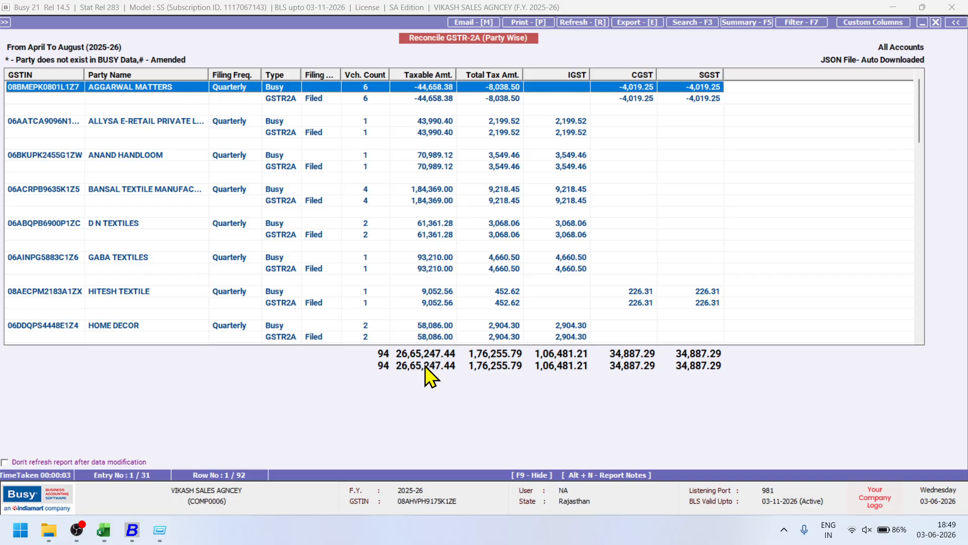
Review the report's matching 94-voucher, 26,65,247.44 totals and start capturing them.
{"action": "key", "text": "alt+Tab"}
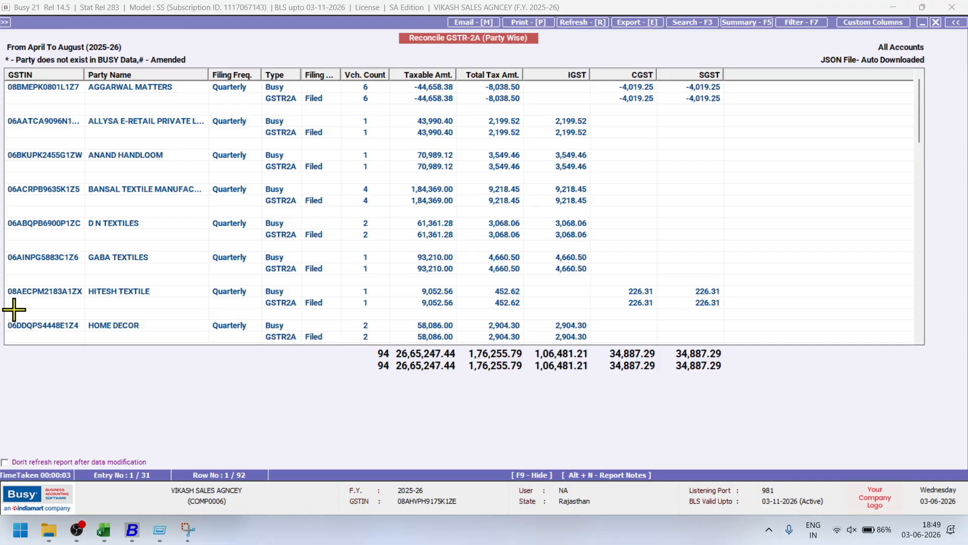
Snip the last party row and totals and paste them onto a new Excel Sheet2.
{"action": "left_click_drag", "start_coordinate": [2, 310], "coordinate": [795, 406]}
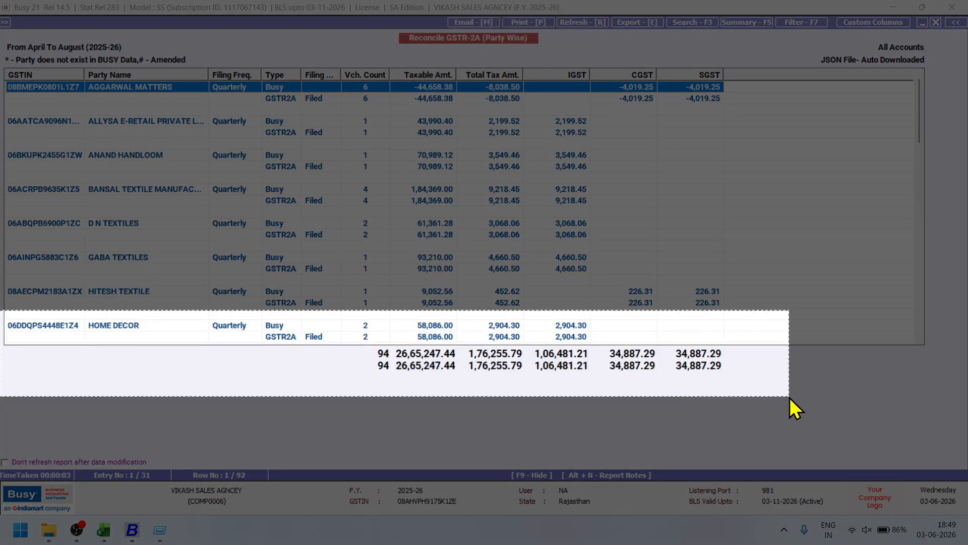
{"action": "left_click", "coordinate": [107, 533]}
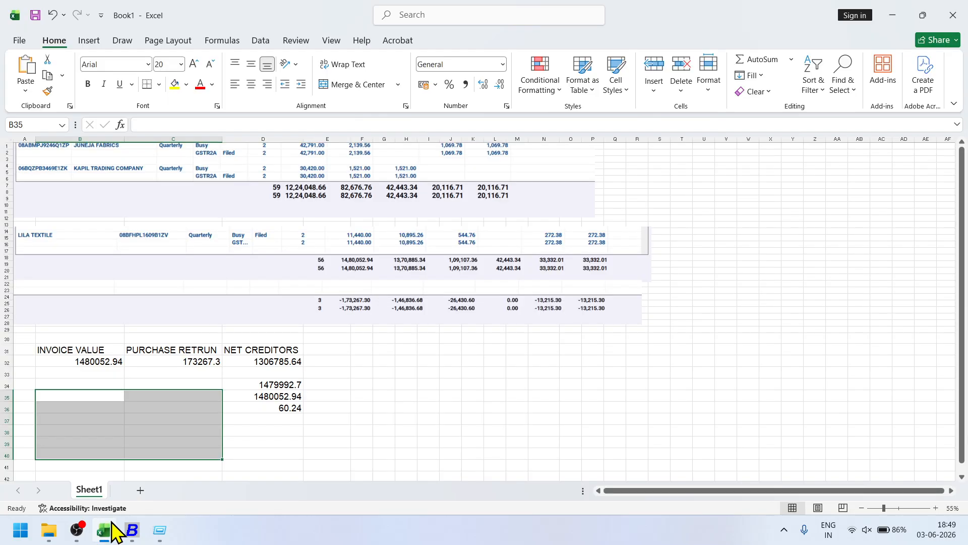
{"action": "left_click", "coordinate": [183, 490]}
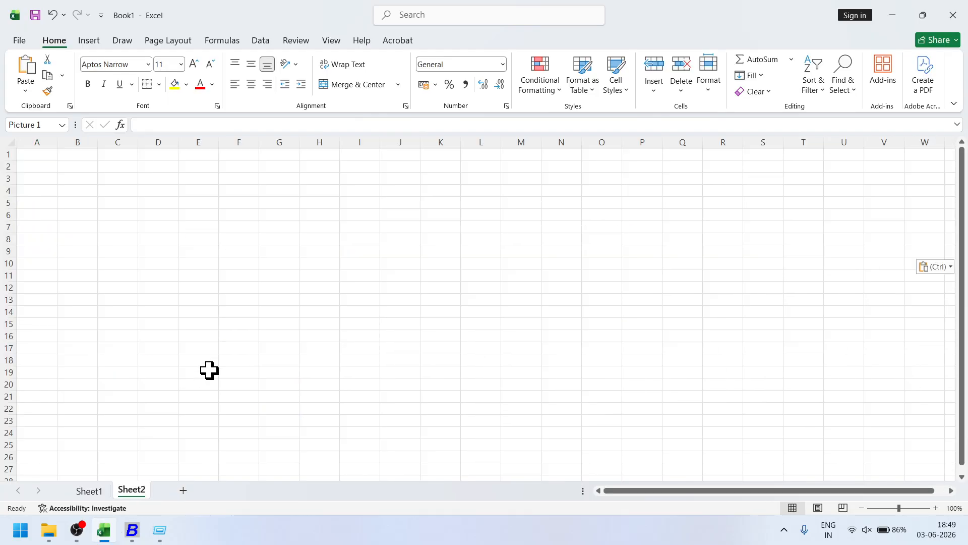
{"action": "key", "text": "ctrl+v"}
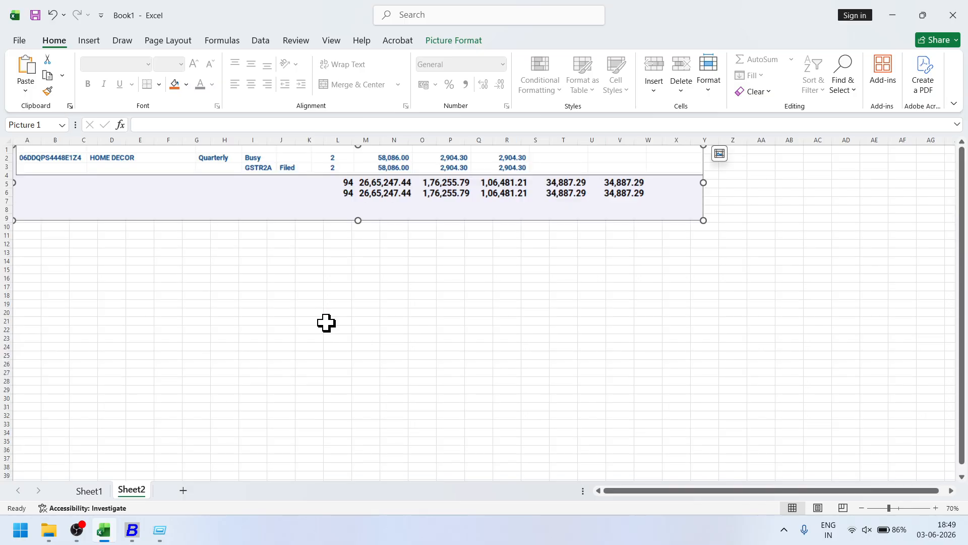
{"action": "left_click", "coordinate": [142, 525]}
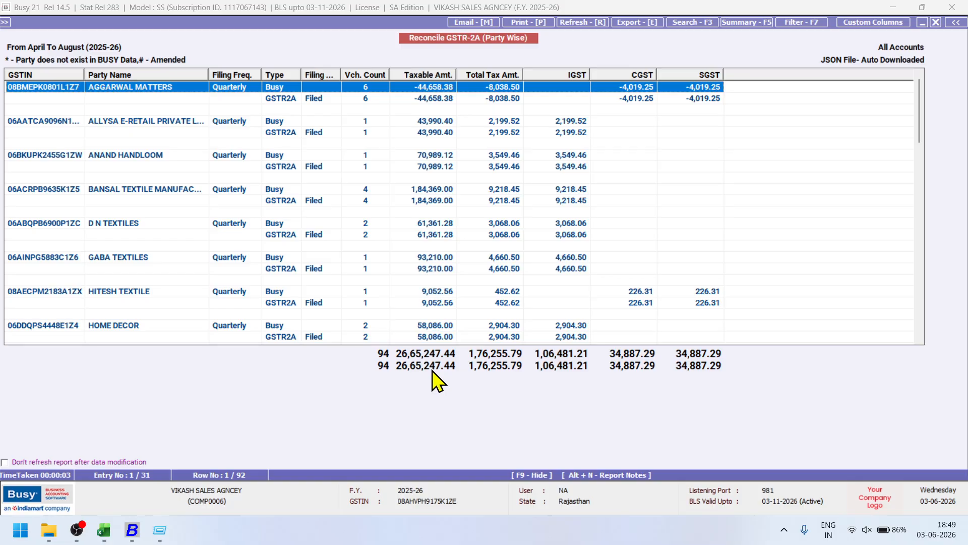
Run the Horizontal (Standard) Balance Sheet to 31-08-2025 and drill into the loss for the period.
{"action": "key", "text": "Escape"}
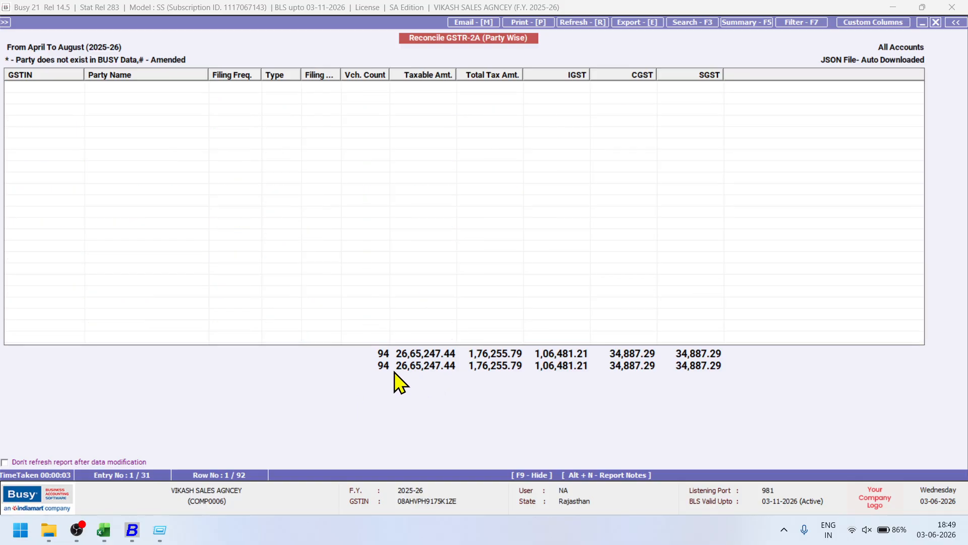
{"action": "key", "text": "Escape"}
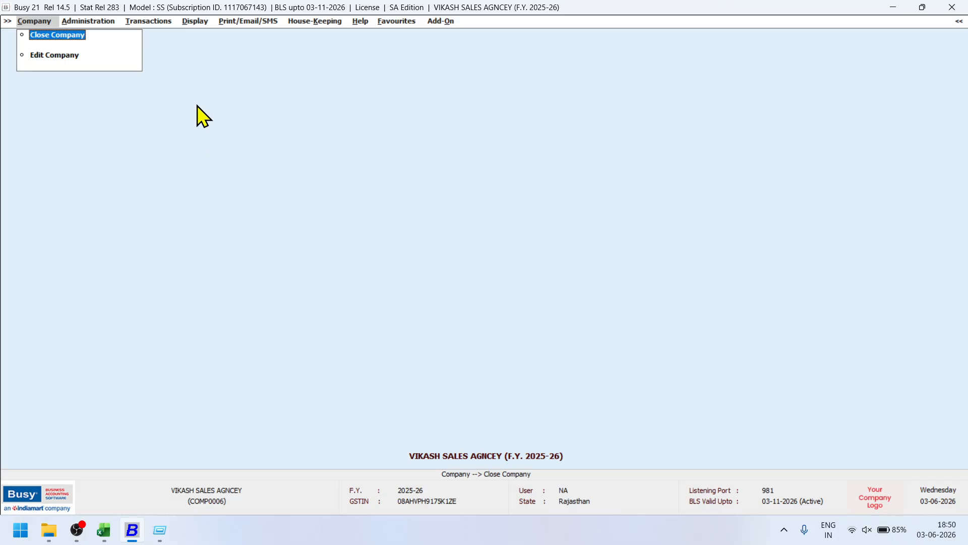
{"action": "left_click", "coordinate": [192, 22]}
{"action": "key", "text": "Escape"}
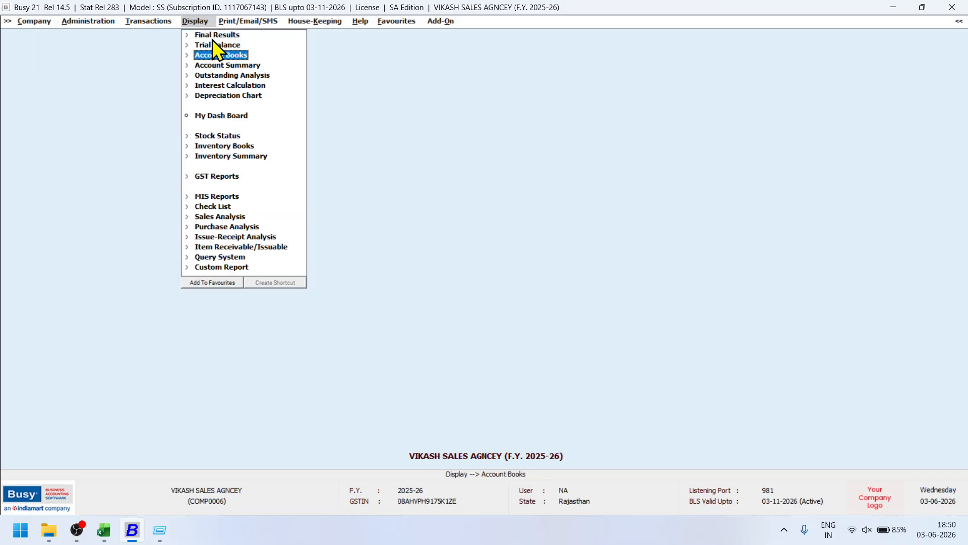
{"action": "left_click", "coordinate": [210, 37]}
{"action": "left_click", "coordinate": [227, 46]}
{"action": "left_click", "coordinate": [227, 47]}
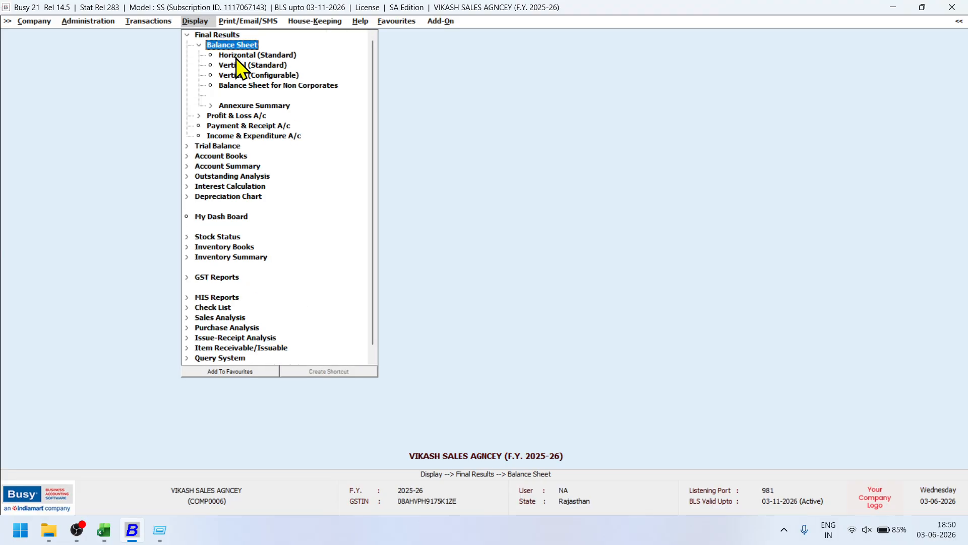
{"action": "double_click", "coordinate": [244, 56]}
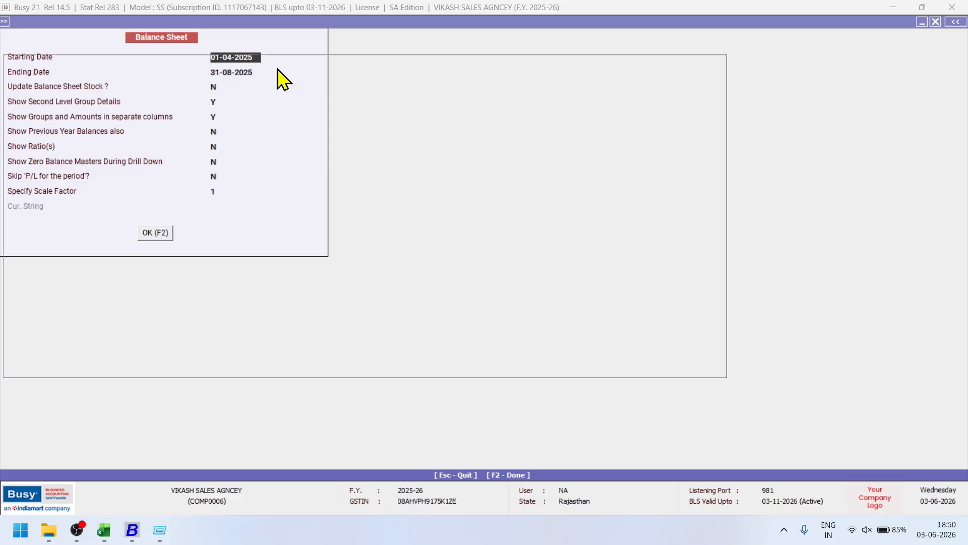
{"action": "key", "text": "F2"}
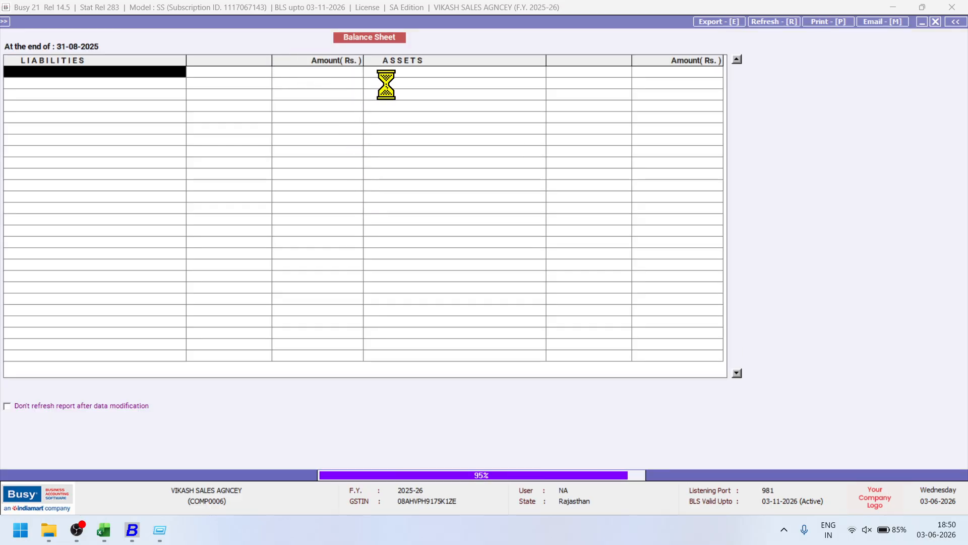
{"action": "left_click", "coordinate": [389, 74]}
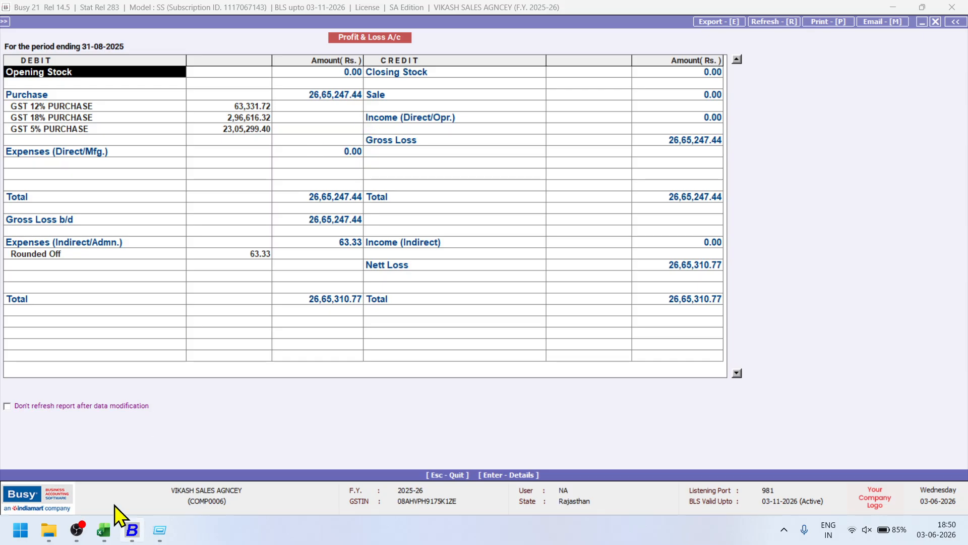
Compare the Profit & Loss purchases of 26,65,247.44 with the Excel snapshot, then return to the Balance Sheet.
{"action": "left_click", "coordinate": [104, 530]}
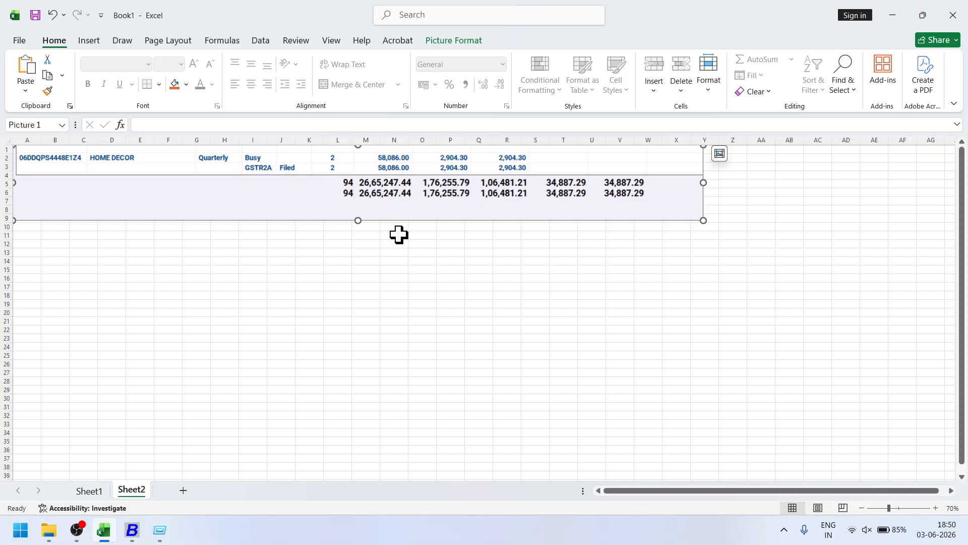
{"action": "key", "text": "alt+Tab"}
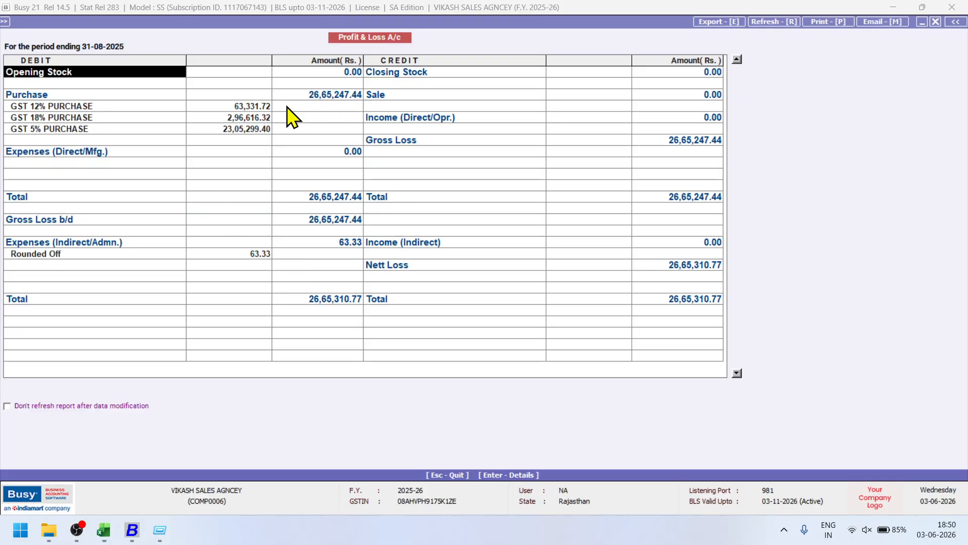
{"action": "key", "text": "alt+Tab"}
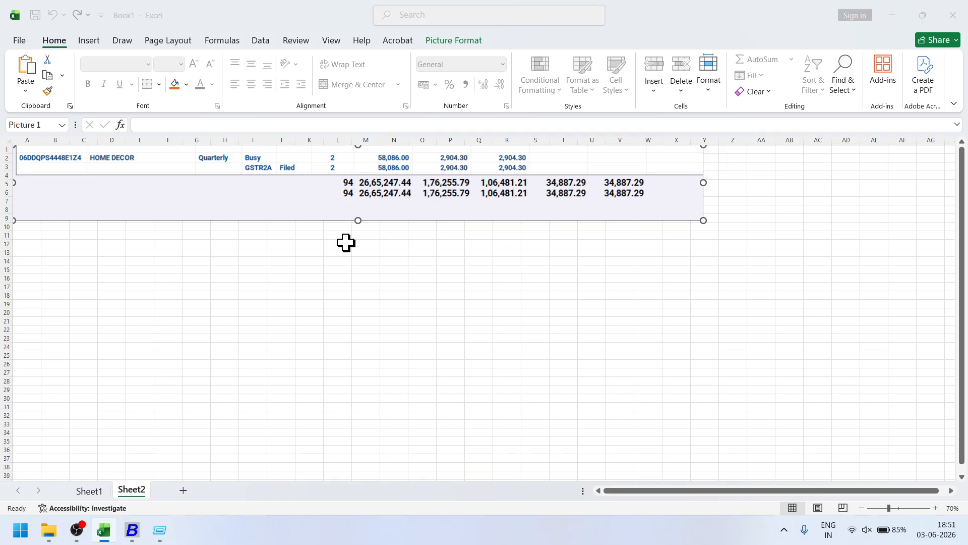
{"action": "key", "text": "alt+Tab"}
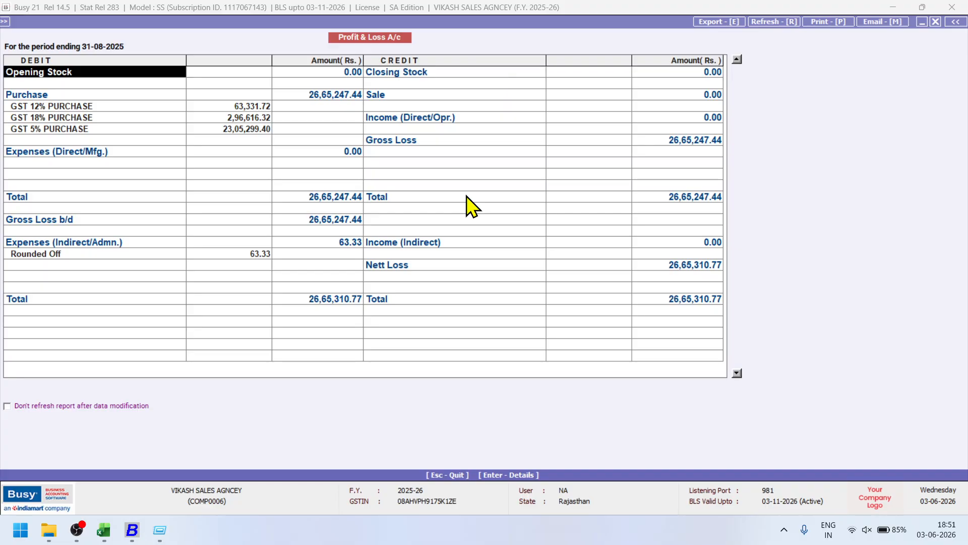
{"action": "key", "text": "Escape"}
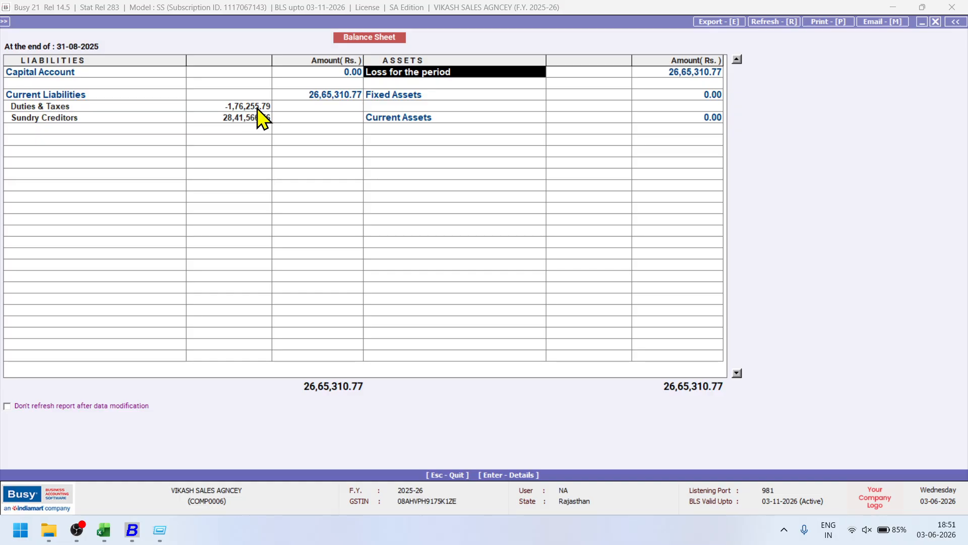
Check the Excel snapshot, then inspect the Duties & Taxes group balances on the Balance Sheet.
{"action": "key", "text": "alt+Tab"}
{"action": "left_click", "coordinate": [446, 207]}
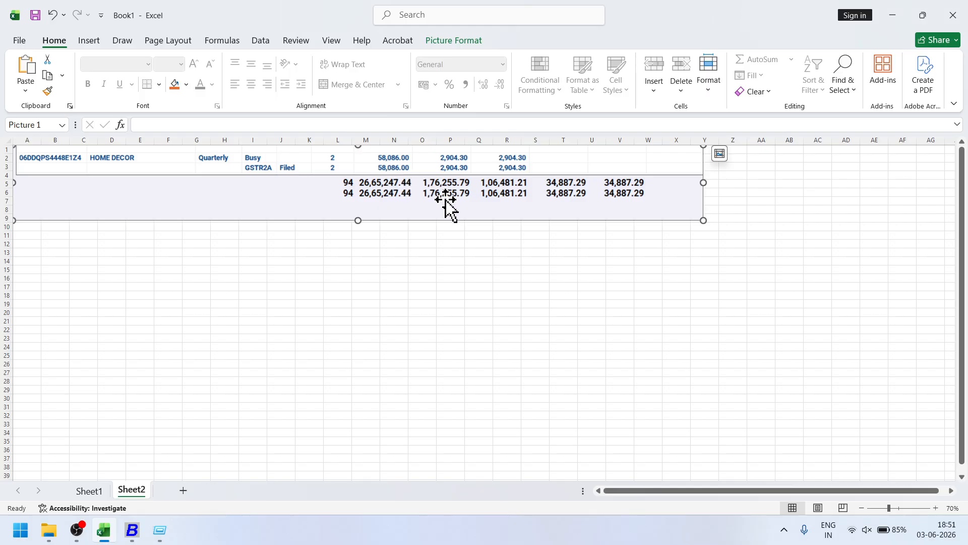
{"action": "key", "text": "alt+Tab"}
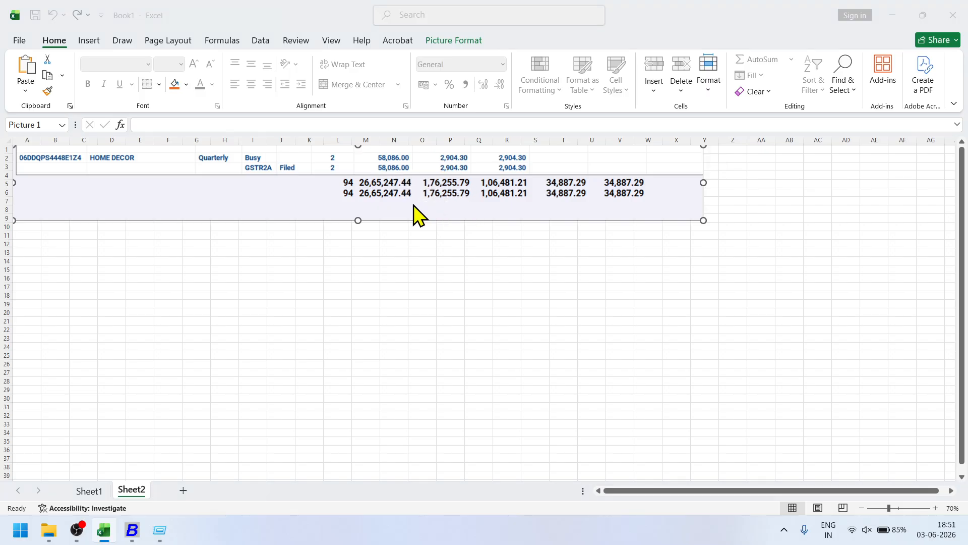
{"action": "left_click", "coordinate": [246, 108]}
{"action": "double_click", "coordinate": [246, 108]}
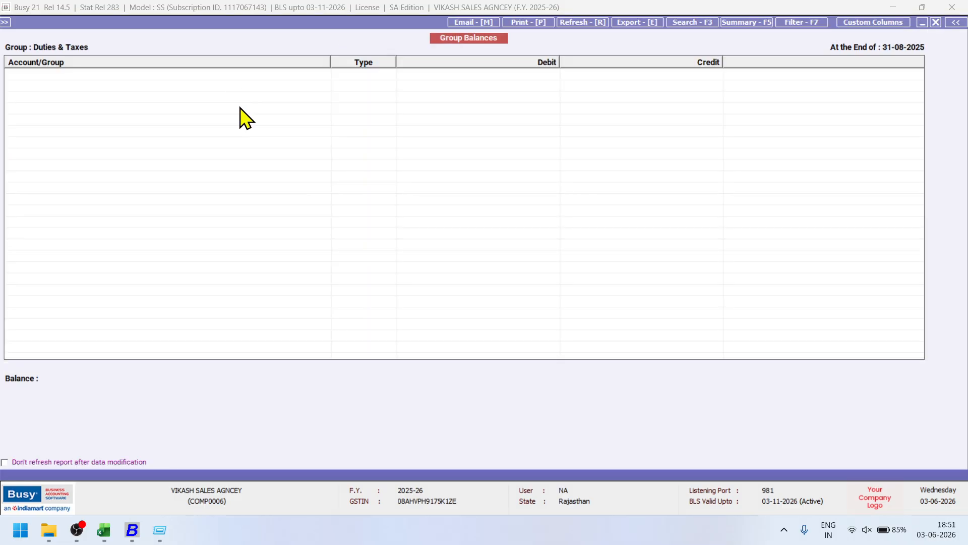
{"action": "key", "text": "Escape"}
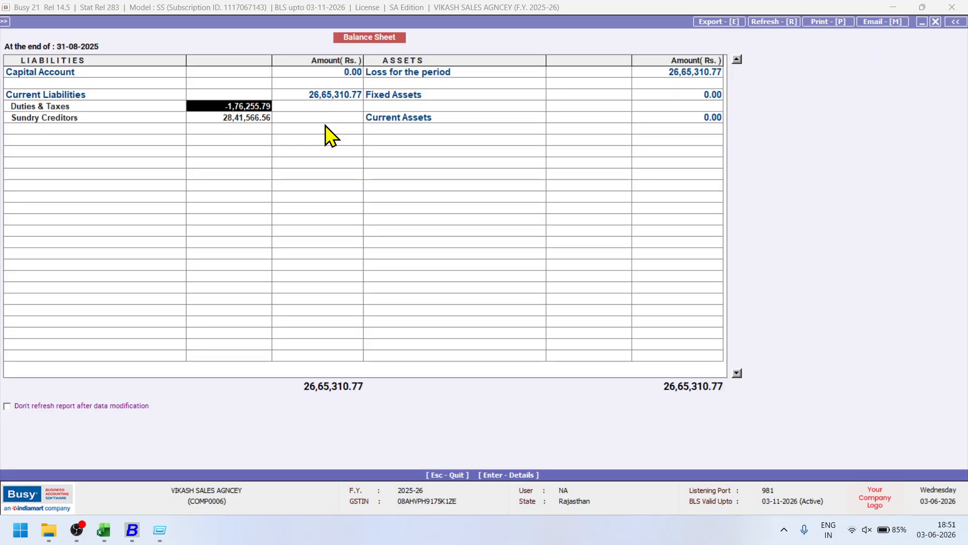
Inspect the Sundry Creditors group balances, reopen the Balance Sheet, and compare with Excel's 1,76,255.79 tax.
{"action": "left_click", "coordinate": [247, 119]}
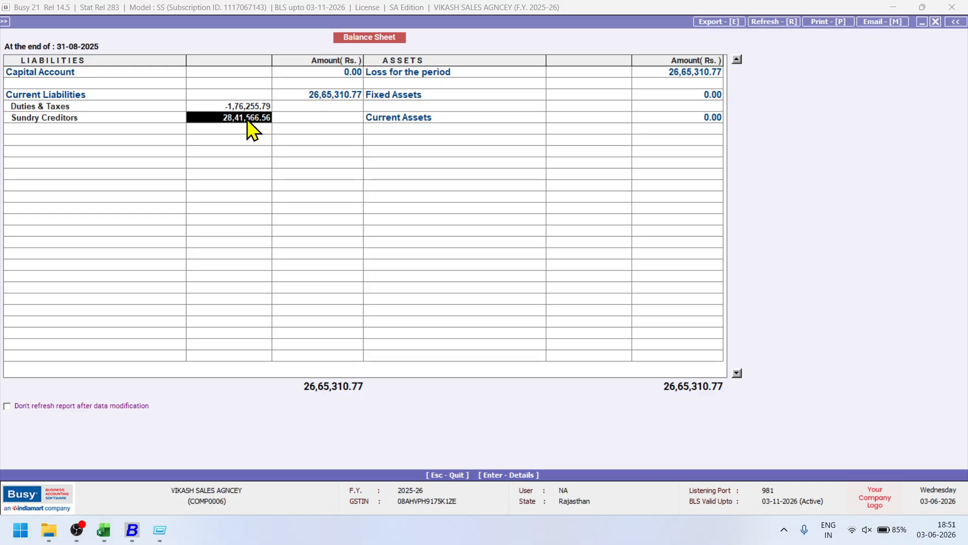
{"action": "double_click", "coordinate": [248, 119]}
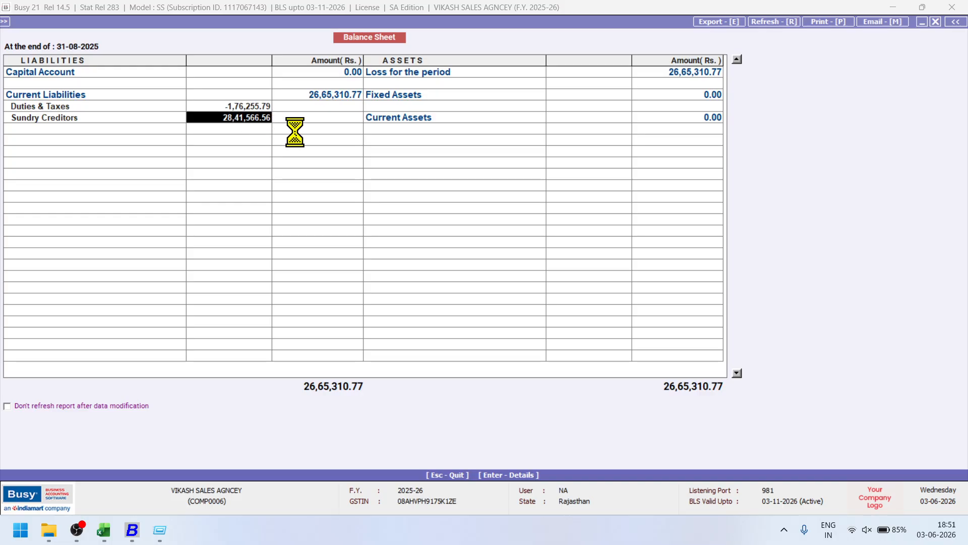
{"action": "scroll", "coordinate": [396, 186], "scroll_direction": "down", "scroll_amount": 2}
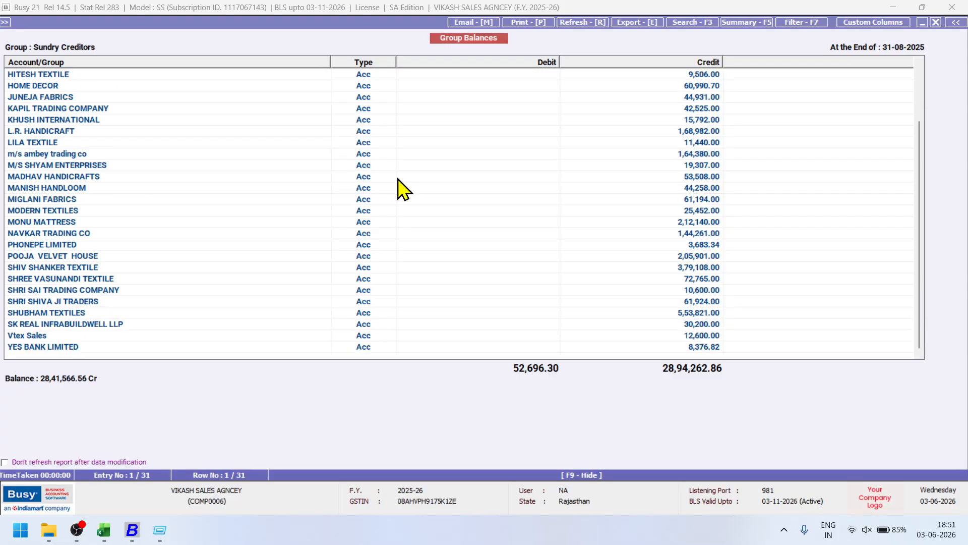
{"action": "key", "text": "Escape"}
{"action": "key", "text": "Escape"}
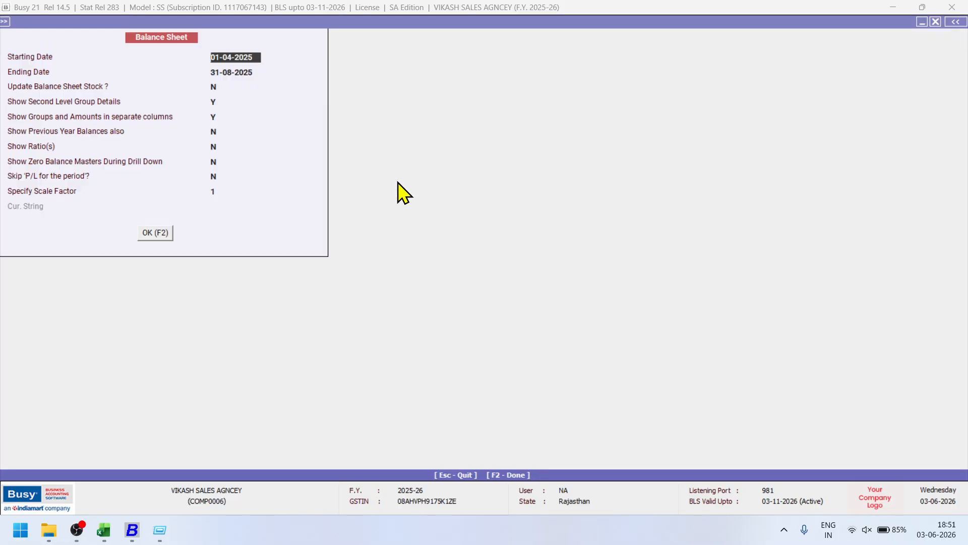
{"action": "key", "text": "F2"}
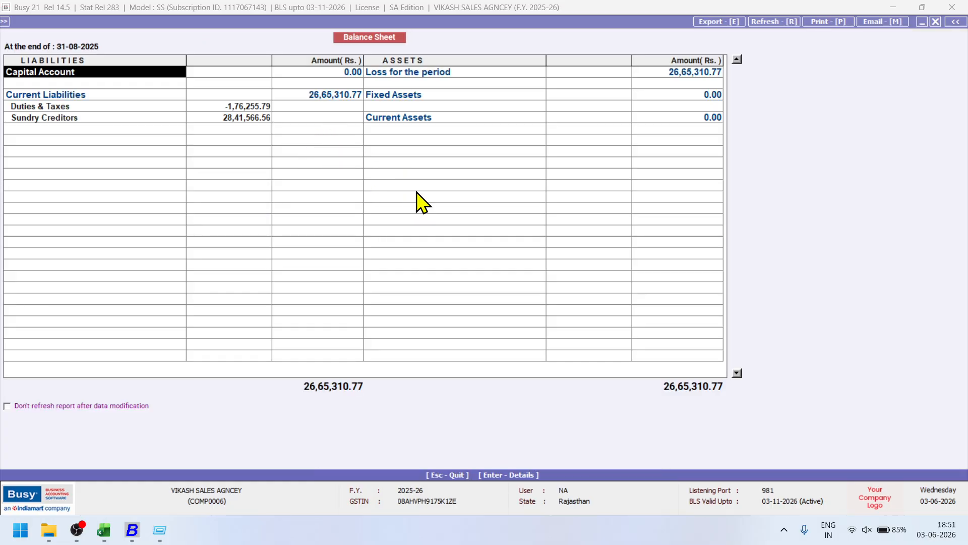
{"action": "key", "text": "alt+Tab"}
{"action": "key", "text": "alt+Tab"}
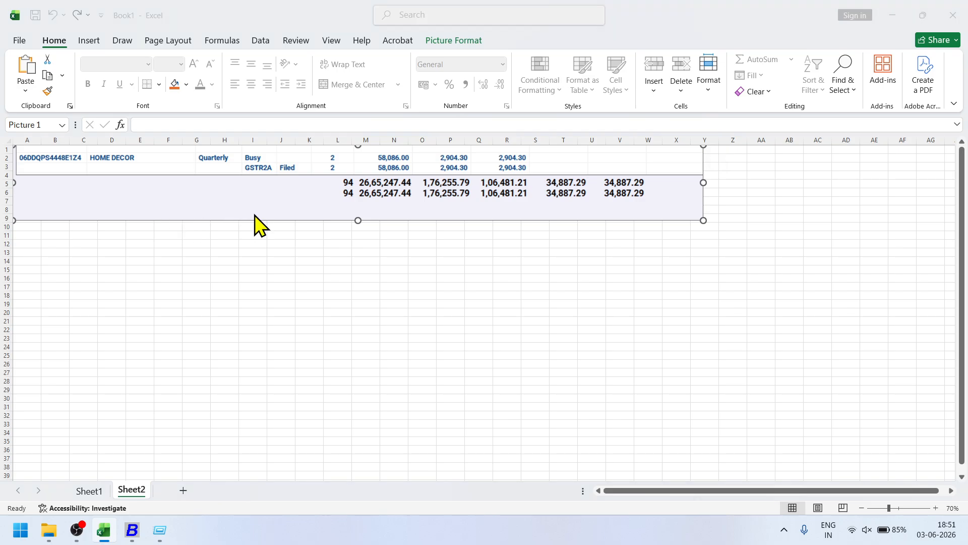
Review the Profit & Loss account behind the loss, including the 63.33 Rounded Off amount.
{"action": "double_click", "coordinate": [386, 73]}
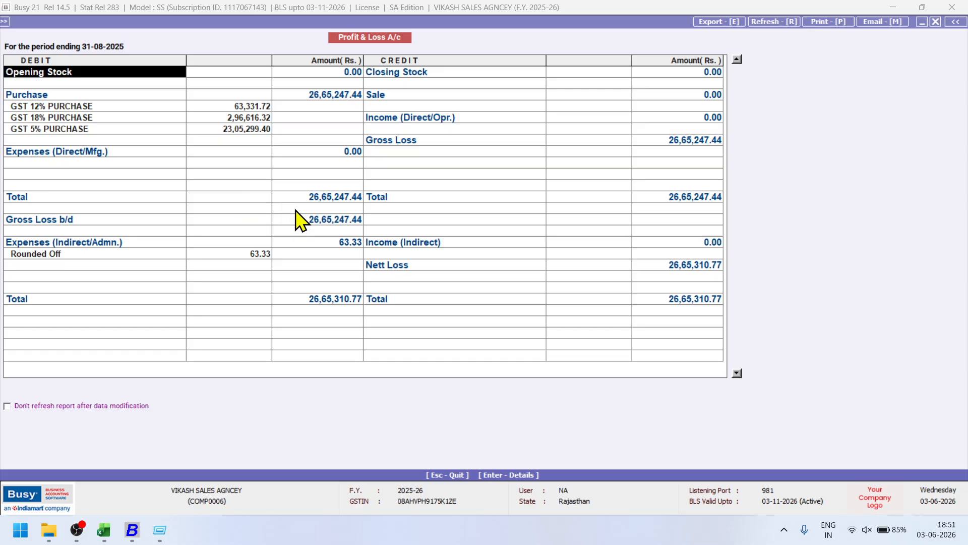
{"action": "left_click", "coordinate": [261, 255]}
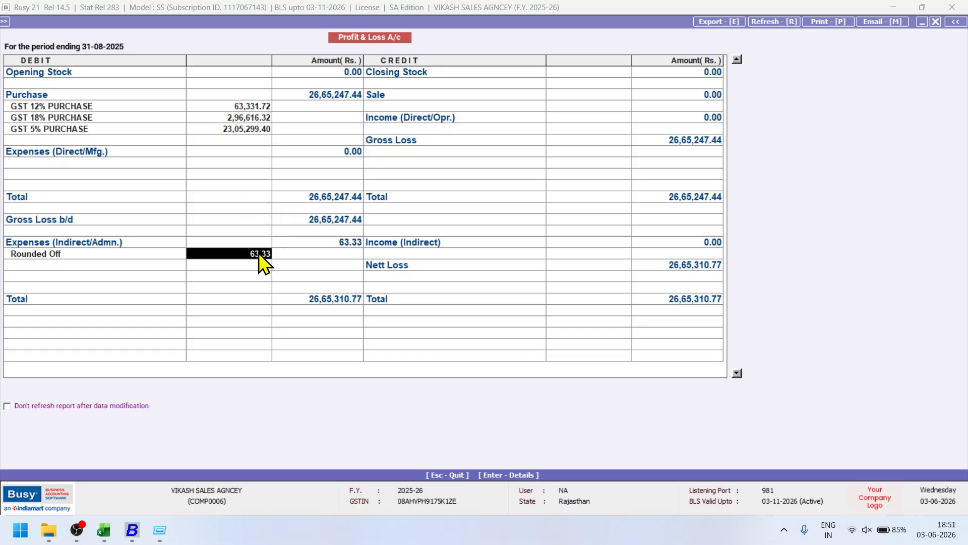
{"action": "key", "text": "Escape"}
{"action": "key", "text": "Escape"}
{"action": "key", "text": "Escape"}
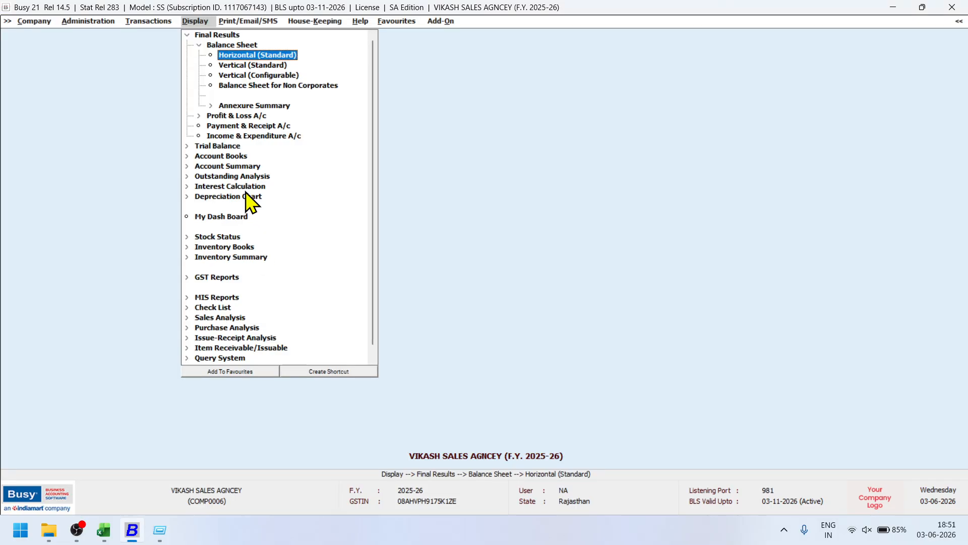
Start the List of Accounts report from Administration > Masters > Account.
{"action": "left_click", "coordinate": [155, 22]}
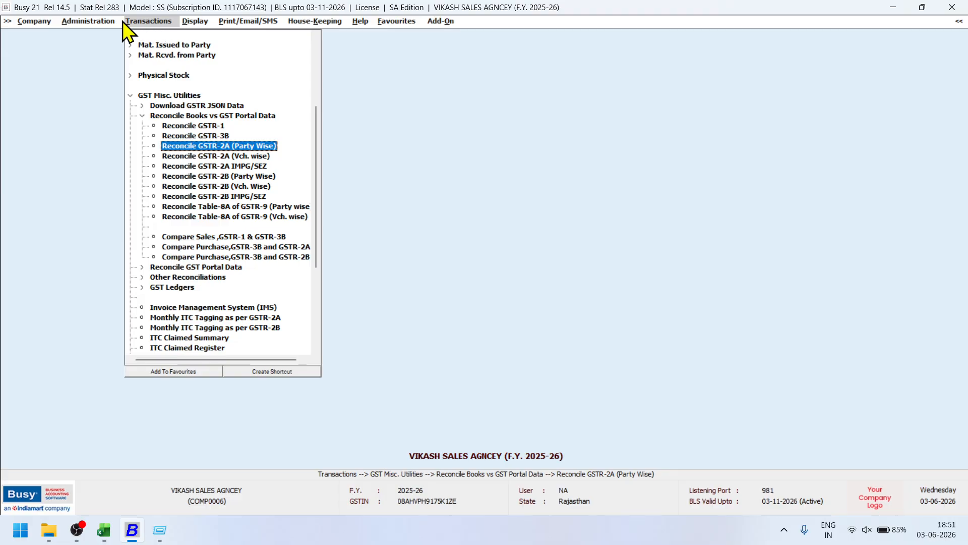
{"action": "key", "text": "Left"}
{"action": "left_click", "coordinate": [86, 21]}
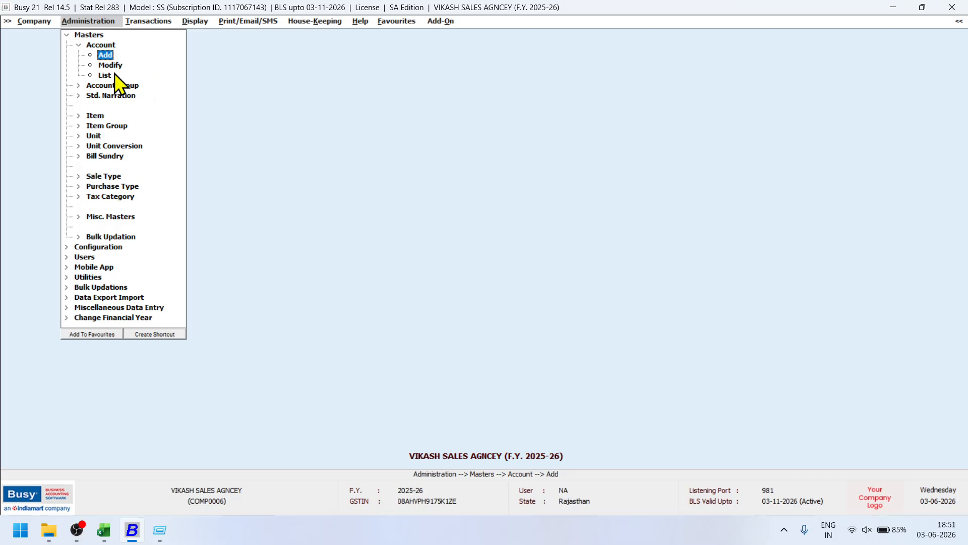
{"action": "left_click", "coordinate": [106, 75]}
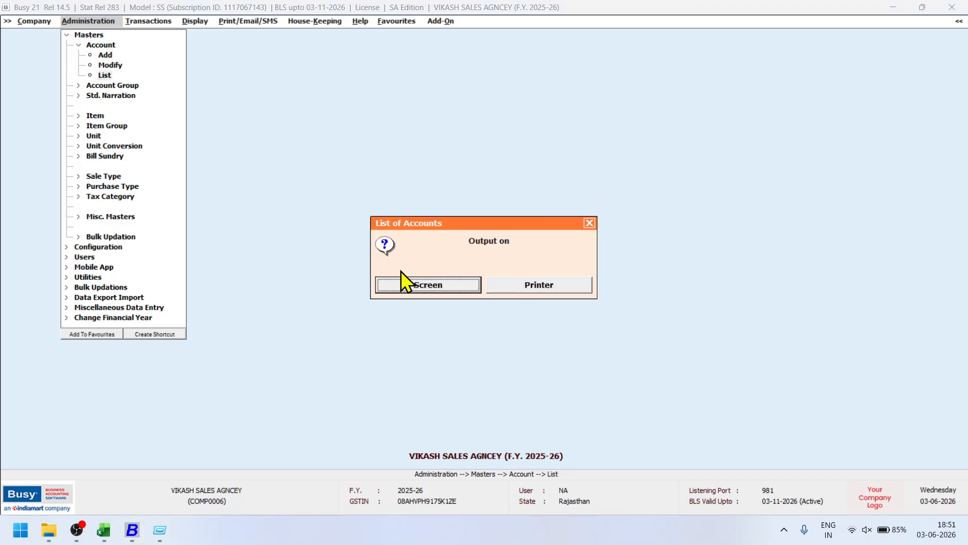
{"action": "left_click", "coordinate": [418, 285]}
{"action": "left_click", "coordinate": [415, 288]}
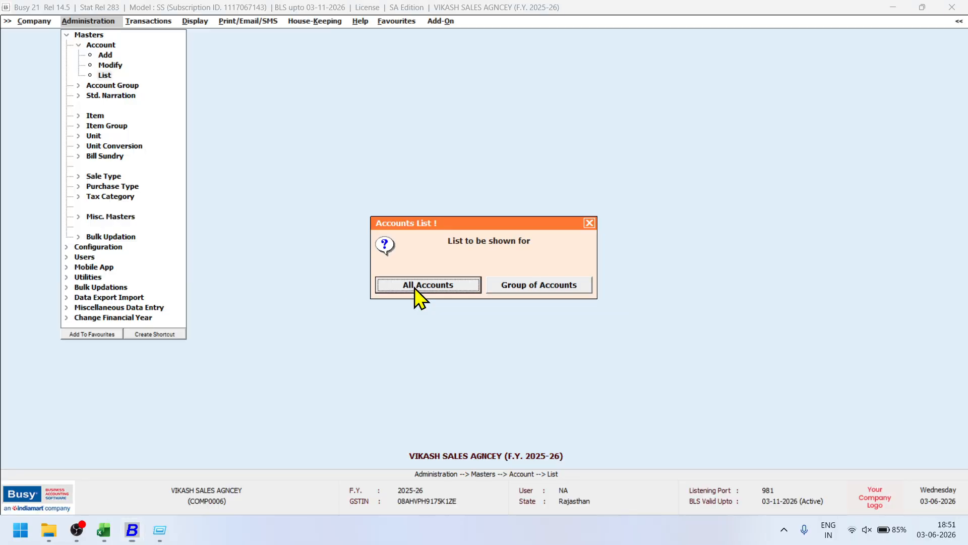
{"action": "left_click", "coordinate": [414, 287]}
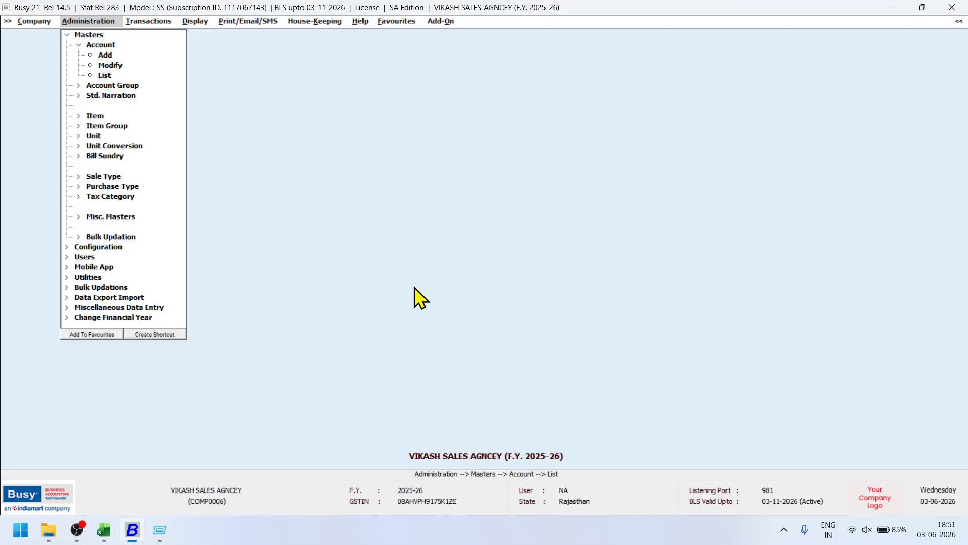
{"action": "key", "text": "F2"}
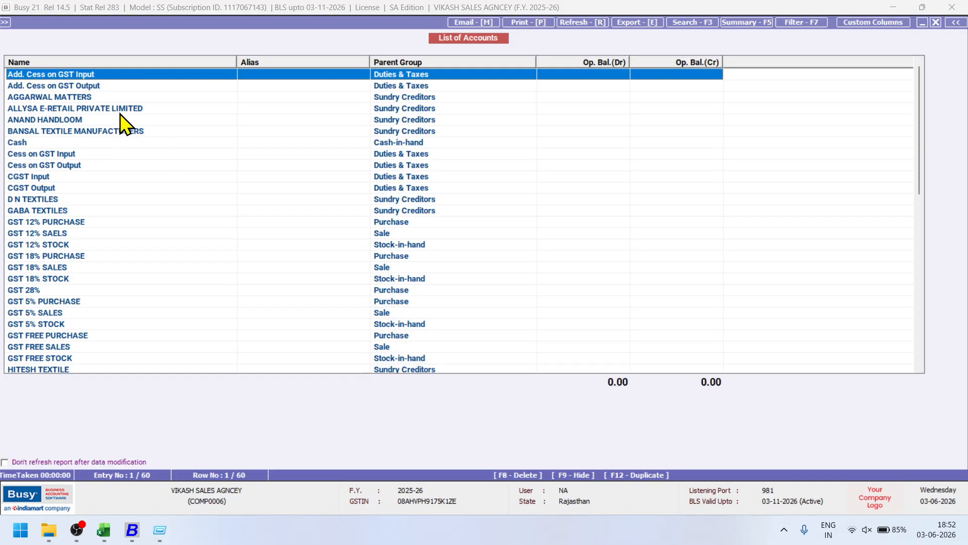
{"action": "double_click", "coordinate": [119, 109]}
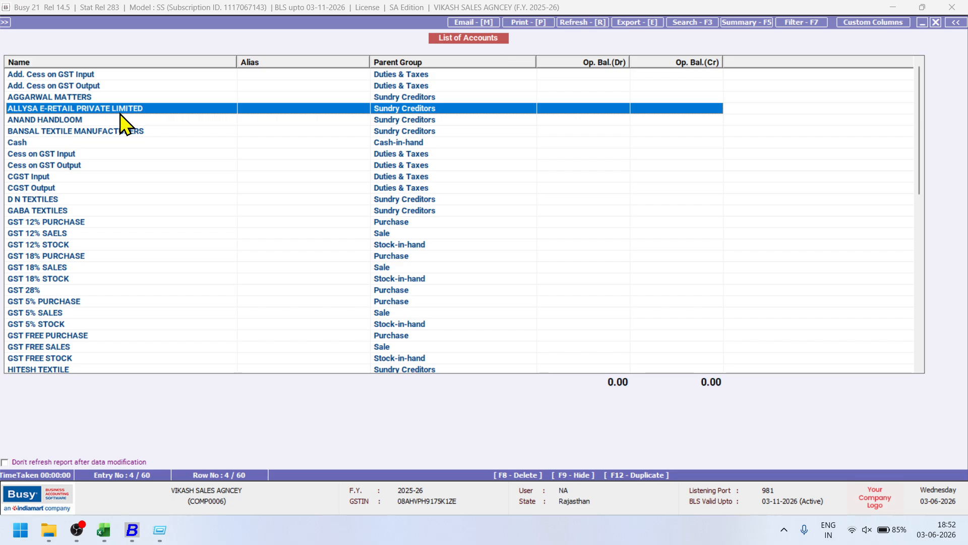
{"action": "key", "text": "Escape"}
{"action": "double_click", "coordinate": [62, 121]}
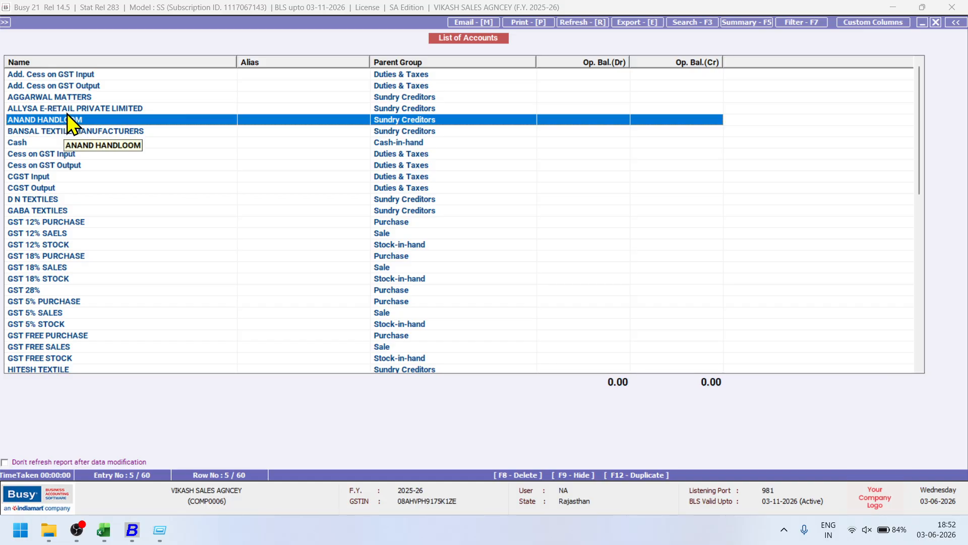
{"action": "double_click", "coordinate": [68, 116]}
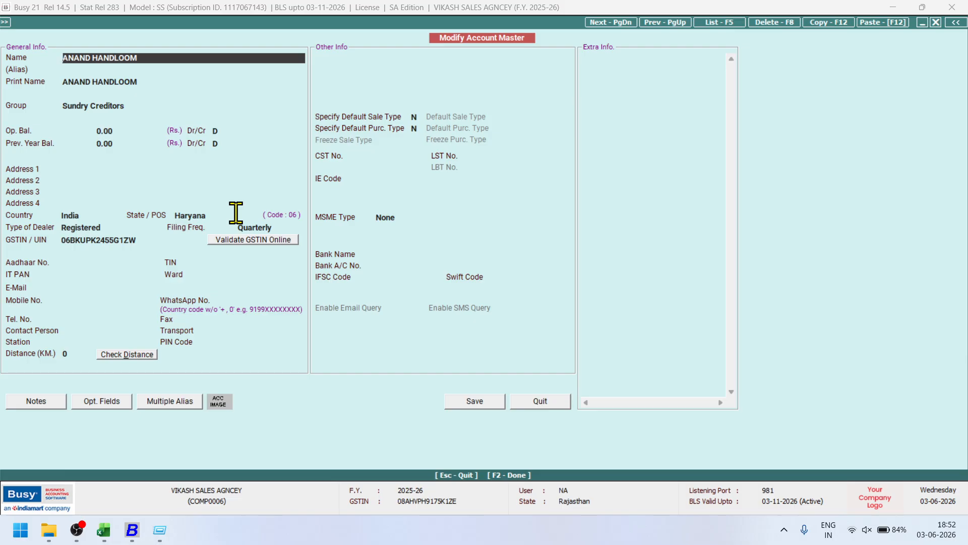
{"action": "key", "text": "Escape"}
{"action": "scroll", "coordinate": [237, 225], "scroll_direction": "down", "scroll_amount": 8}
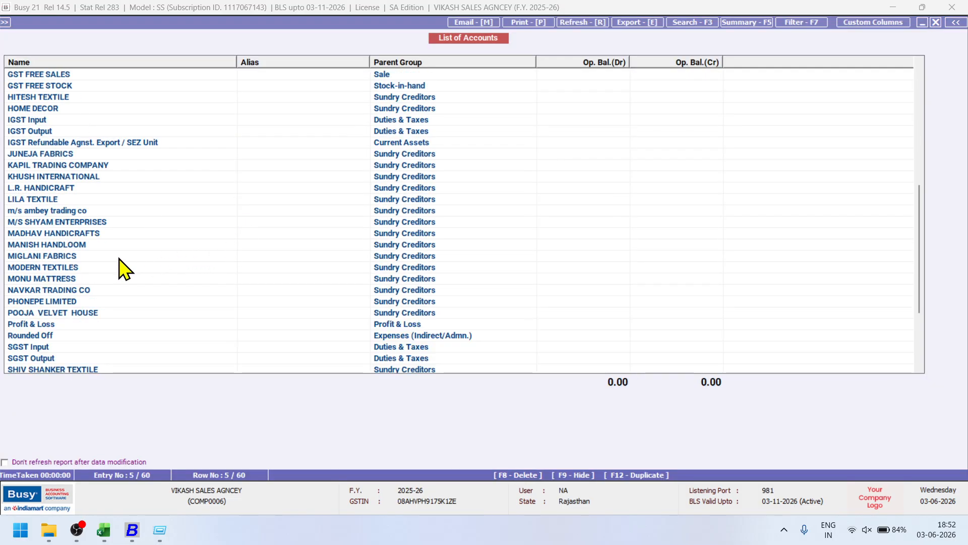
{"action": "left_click", "coordinate": [120, 258]}
{"action": "key", "text": "m"}
{"action": "key", "text": "m"}
{"action": "key", "text": "m"}
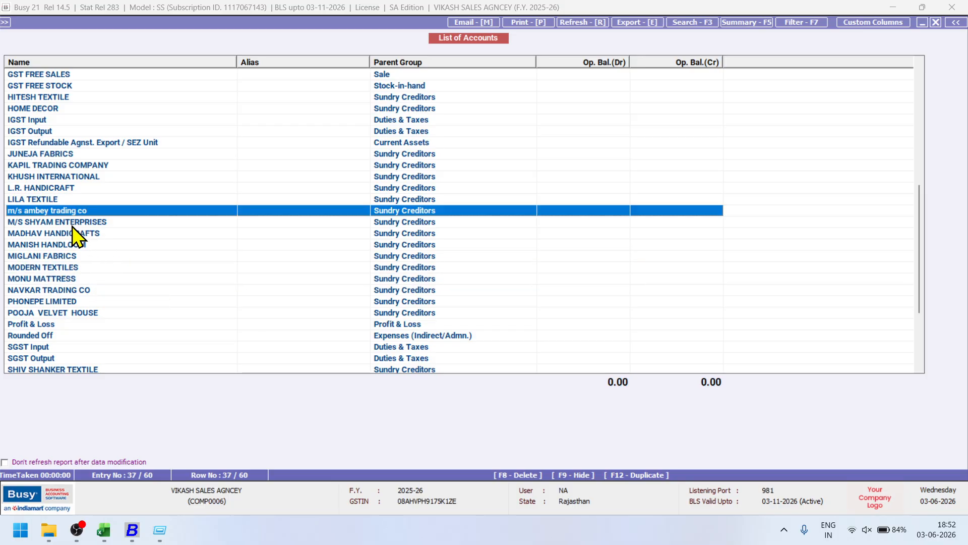
{"action": "key", "text": "m"}
{"action": "double_click", "coordinate": [79, 243]}
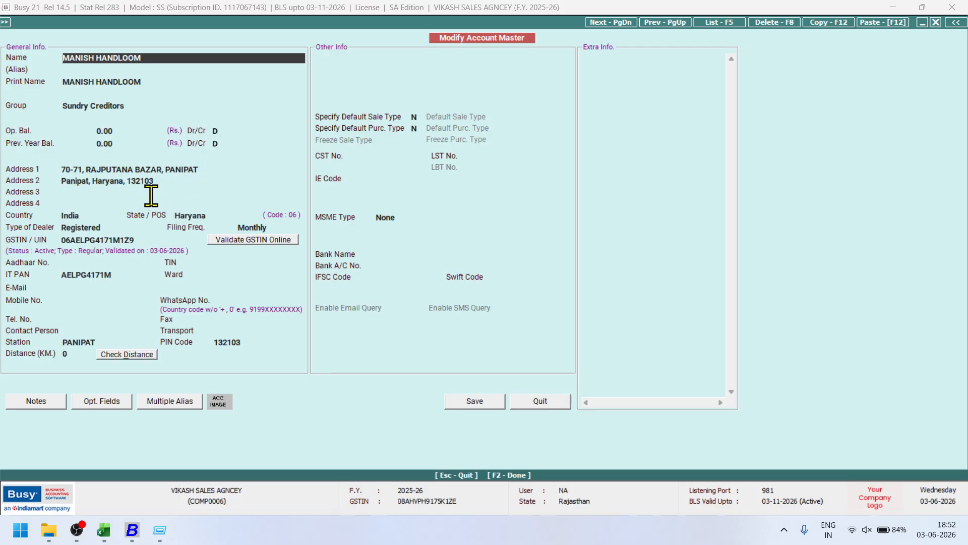
{"action": "key", "text": "Escape"}
{"action": "key", "text": "Escape"}
{"action": "key", "text": "Escape"}
{"action": "key", "text": "Escape"}
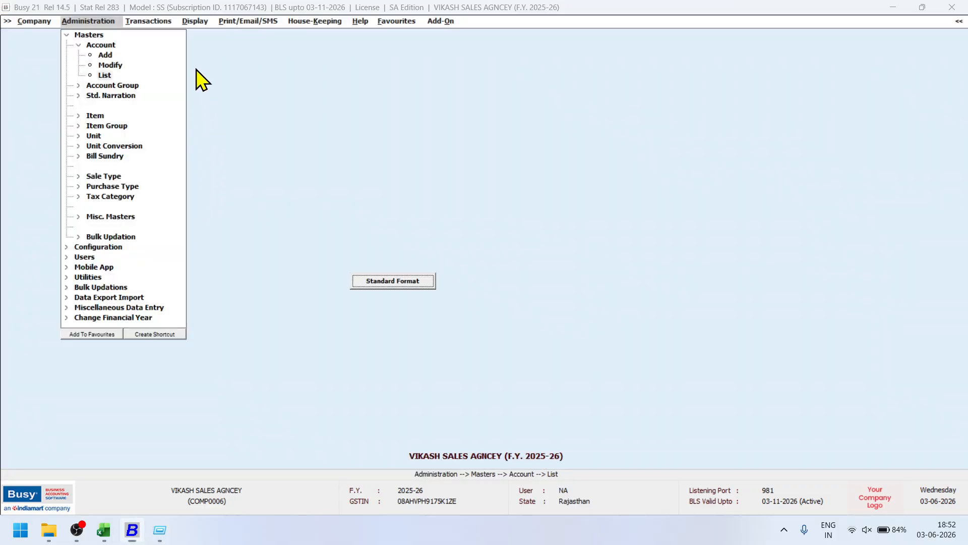
Start the voucher-wise GSTR-2A reconciliation for April to August.
{"action": "key", "text": "Escape"}
{"action": "key", "text": "Escape"}
{"action": "left_click", "coordinate": [149, 23]}
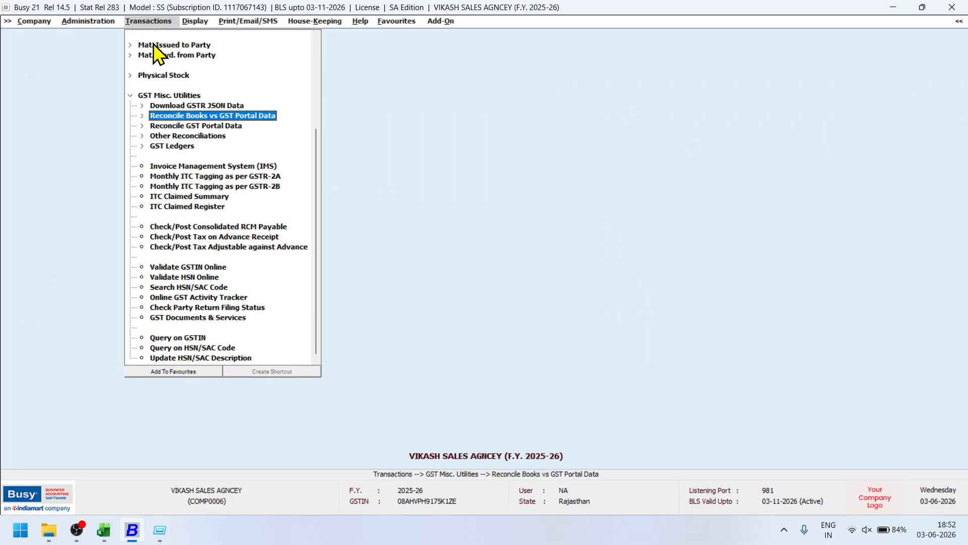
{"action": "left_click", "coordinate": [201, 116]}
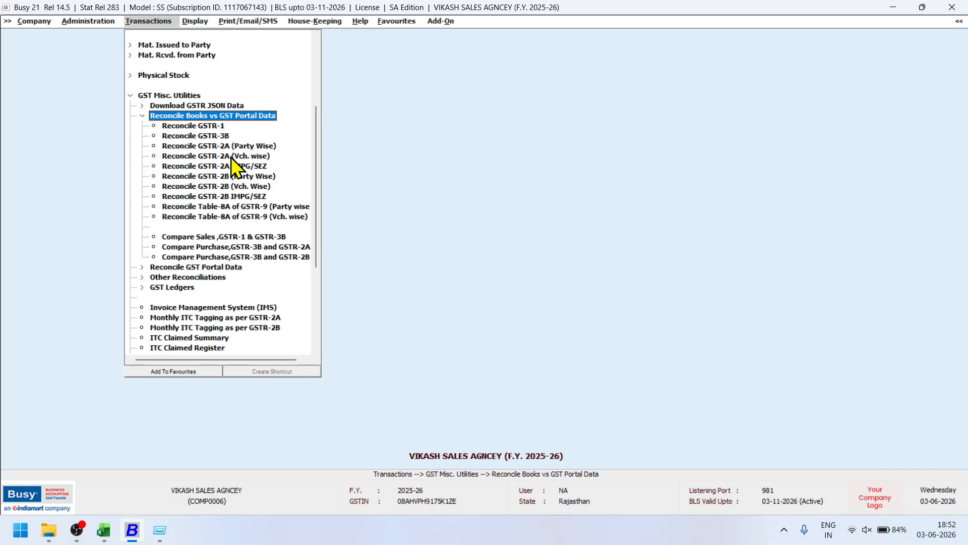
{"action": "left_click", "coordinate": [231, 156]}
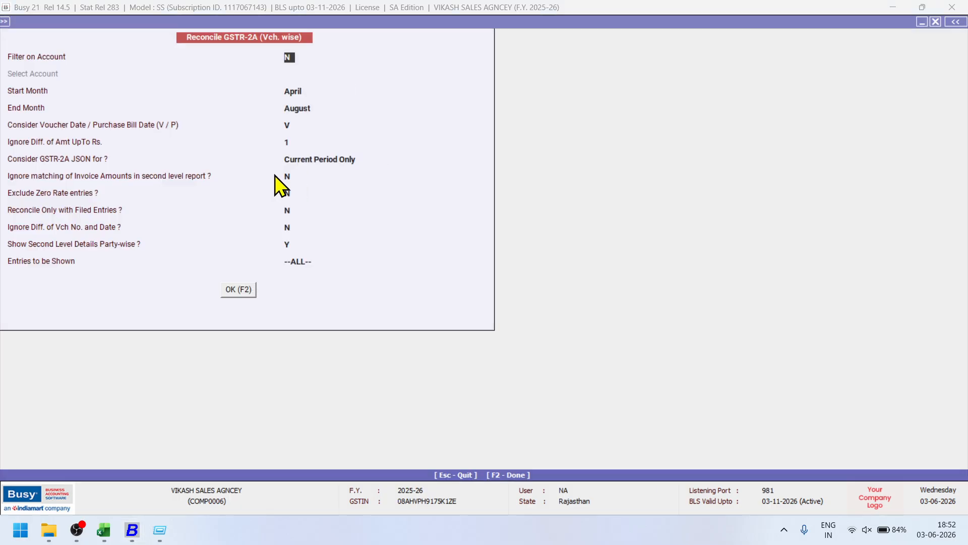
{"action": "key", "text": "F2"}
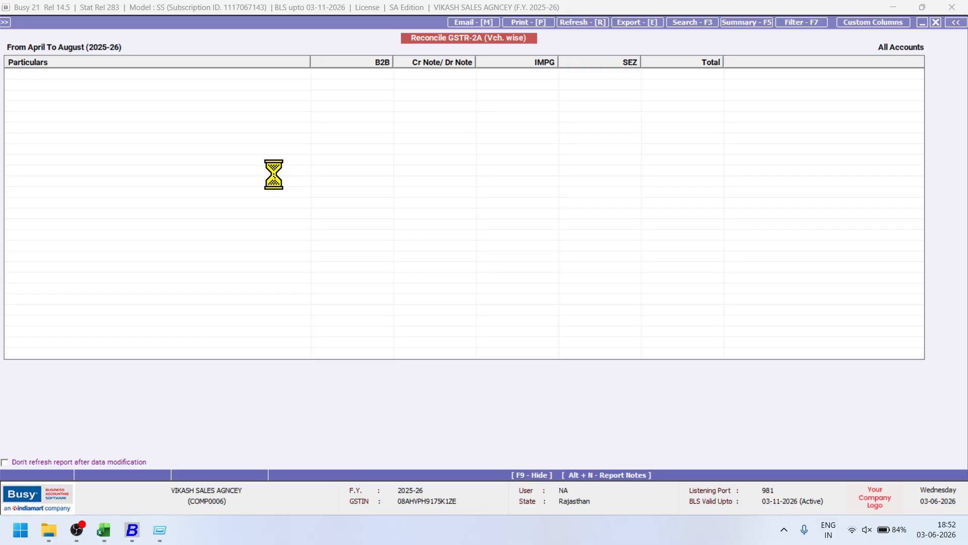
Open the B2B Fully Matched Documents report.
{"action": "left_click", "coordinate": [381, 77]}
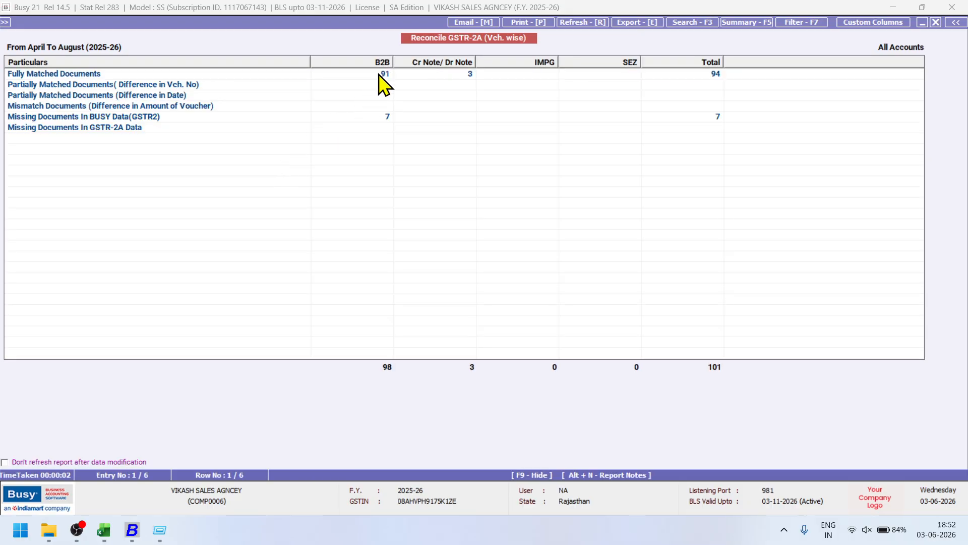
{"action": "key", "text": "Escape"}
{"action": "left_click", "coordinate": [378, 117]}
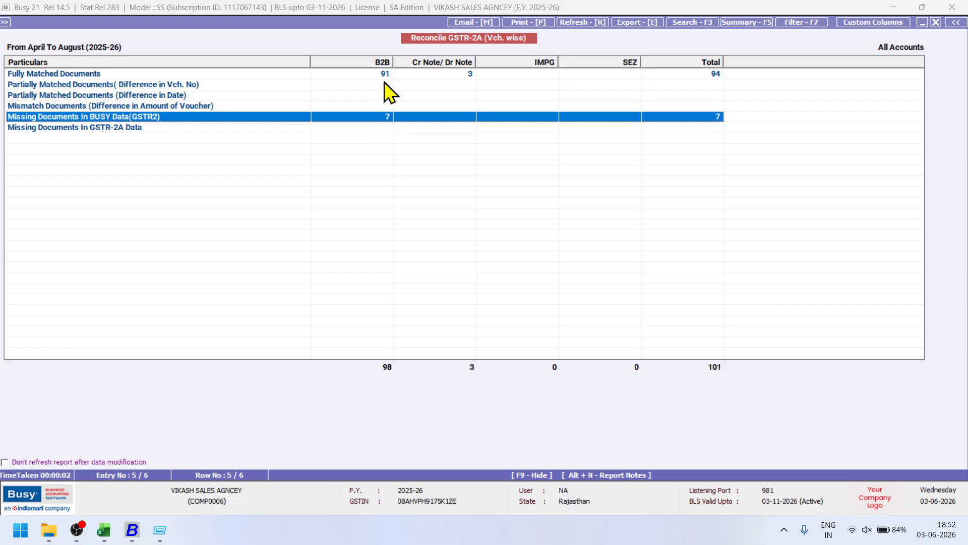
{"action": "left_click", "coordinate": [375, 72]}
{"action": "left_click", "coordinate": [375, 70]}
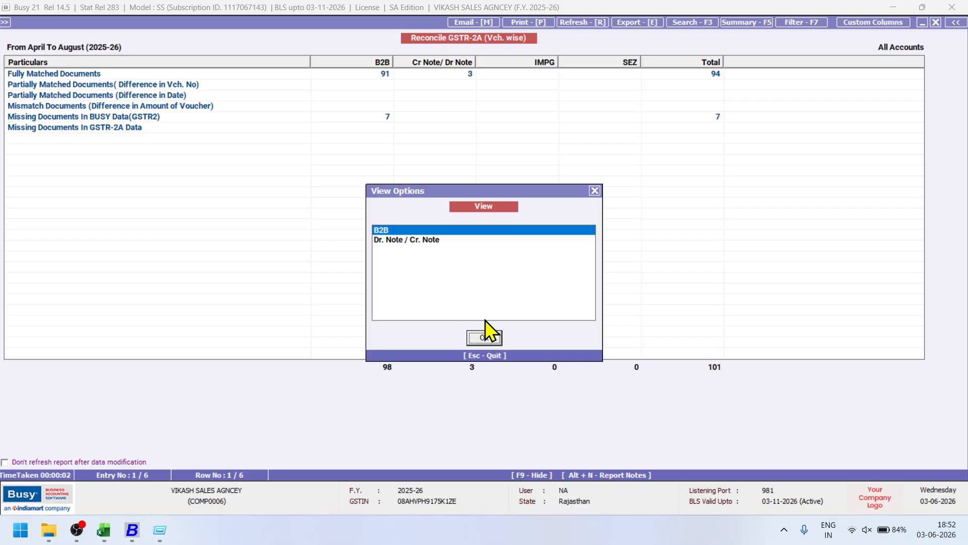
{"action": "left_click", "coordinate": [483, 335]}
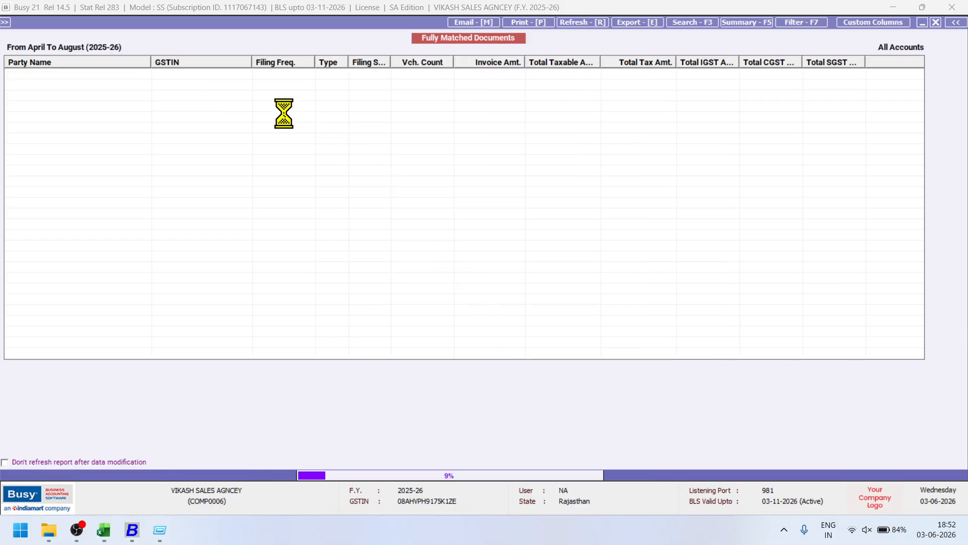
Sort the report by GSTIN, select every row, and switch to Excel.
{"action": "left_click", "coordinate": [204, 62]}
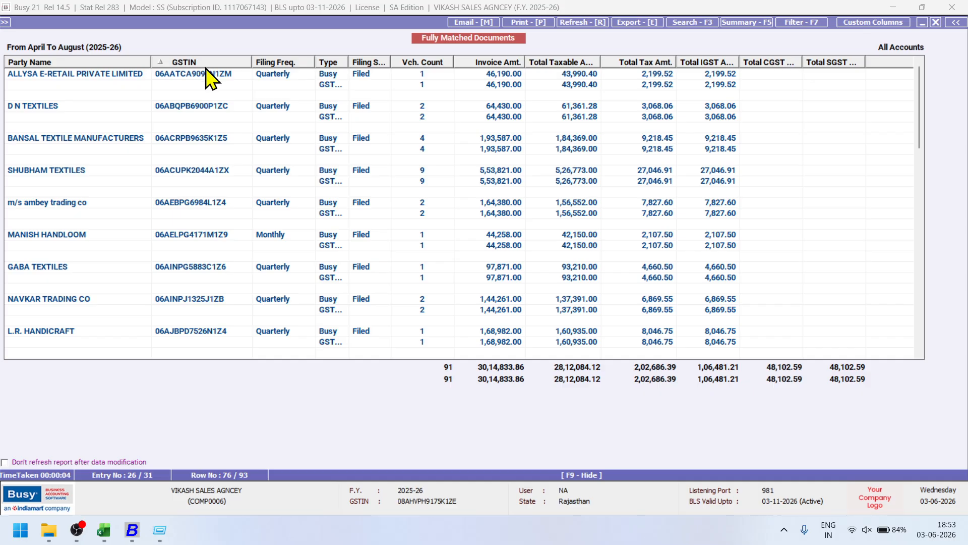
{"action": "left_click", "coordinate": [206, 74]}
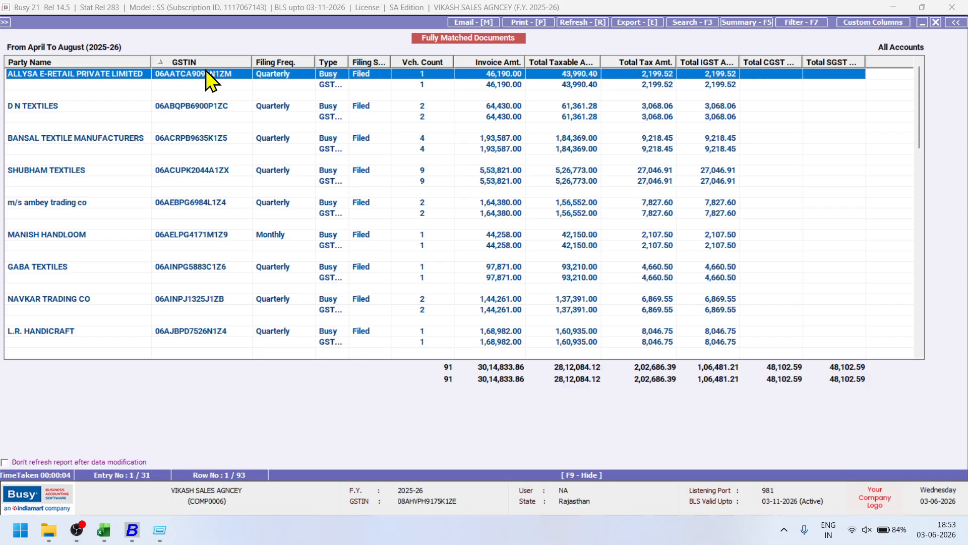
{"action": "scroll", "coordinate": [330, 126], "scroll_direction": "down", "scroll_amount": 12}
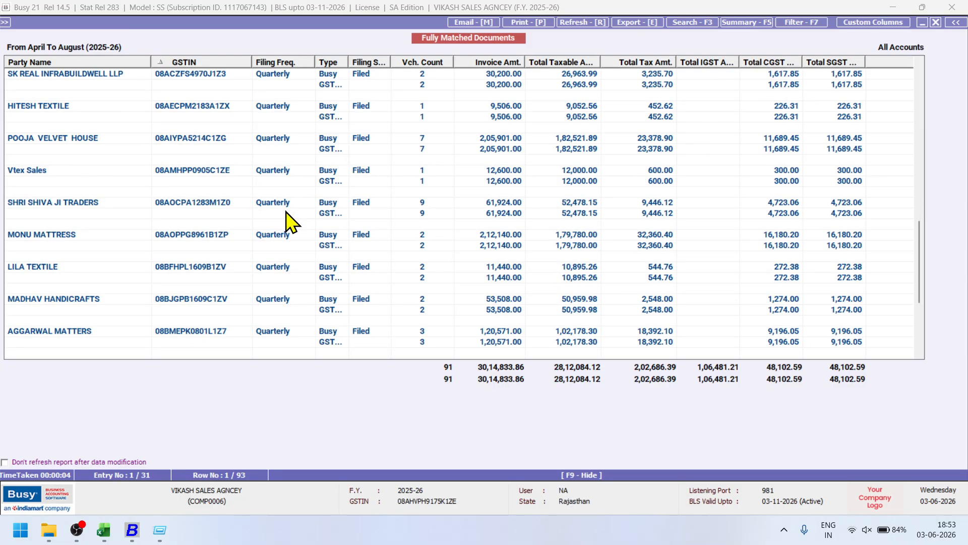
{"action": "key", "text": "shift+End"}
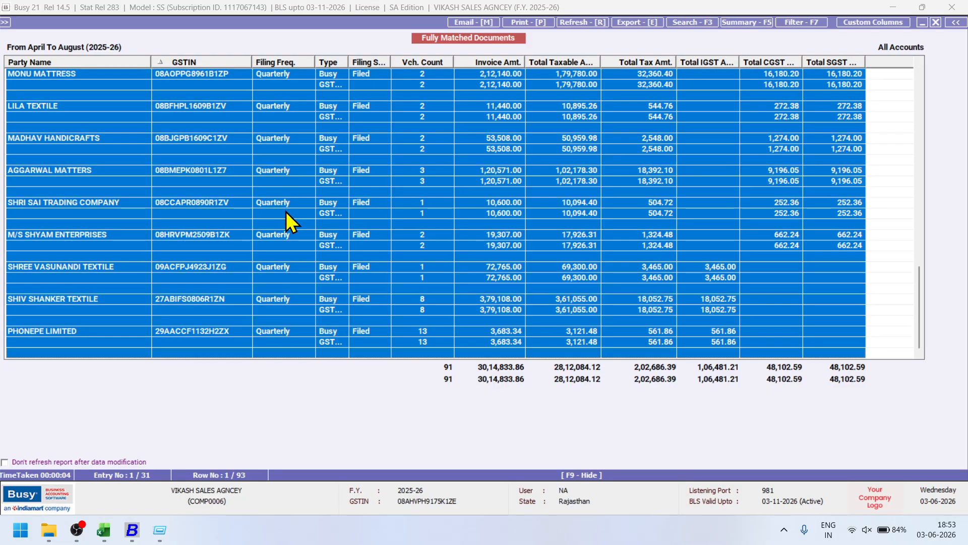
{"action": "left_click", "coordinate": [103, 530]}
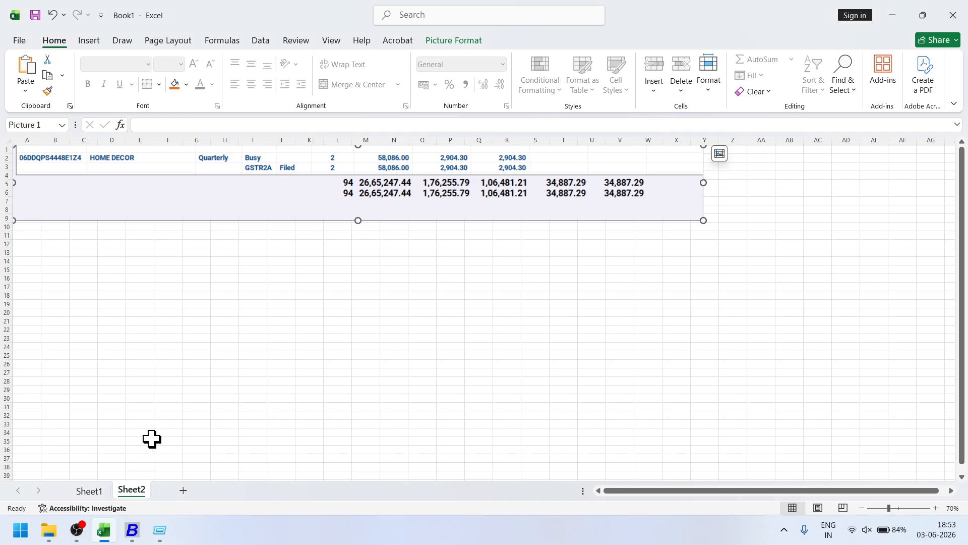
Paste the matched report into a new Sheet3 and sort it by GSTIN.
{"action": "left_click", "coordinate": [182, 490]}
{"action": "key", "text": "ctrl+v"}
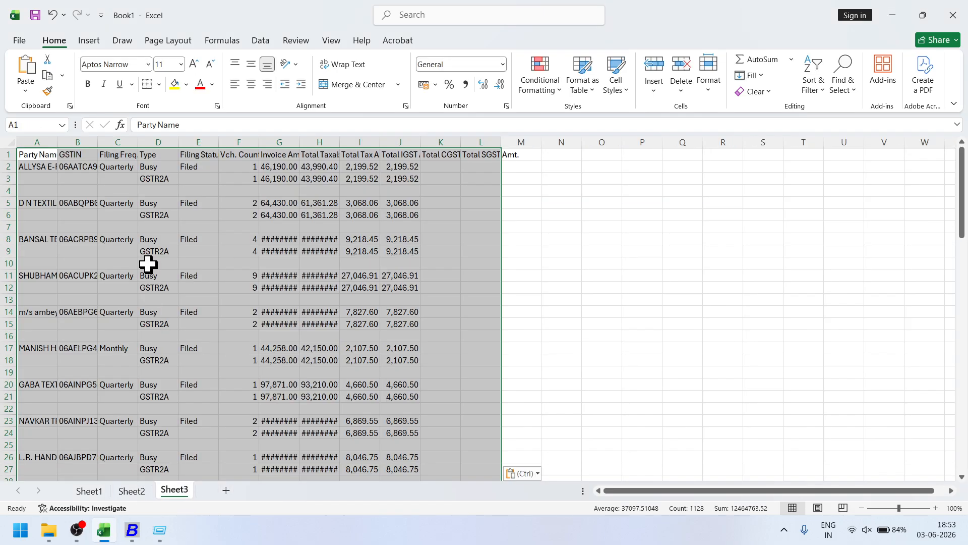
{"action": "left_click", "coordinate": [261, 40]}
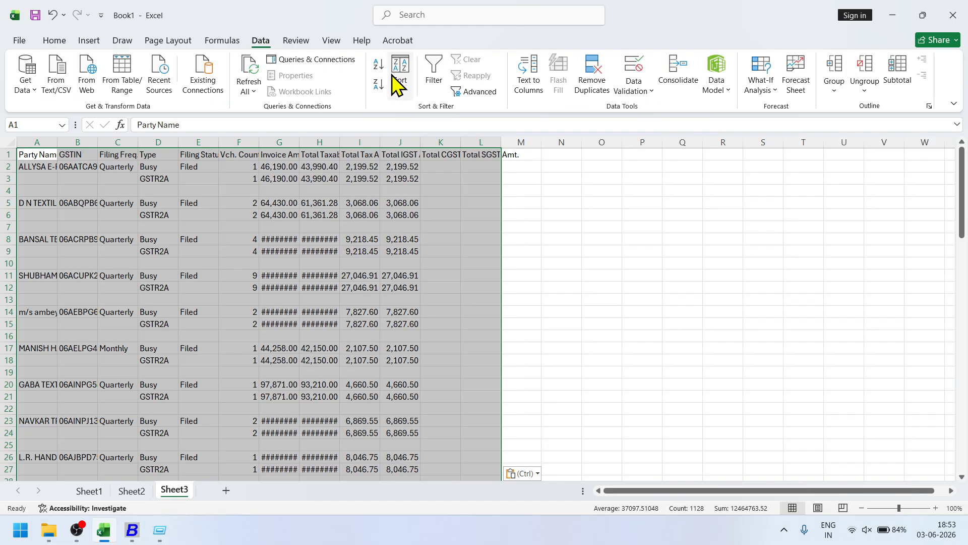
{"action": "left_click", "coordinate": [401, 73]}
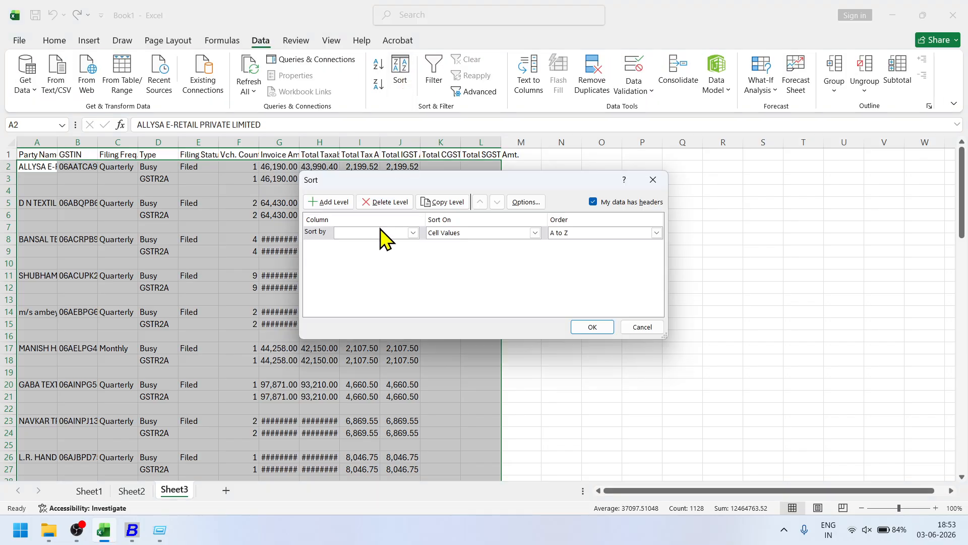
{"action": "left_click", "coordinate": [380, 233]}
{"action": "left_click", "coordinate": [371, 245]}
{"action": "left_click", "coordinate": [375, 233]}
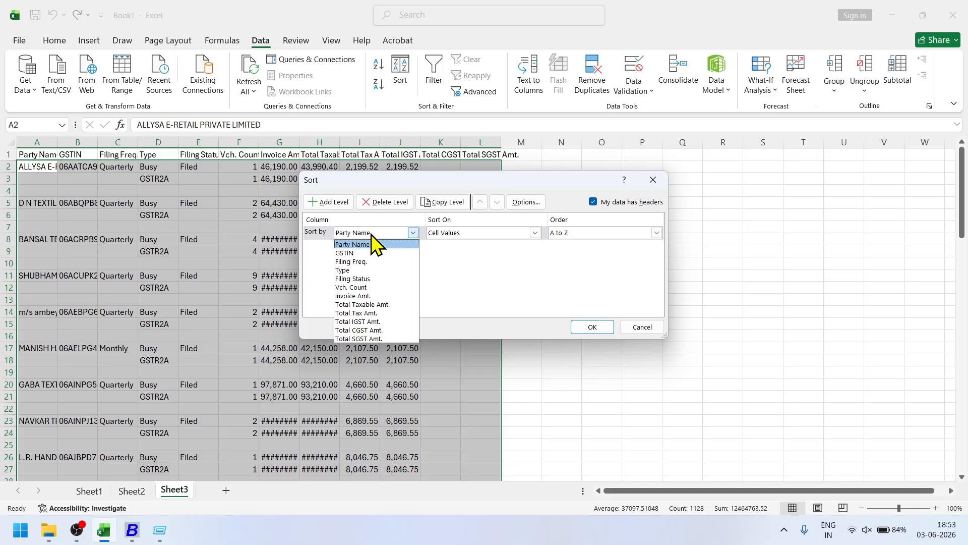
{"action": "left_click", "coordinate": [368, 255]}
{"action": "left_click", "coordinate": [585, 326]}
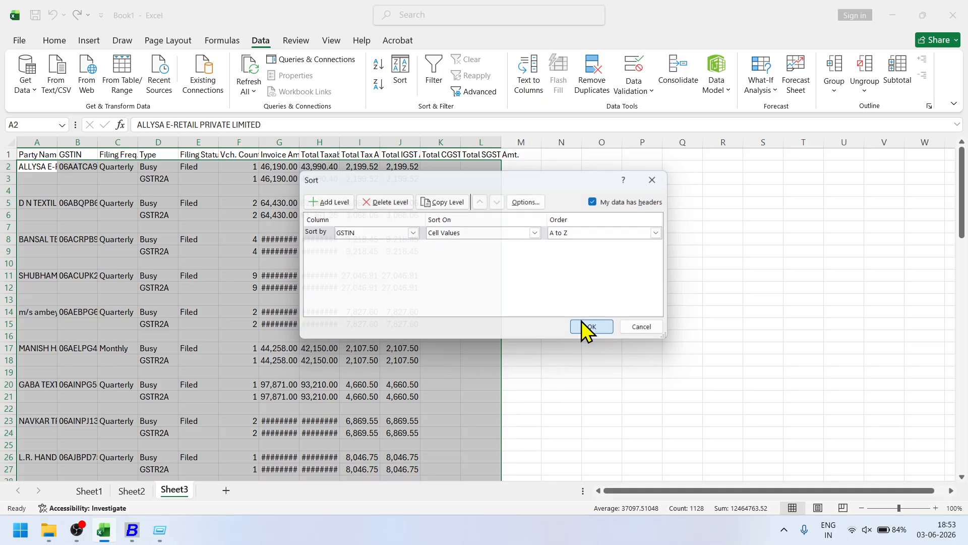
Copy the 31 GSTINs in column B from B64 to B94.
{"action": "scroll", "coordinate": [116, 272], "scroll_direction": "down", "scroll_amount": 20}
{"action": "scroll", "coordinate": [104, 258], "scroll_direction": "up", "scroll_amount": 3}
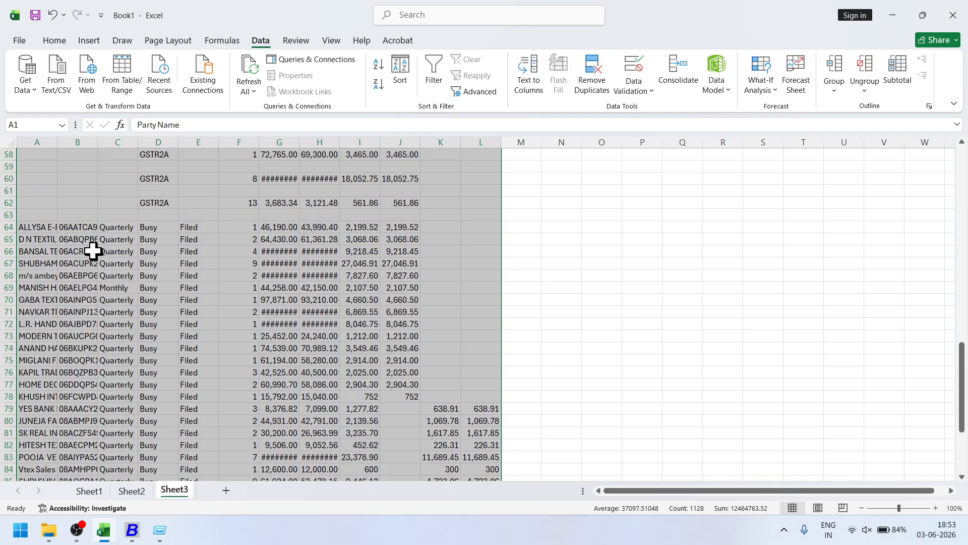
{"action": "left_click_drag", "start_coordinate": [78, 227], "coordinate": [96, 457]}
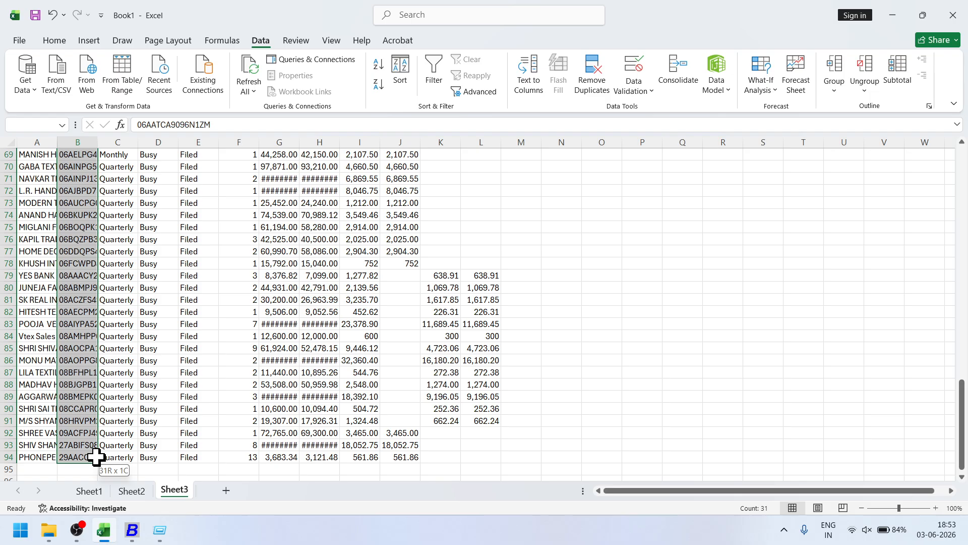
{"action": "key", "text": "ctrl+c"}
Close the report and open Administration > Bulk Updations > Multiple Account Creation By GSTIN.
{"action": "left_click", "coordinate": [138, 529]}
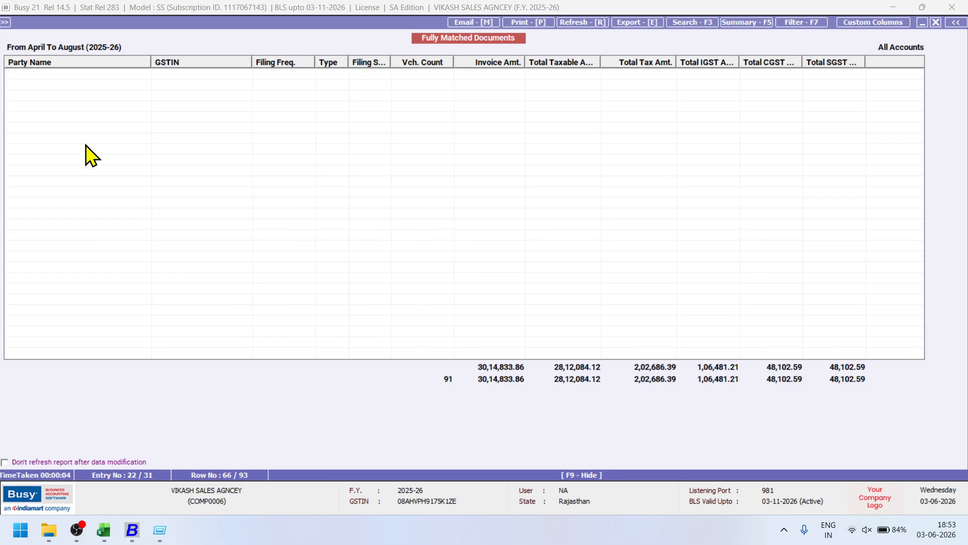
{"action": "key", "text": "Escape"}
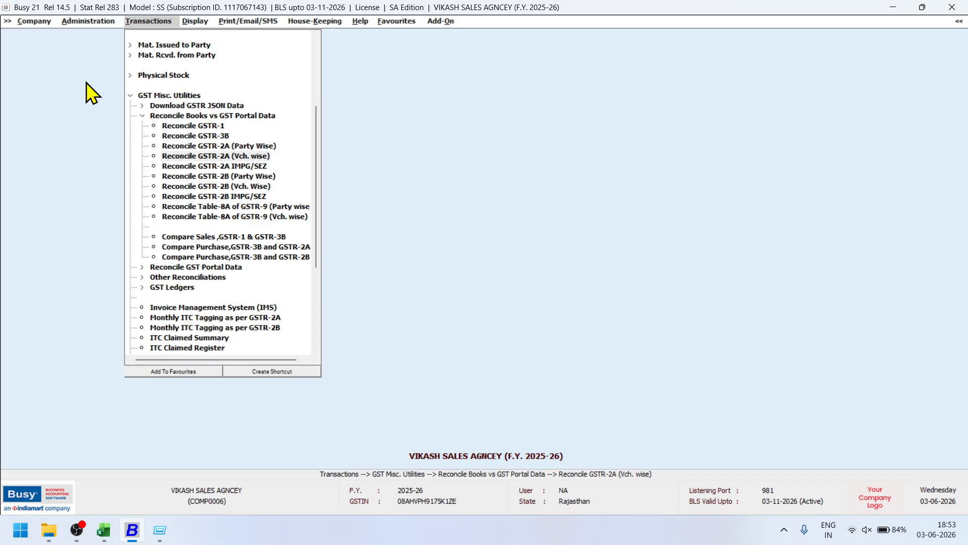
{"action": "left_click", "coordinate": [89, 22]}
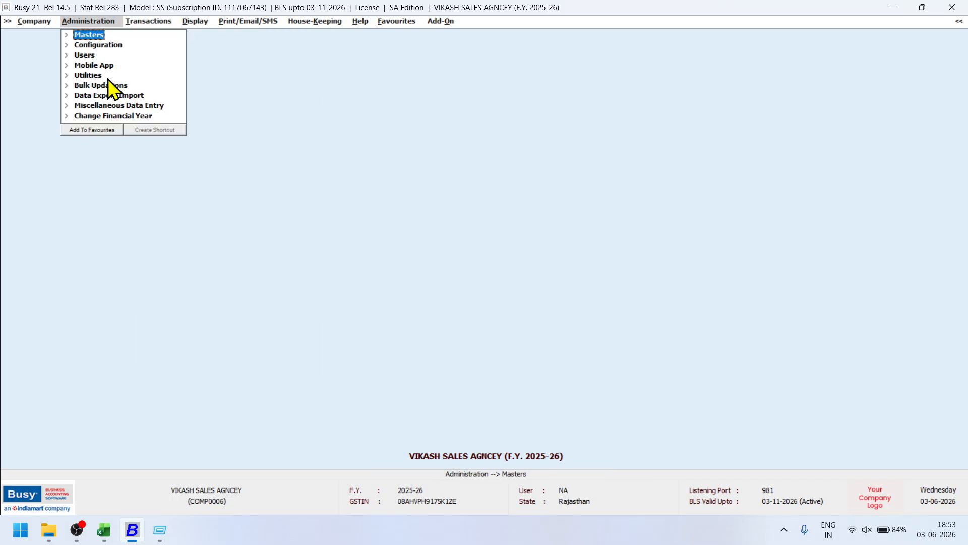
{"action": "left_click", "coordinate": [104, 87]}
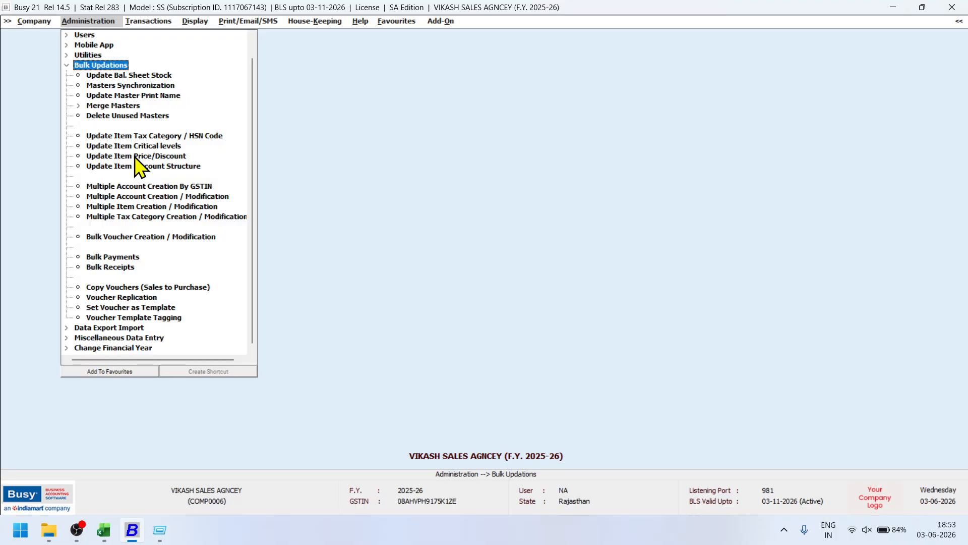
{"action": "left_click", "coordinate": [145, 186]}
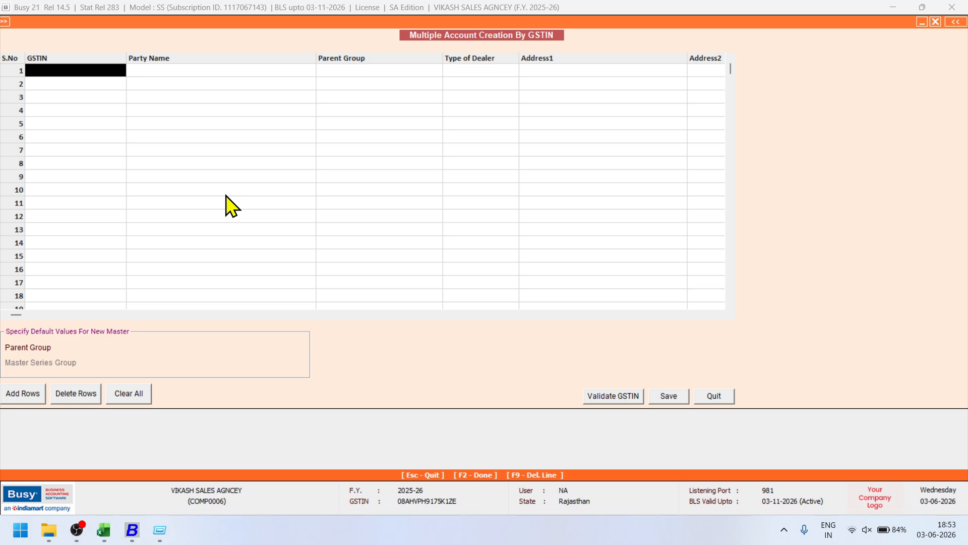
Paste the 31 GSTINs into the grid with parent group Sundry Creditors.
{"action": "key", "text": "ctrl+v"}
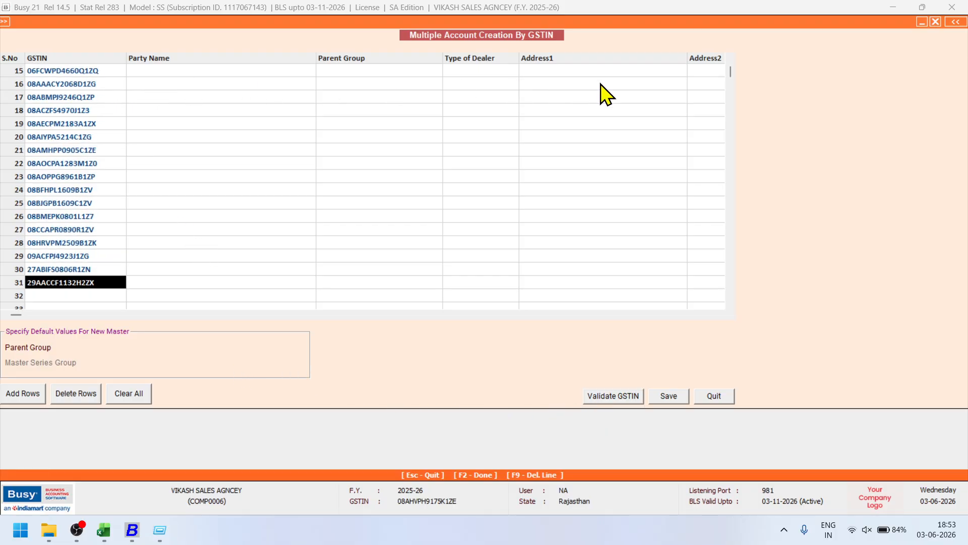
{"action": "left_click", "coordinate": [144, 348]}
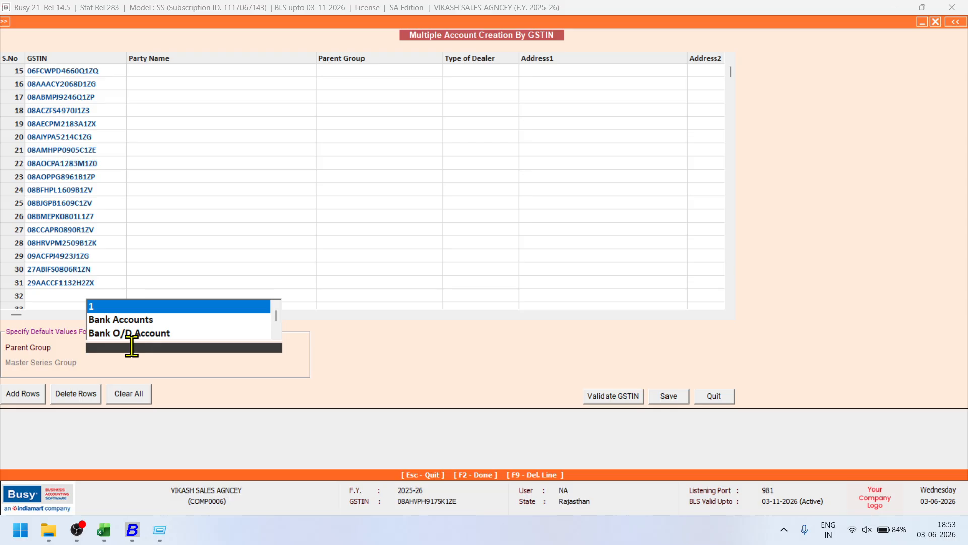
{"action": "type", "text": "sun"}
{"action": "key", "text": "Return"}
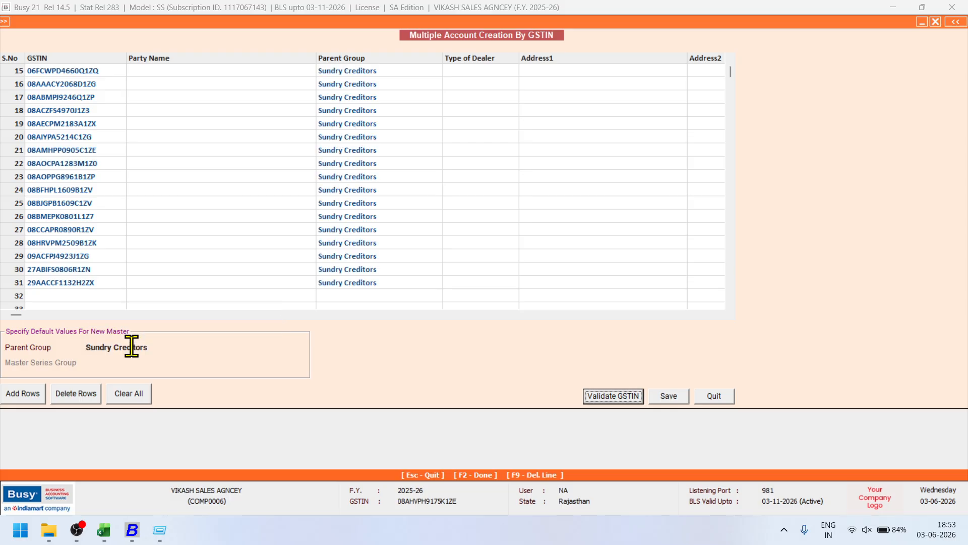
Run Validate GSTIN, abort it partway, and quit the account-creation window.
{"action": "left_click", "coordinate": [603, 398]}
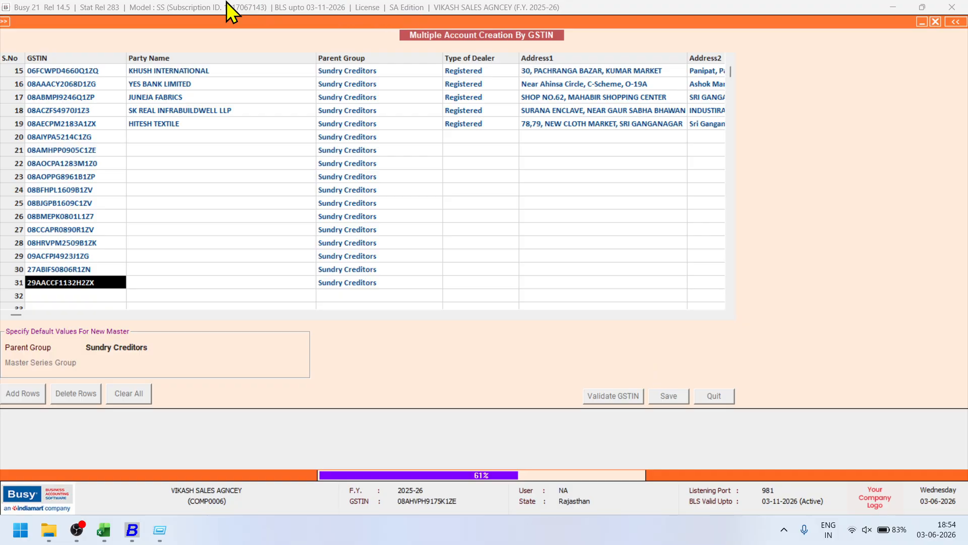
{"action": "key", "text": "Escape"}
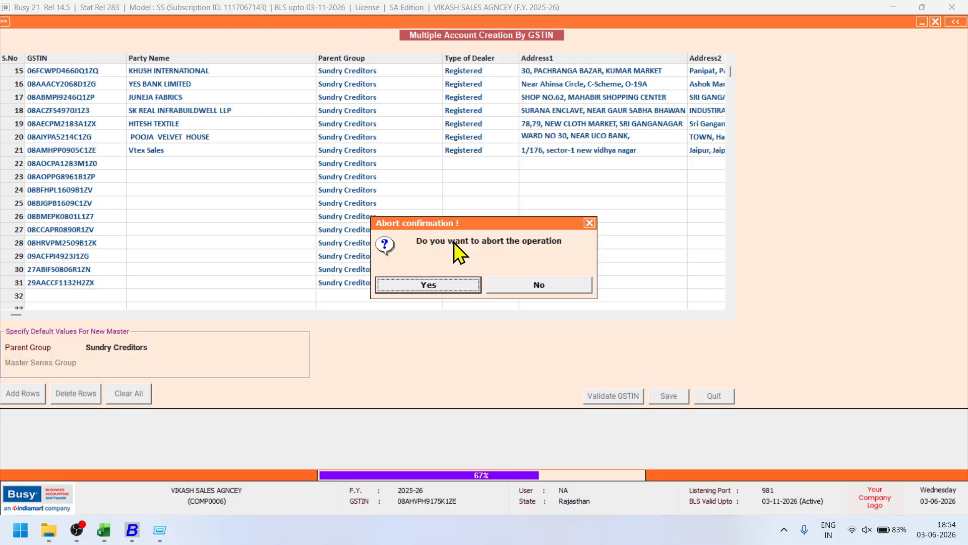
{"action": "left_click", "coordinate": [451, 286]}
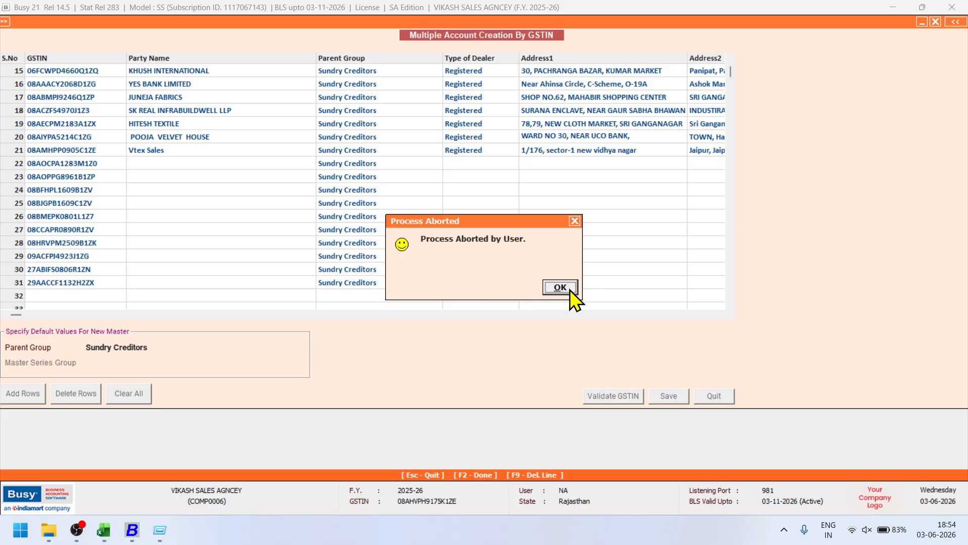
{"action": "left_click", "coordinate": [566, 288]}
{"action": "left_click", "coordinate": [722, 397]}
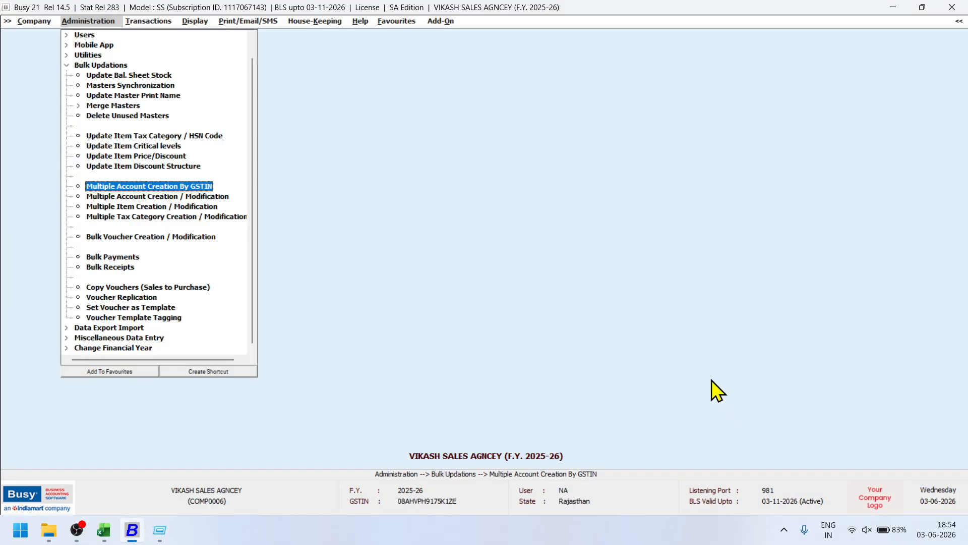
{"action": "key", "text": "Escape"}
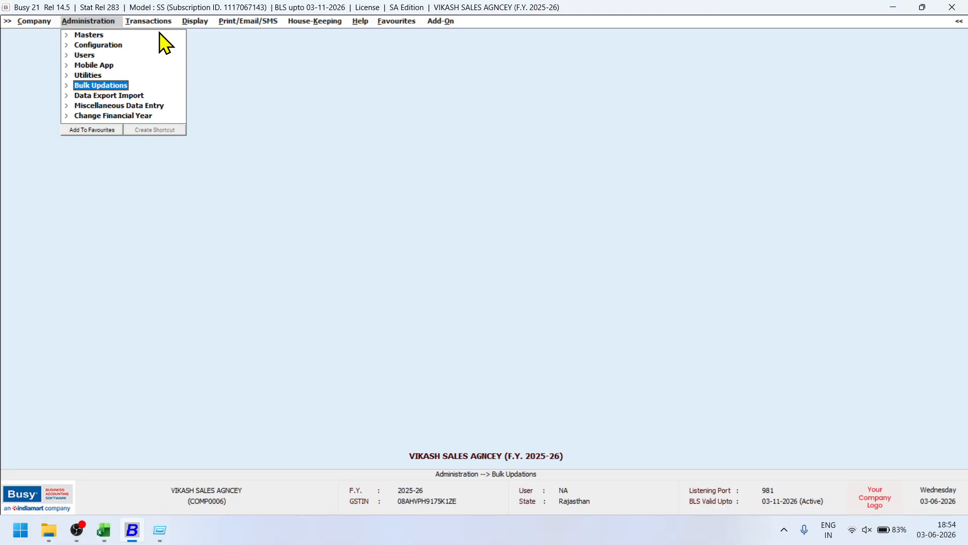
Open the Balance Sheet and drill into Loss for the period to show the Profit & Loss A/c.
{"action": "left_click", "coordinate": [151, 21]}
{"action": "left_click", "coordinate": [196, 22]}
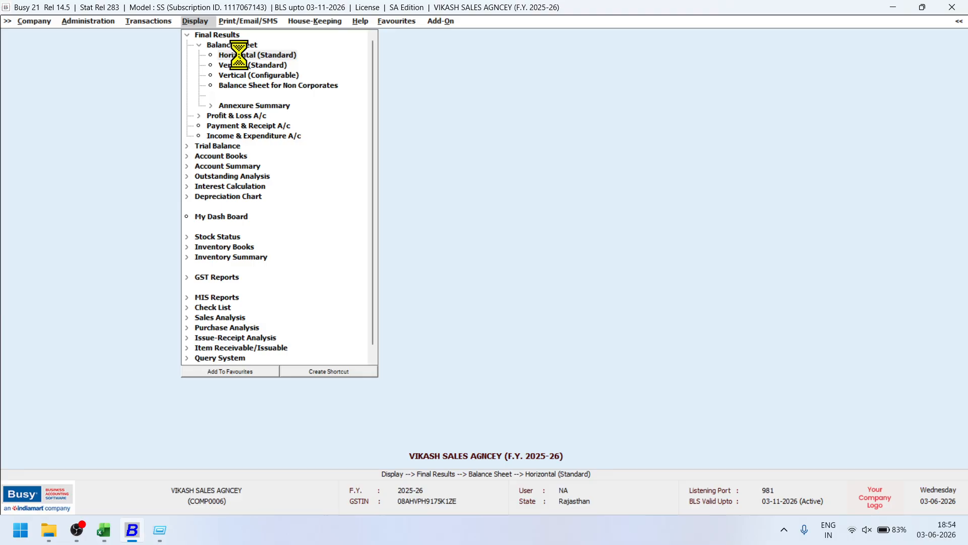
{"action": "left_click", "coordinate": [240, 55]}
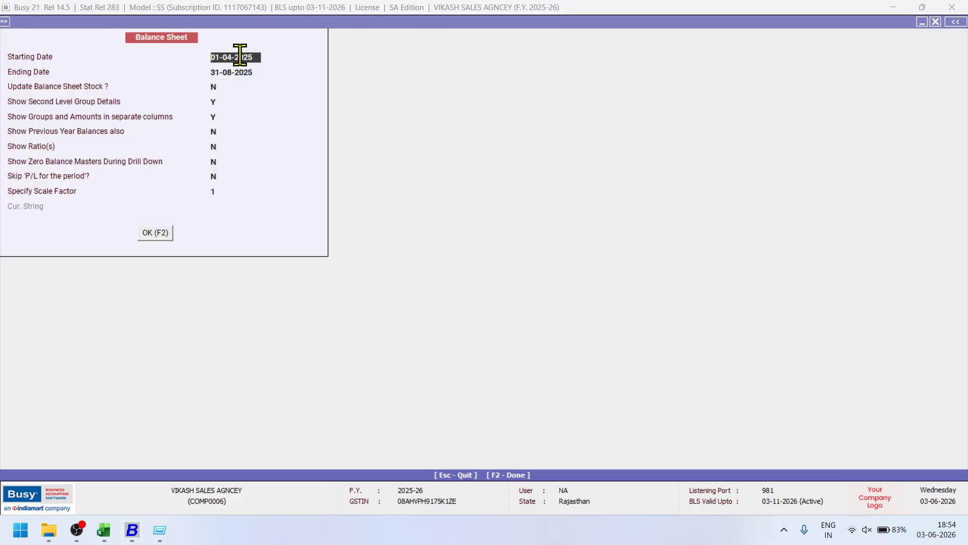
{"action": "key", "text": "F2"}
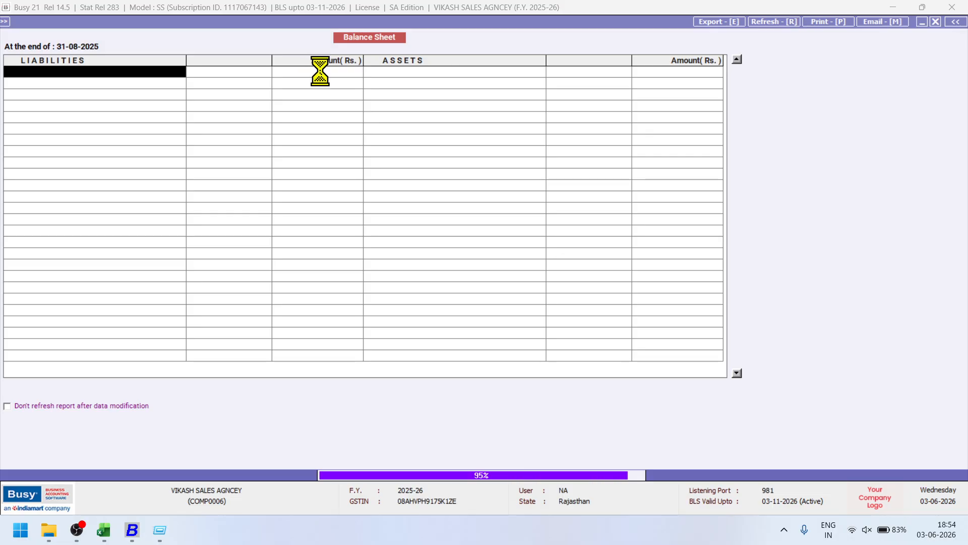
{"action": "left_click", "coordinate": [409, 73]}
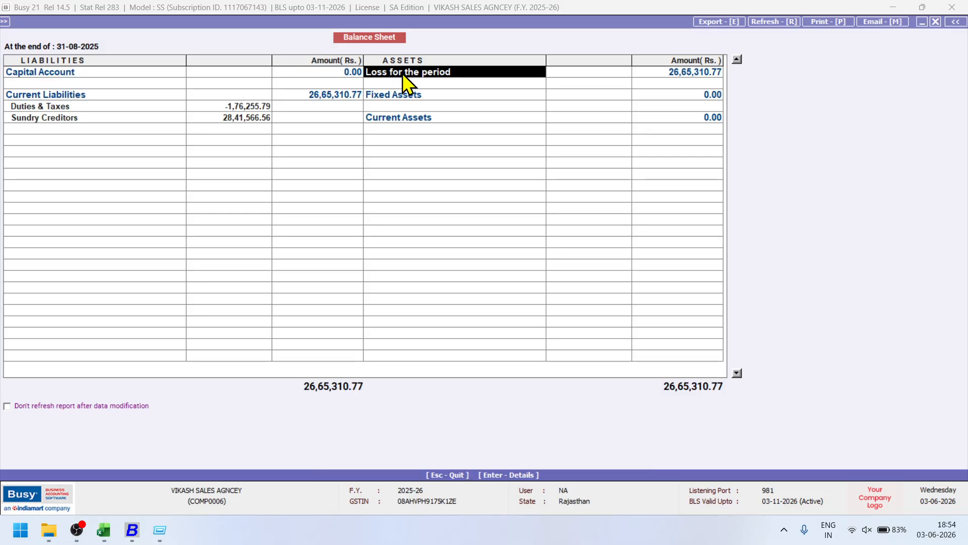
{"action": "double_click", "coordinate": [406, 78]}
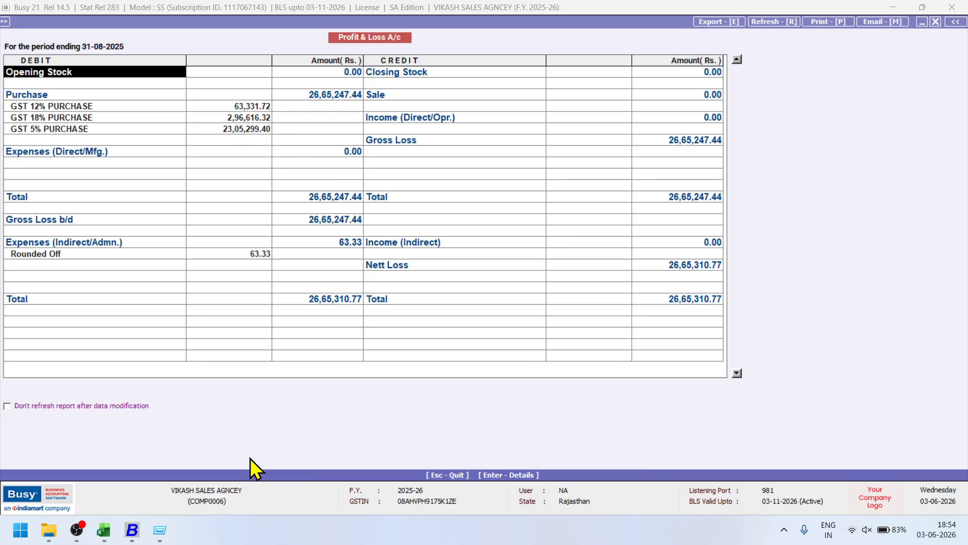
Compare P&L purchases of 26,65,247.44 with the Excel Sheet2 totals, then close both reports.
{"action": "left_click", "coordinate": [104, 530]}
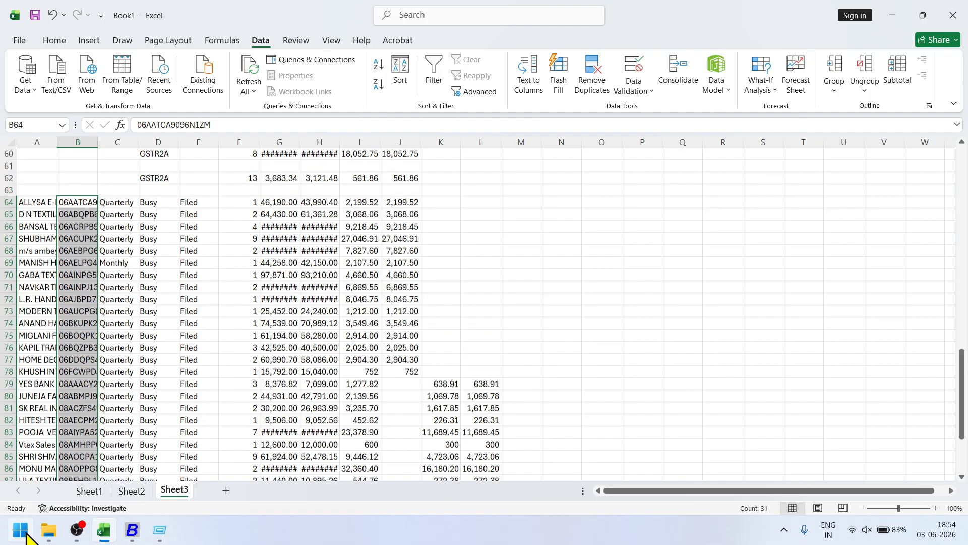
{"action": "left_click", "coordinate": [89, 491]}
{"action": "left_click", "coordinate": [131, 491]}
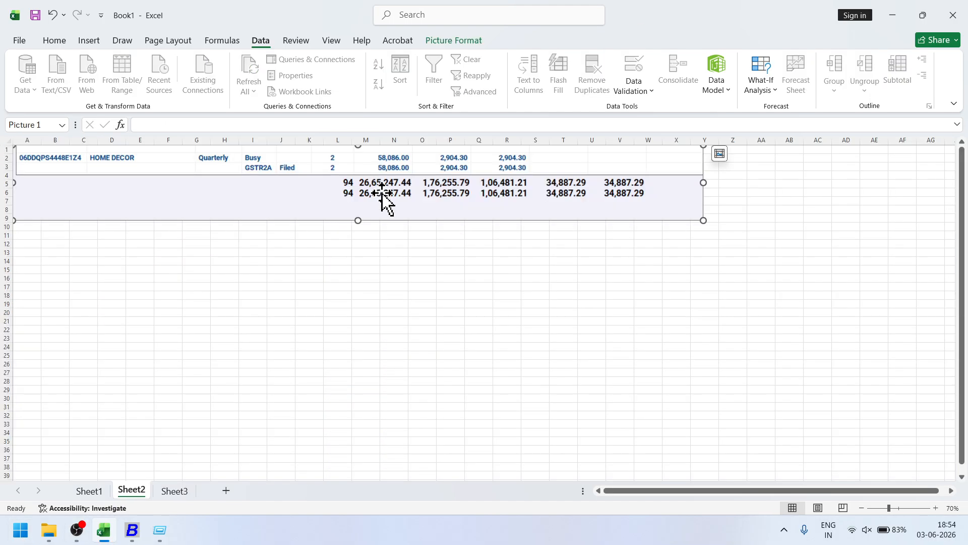
{"action": "left_click", "coordinate": [146, 529]}
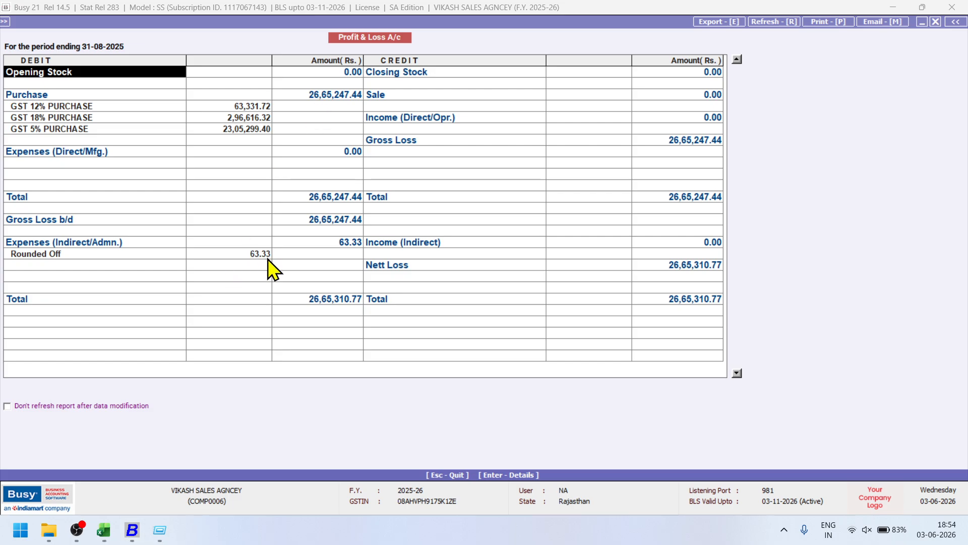
{"action": "key", "text": "alt+Tab"}
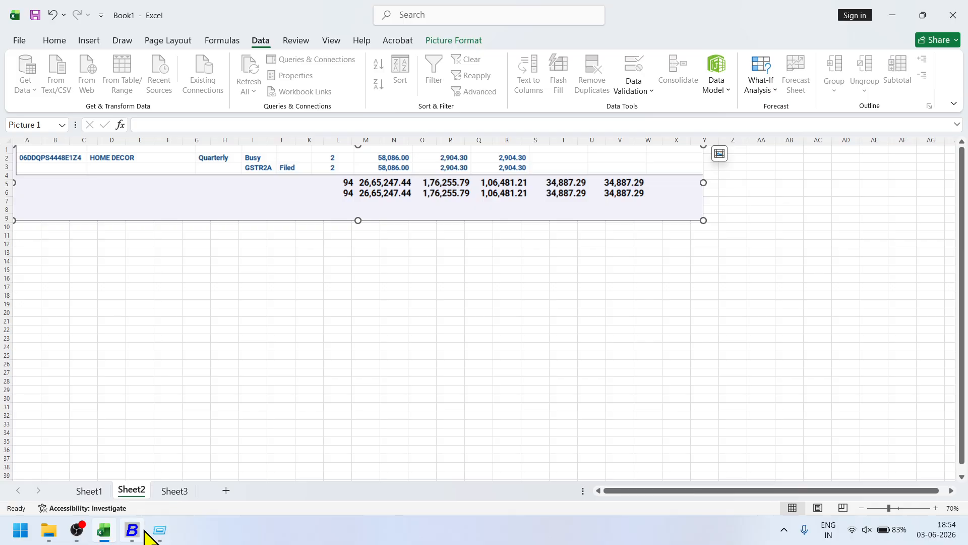
{"action": "left_click", "coordinate": [136, 530]}
{"action": "key", "text": "Escape"}
{"action": "key", "text": "Escape"}
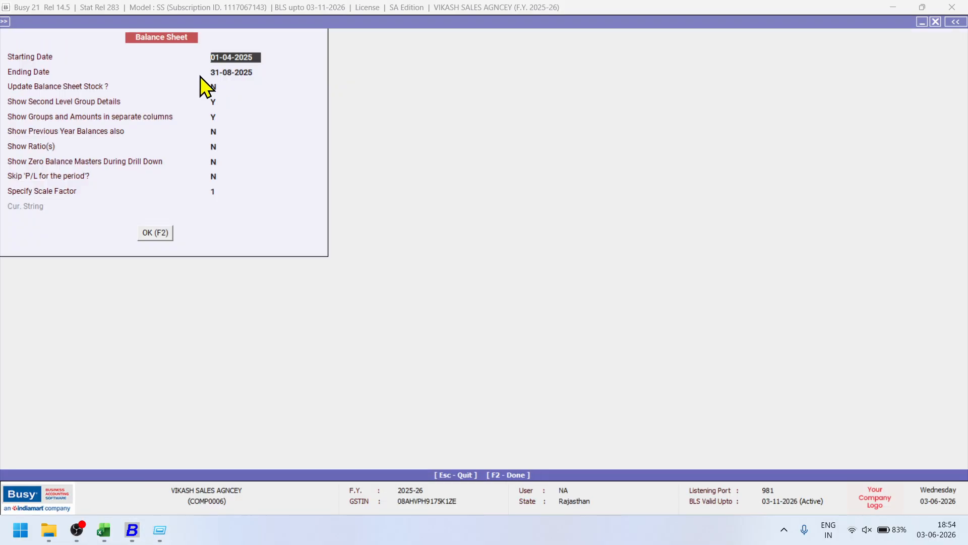
{"action": "key", "text": "Escape"}
{"action": "left_click", "coordinate": [149, 21]}
Run the Purchase Return (Dr. Note) list on screen for all voucher series.
{"action": "scroll", "coordinate": [181, 91], "scroll_direction": "down", "scroll_amount": 3}
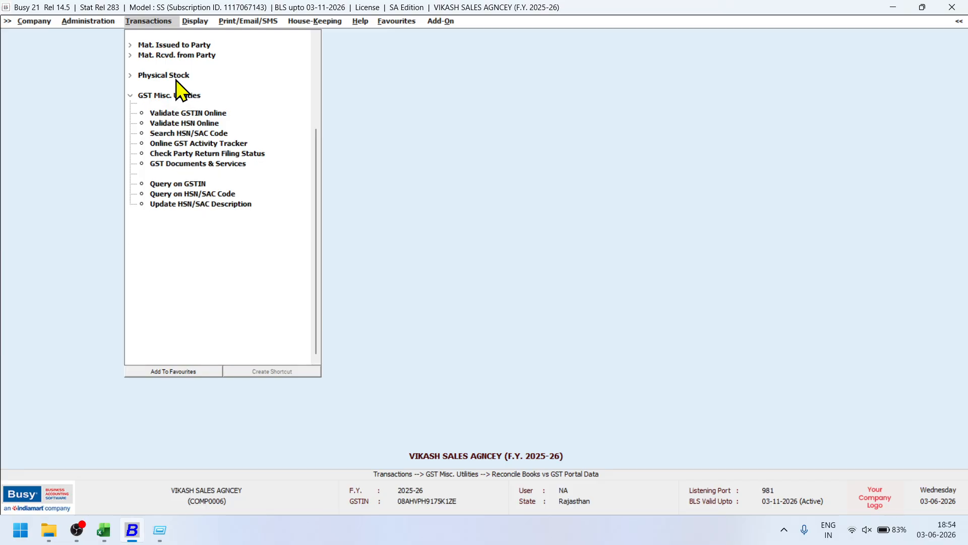
{"action": "key", "text": "Escape"}
{"action": "left_click", "coordinate": [170, 58]}
{"action": "key", "text": "Escape"}
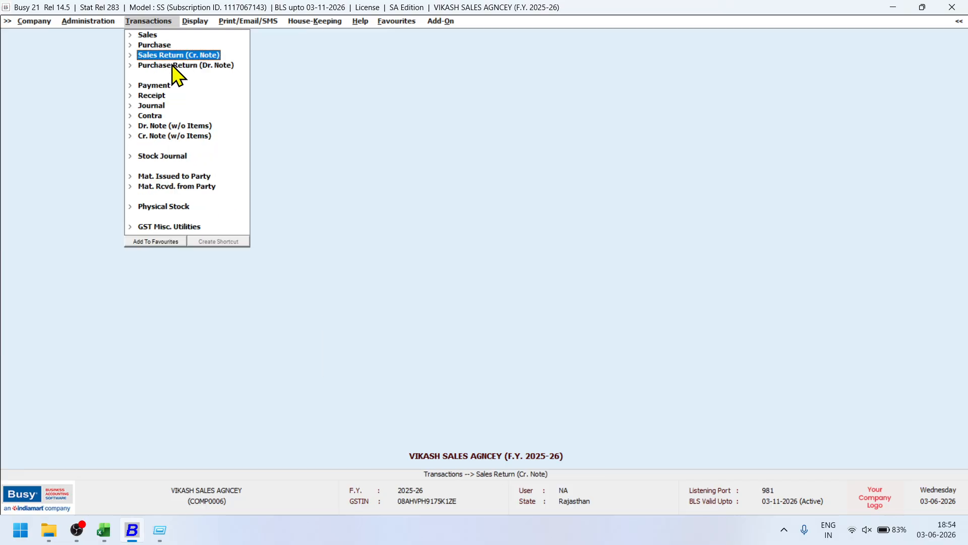
{"action": "left_click", "coordinate": [172, 64]}
{"action": "left_click", "coordinate": [156, 95]}
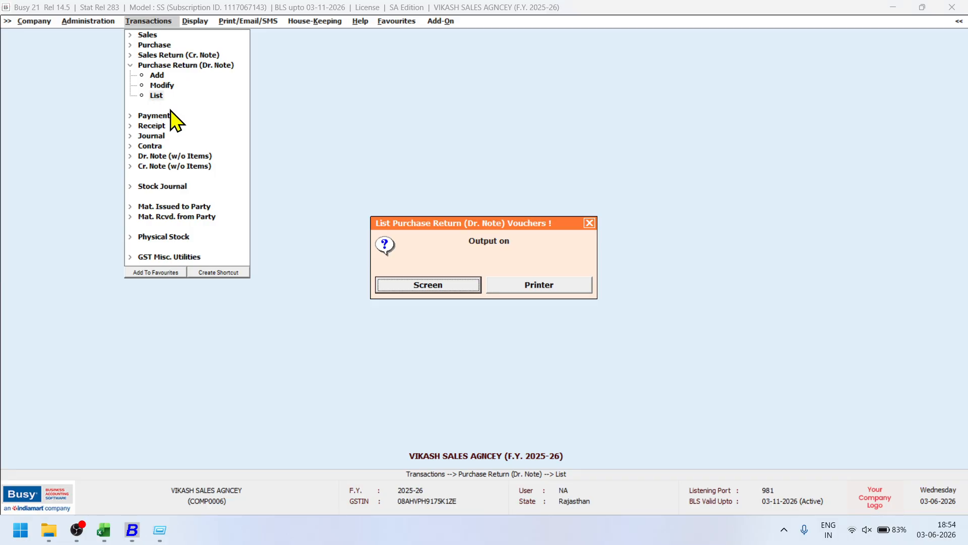
{"action": "key", "text": "Return"}
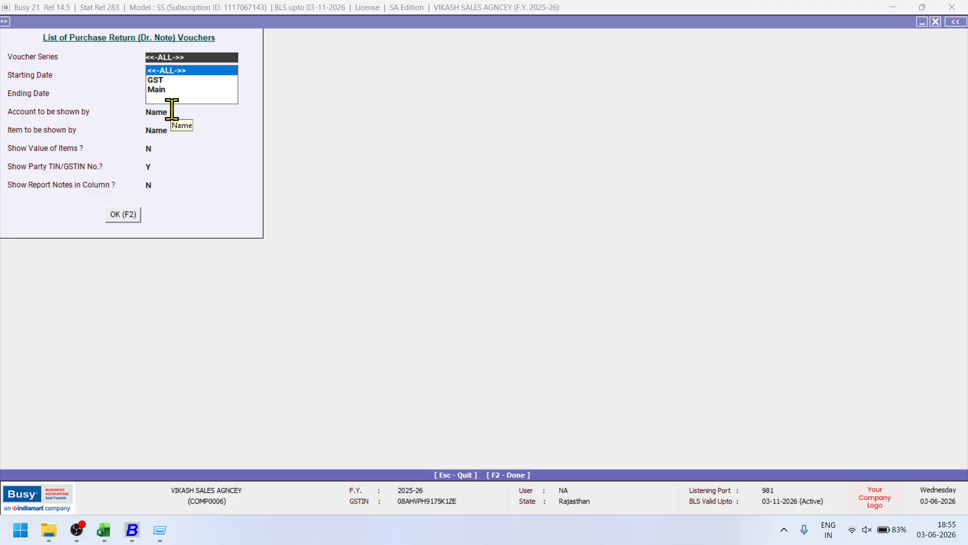
{"action": "key", "text": "F2"}
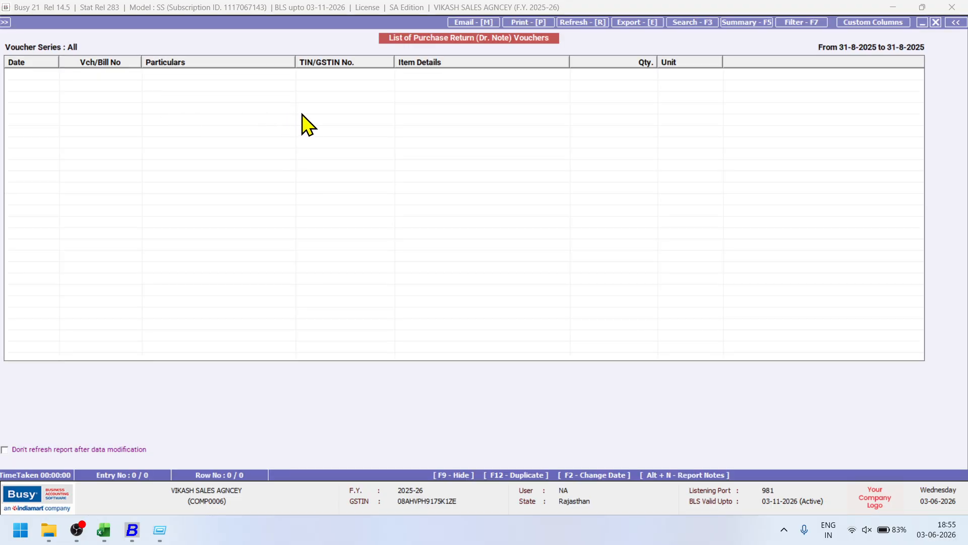
Rerun the list from 01-04-2025 to 31-08-2025 and review the 23,224.00 note SLRT/25-26/1.
{"action": "key", "text": "Escape"}
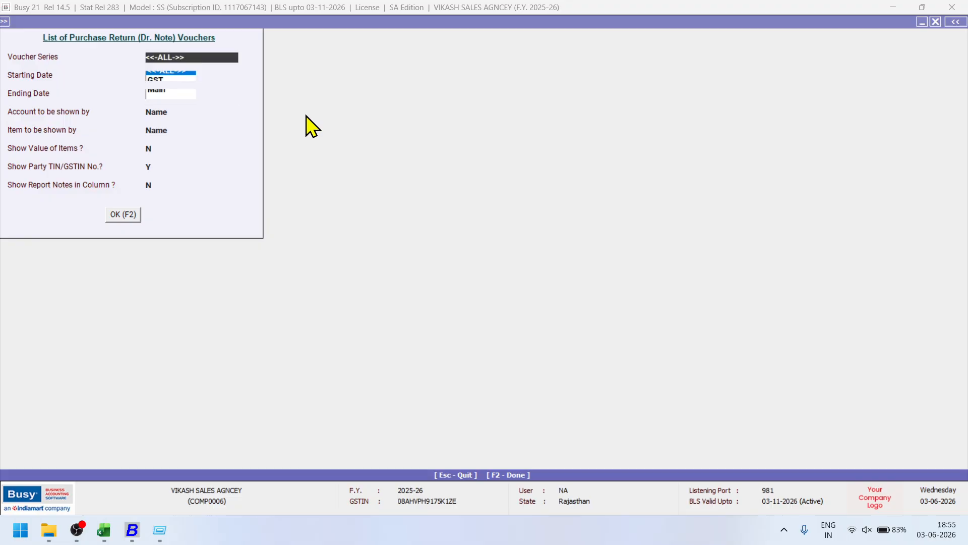
{"action": "key", "text": "Return"}
{"action": "type", "text": "1.4"}
{"action": "key", "text": "Return"}
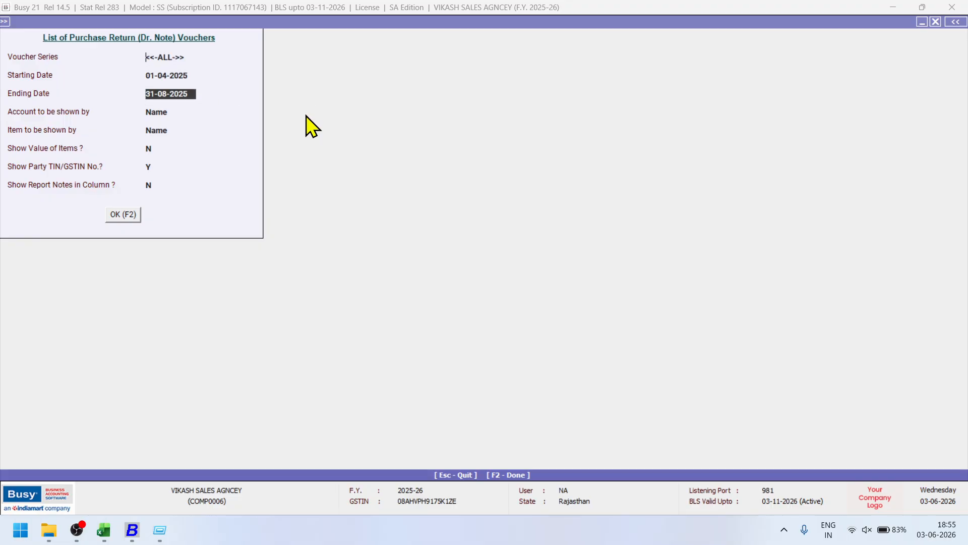
{"action": "key", "text": "F2"}
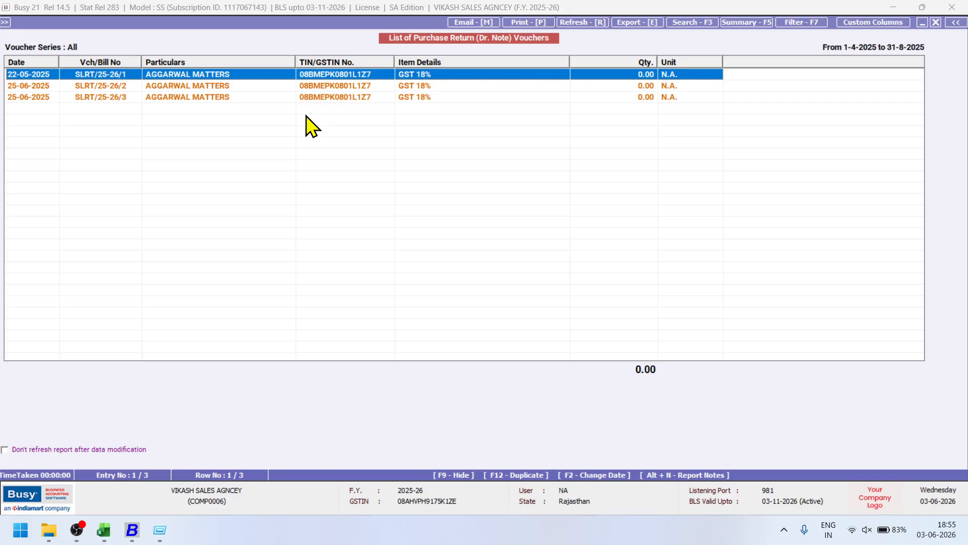
{"action": "key", "text": "Return"}
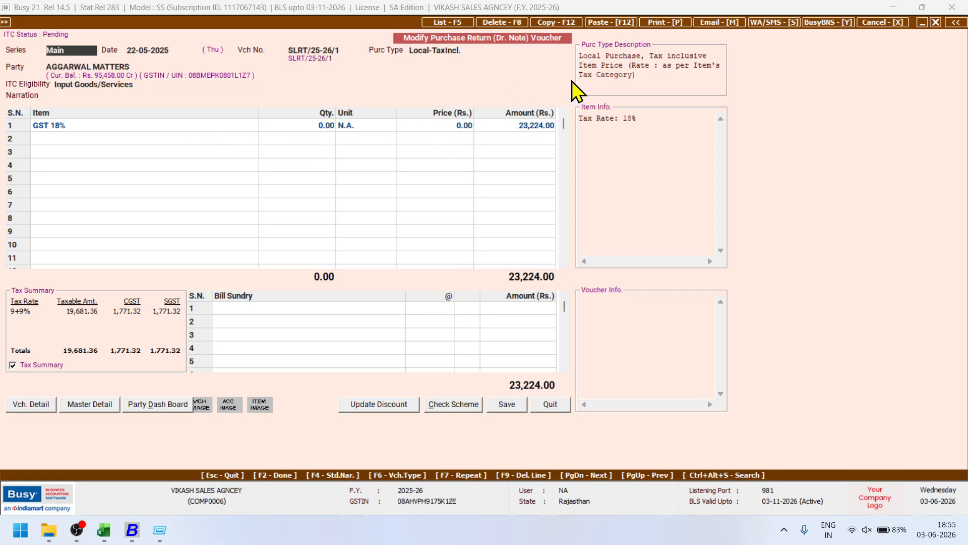
{"action": "key", "text": "Escape"}
{"action": "key", "text": "Escape"}
{"action": "key", "text": "Escape"}
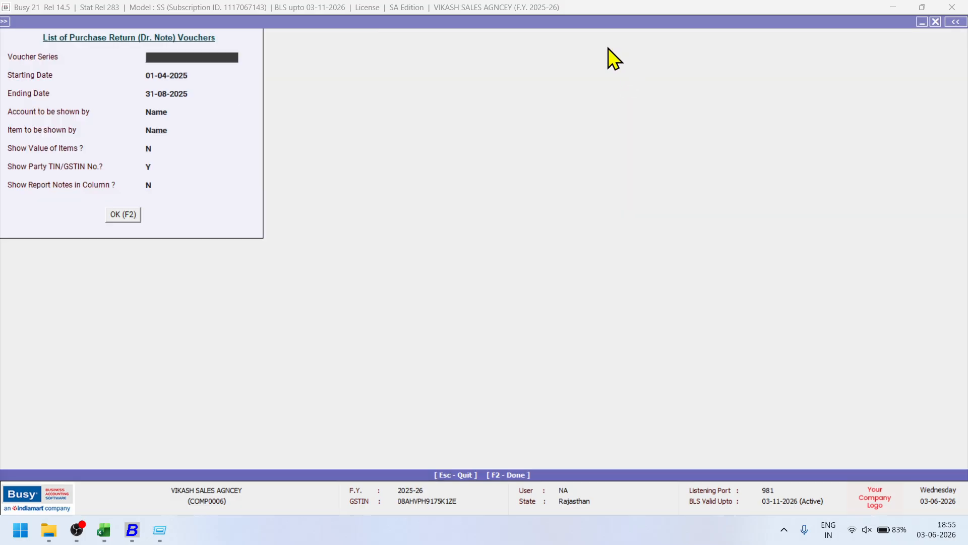
{"action": "key", "text": "Escape"}
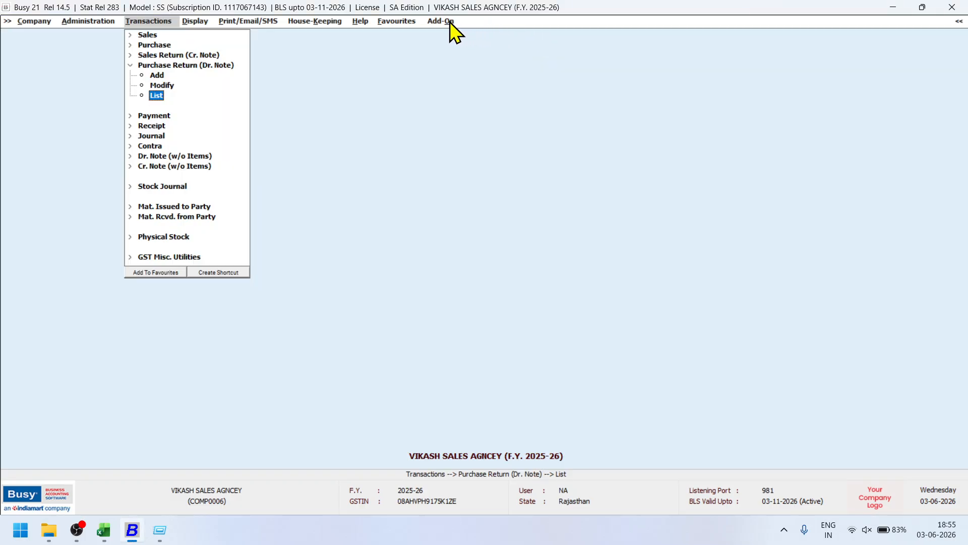
List purchase vouchers and open the 28-04-2025 POOJA VELVET HOUSE purchase.
{"action": "key", "text": "Escape"}
{"action": "left_click", "coordinate": [155, 45]}
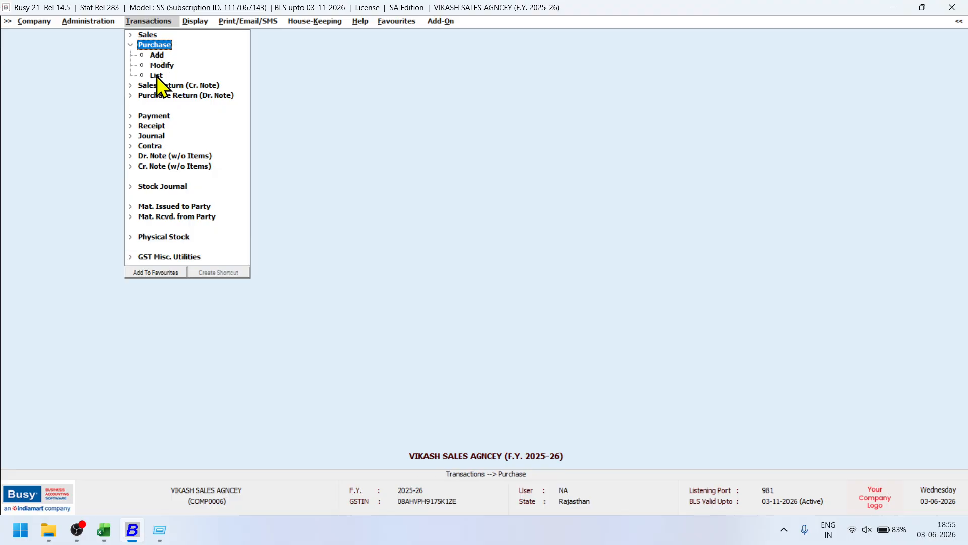
{"action": "left_click", "coordinate": [157, 75]}
{"action": "key", "text": "Return"}
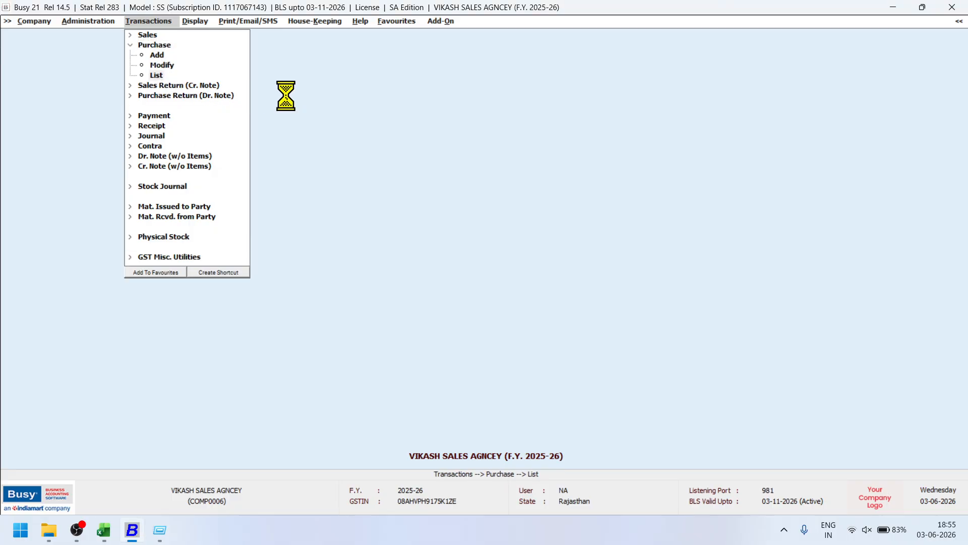
{"action": "key", "text": "F2"}
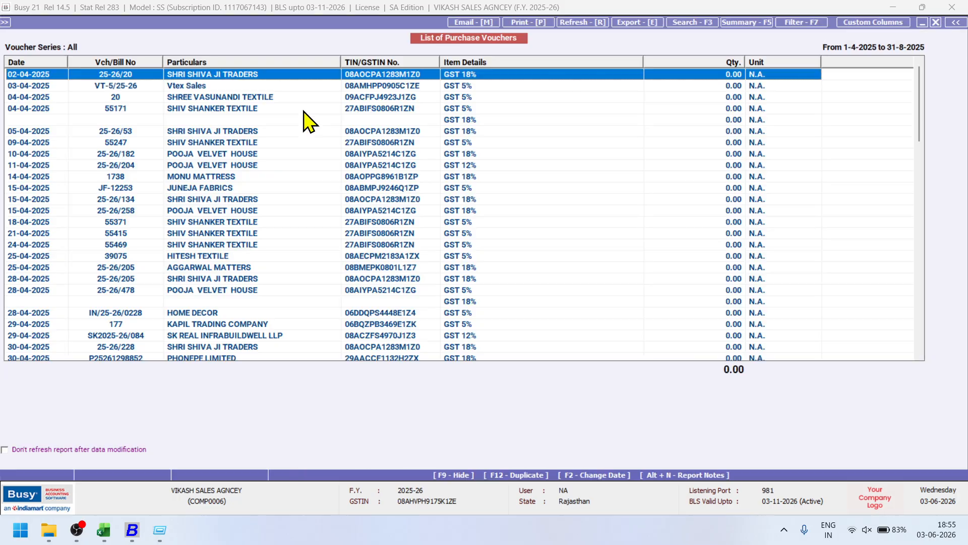
{"action": "left_click", "coordinate": [286, 146]}
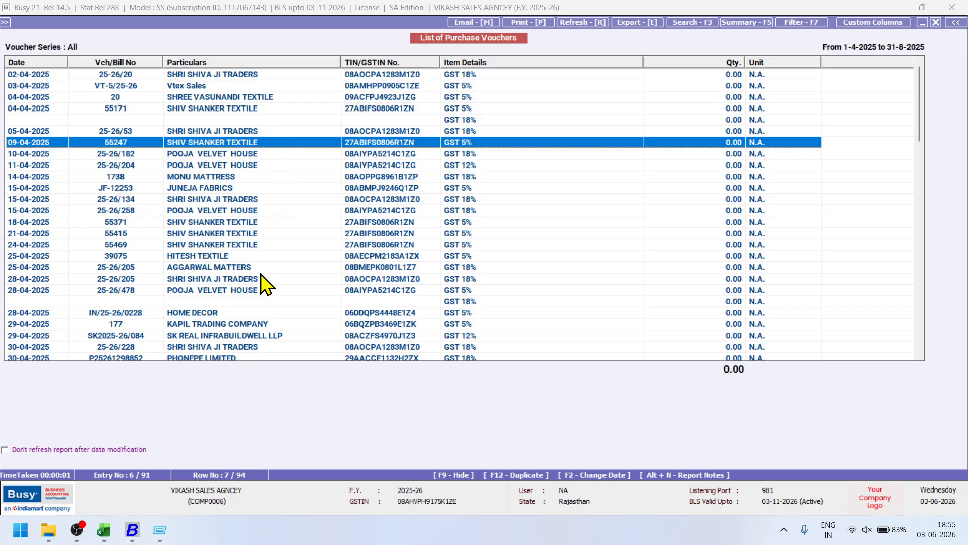
{"action": "left_click", "coordinate": [265, 290]}
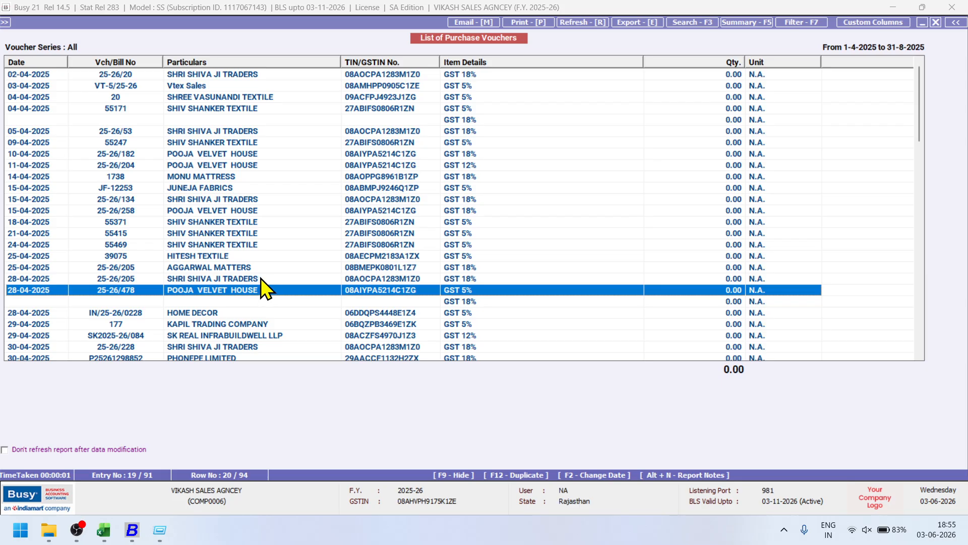
{"action": "double_click", "coordinate": [265, 279]}
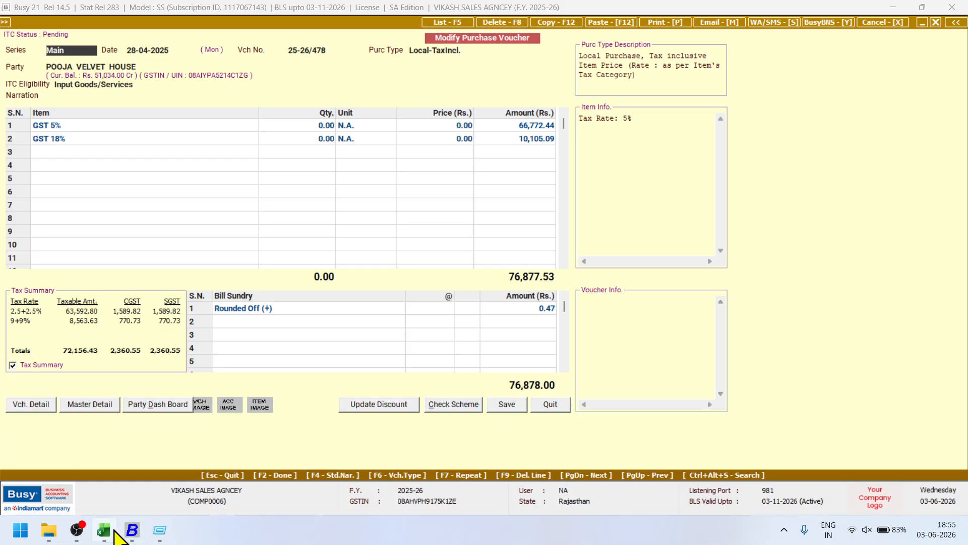
Check the 76,878.00 voucher 25-26/478 against Excel, then close it without listing.
{"action": "mouse_move", "coordinate": [103, 529]}
{"action": "left_click", "coordinate": [129, 500]}
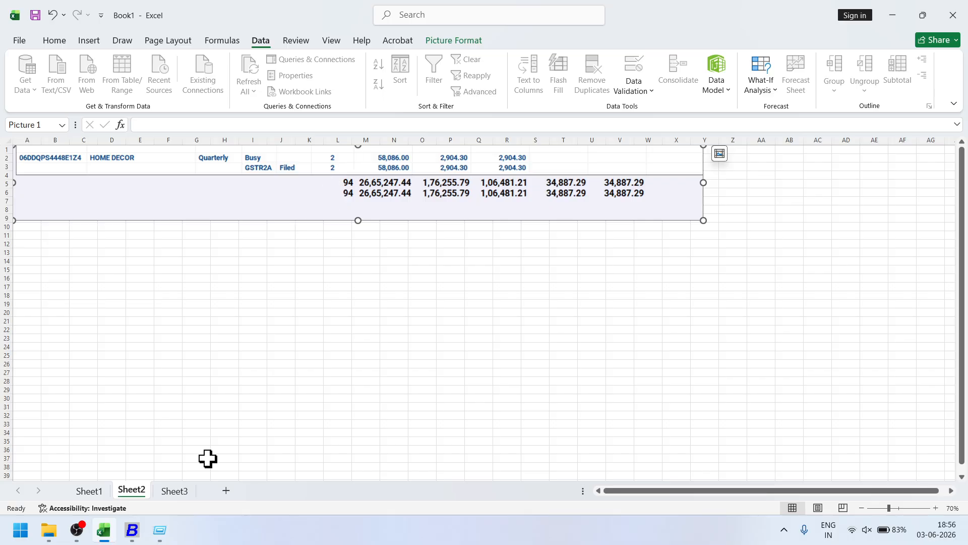
{"action": "left_click", "coordinate": [133, 531]}
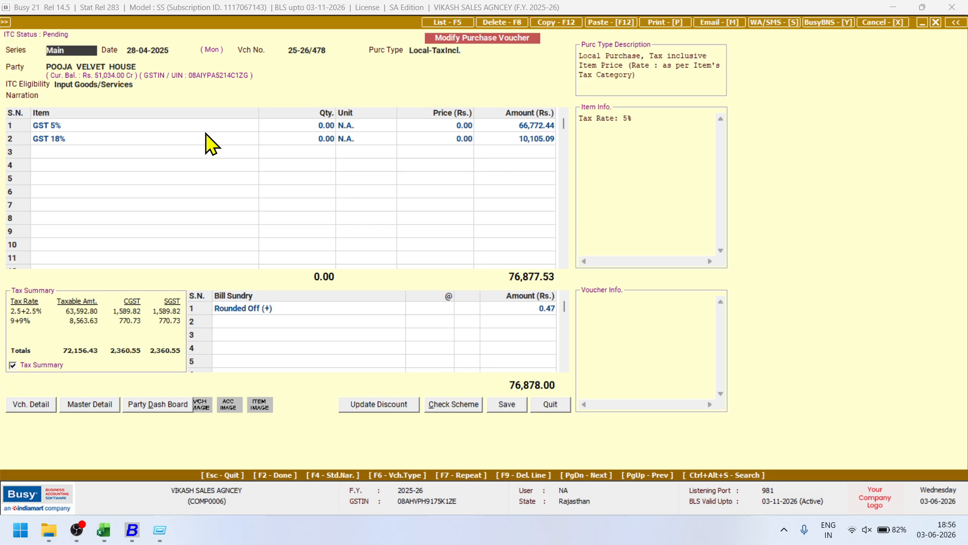
{"action": "key", "text": "F5"}
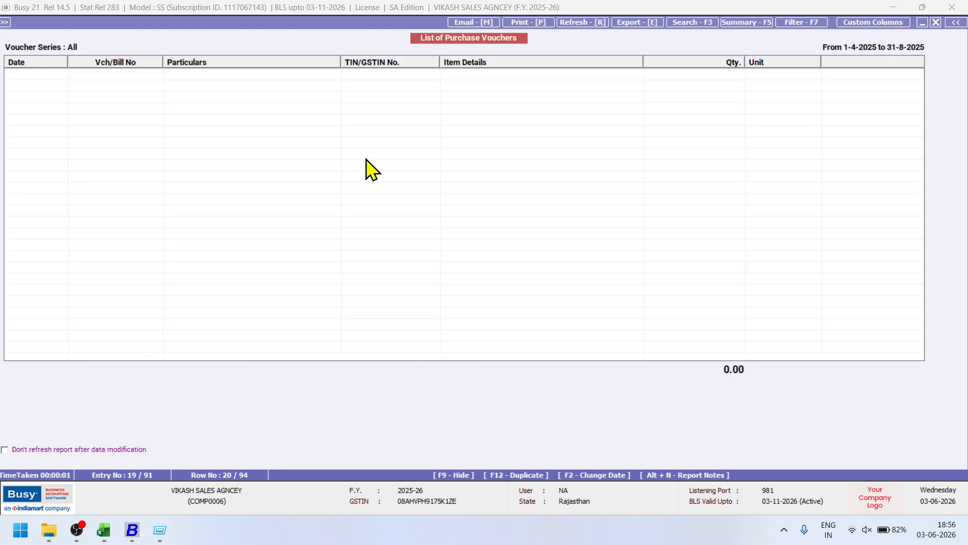
{"action": "key", "text": "Escape"}
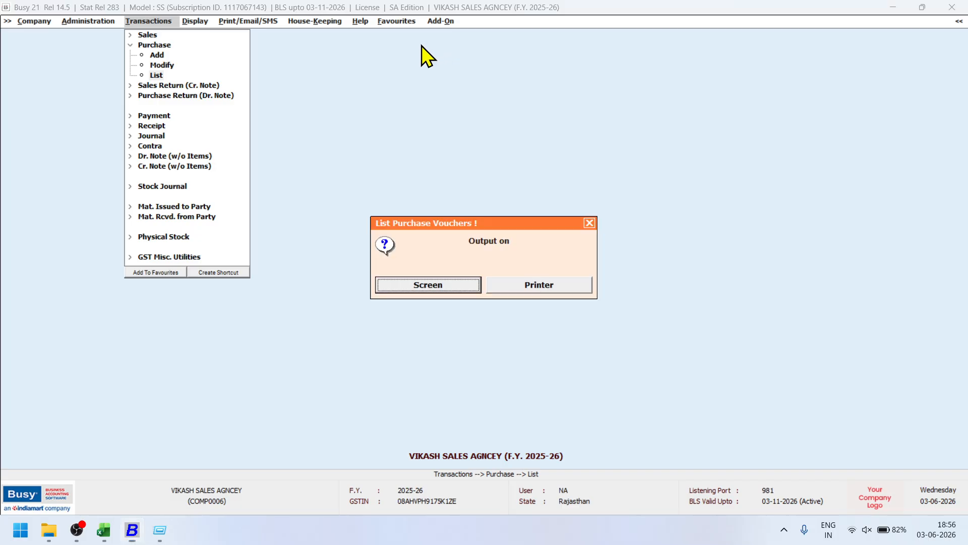
{"action": "key", "text": "Escape"}
Launch the AI Purchase Bill Auto-Import add-on and try Select Files and Import to Busy with no invoices.
{"action": "left_click", "coordinate": [443, 23]}
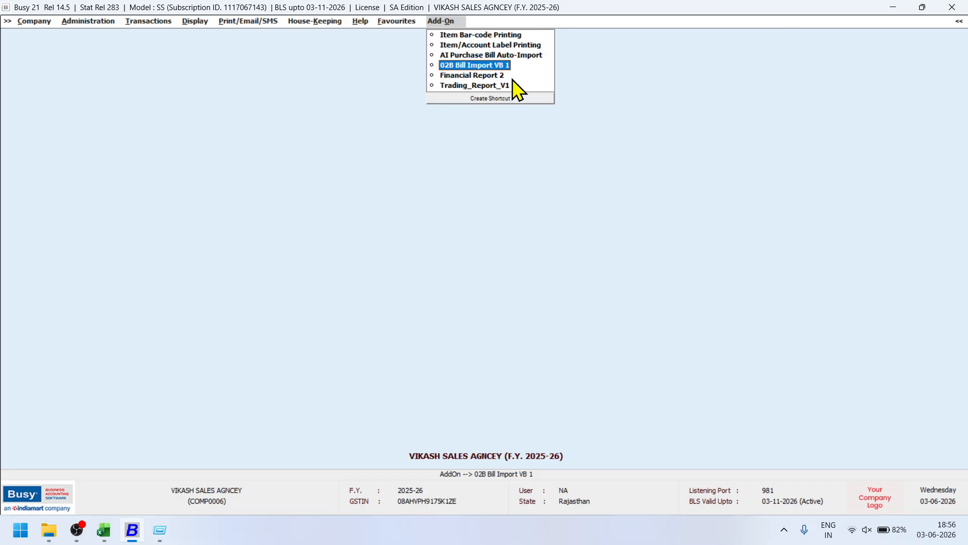
{"action": "left_click", "coordinate": [502, 55]}
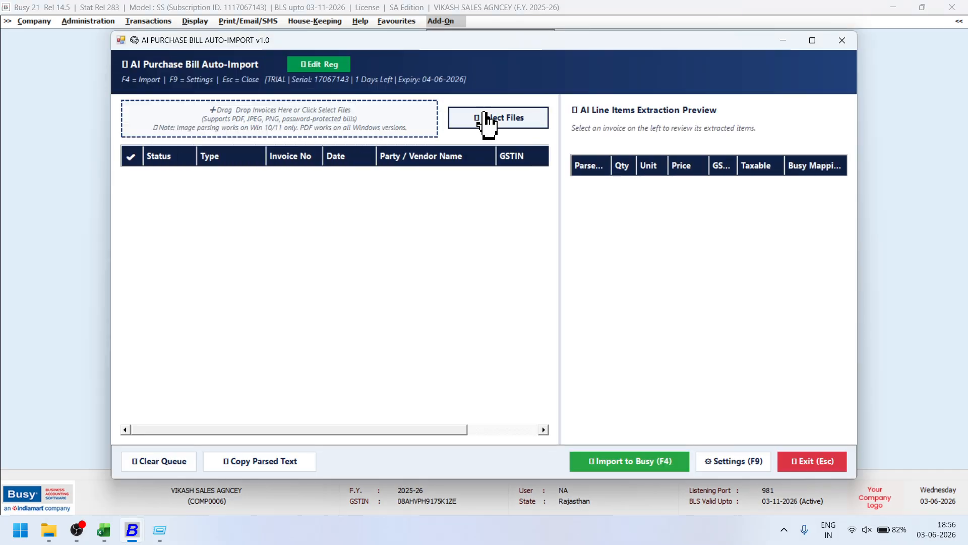
{"action": "left_click", "coordinate": [485, 120]}
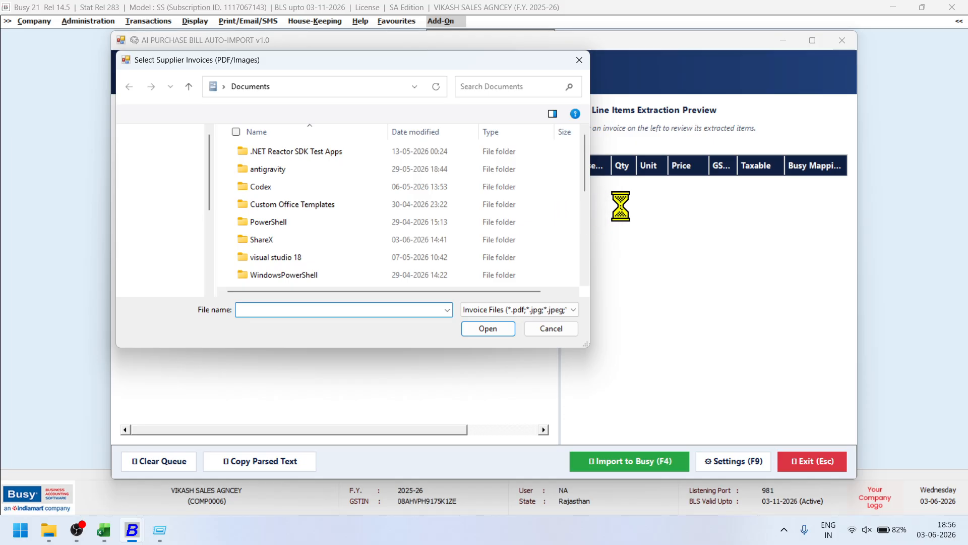
{"action": "left_click", "coordinate": [552, 321]}
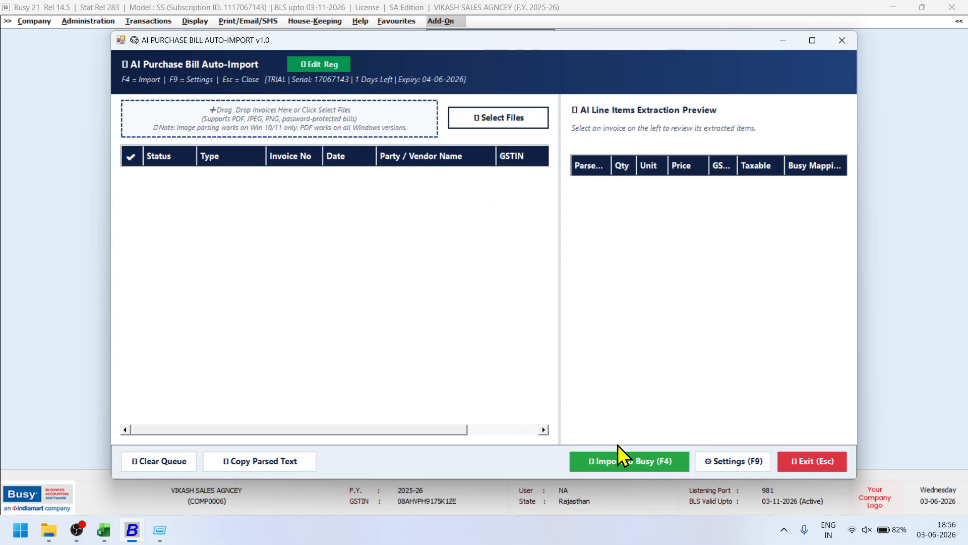
{"action": "left_click", "coordinate": [627, 463]}
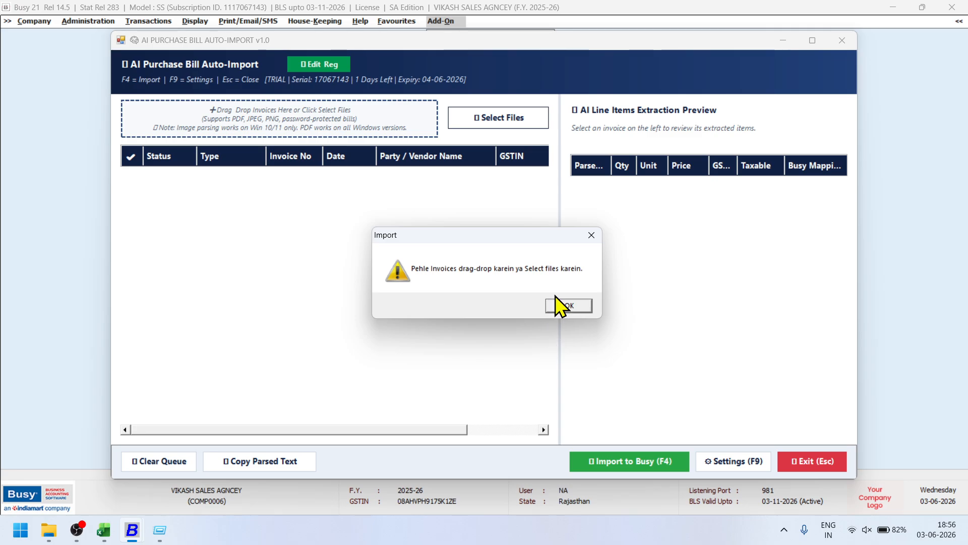
{"action": "left_click", "coordinate": [583, 306]}
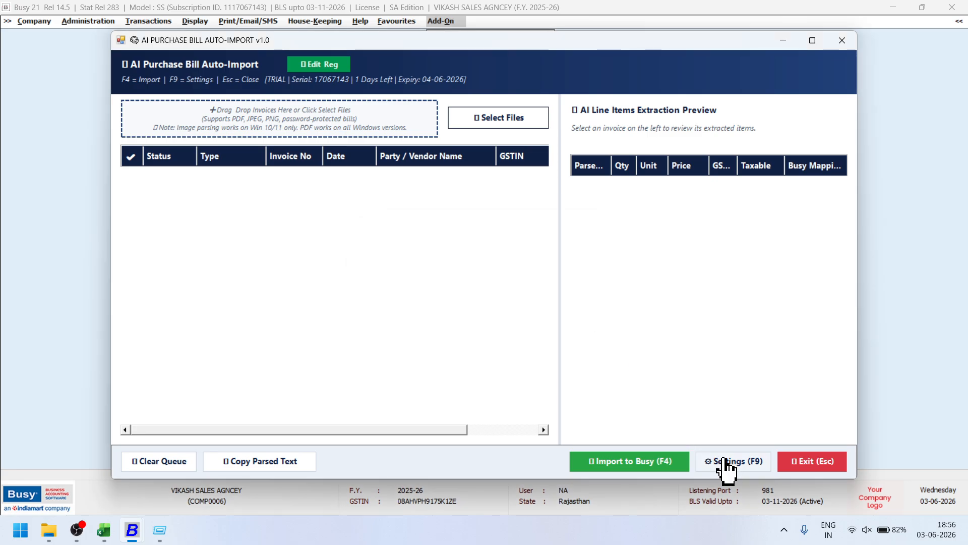
Review the importer settings without saving, then exit the add-on.
{"action": "key", "text": "F9"}
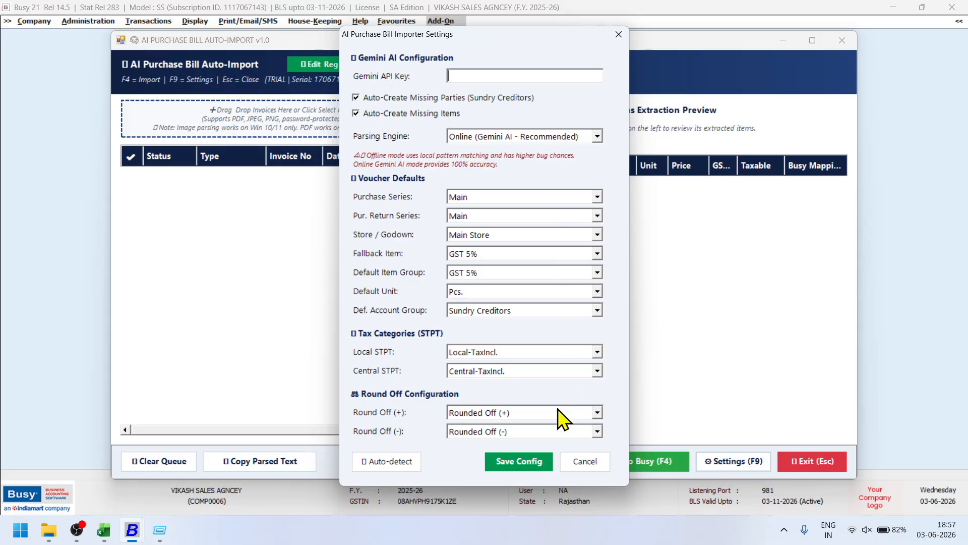
{"action": "left_click", "coordinate": [587, 461]}
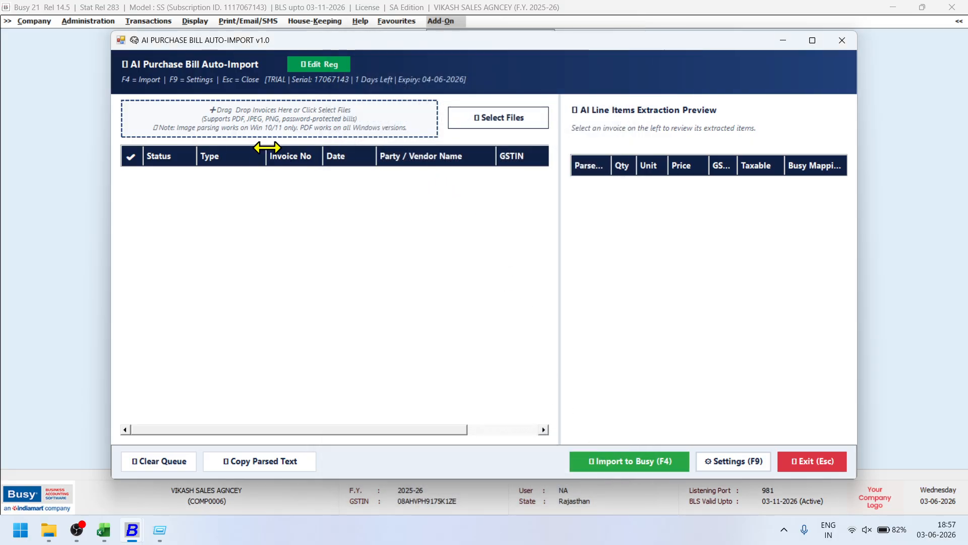
{"action": "left_click", "coordinate": [820, 463]}
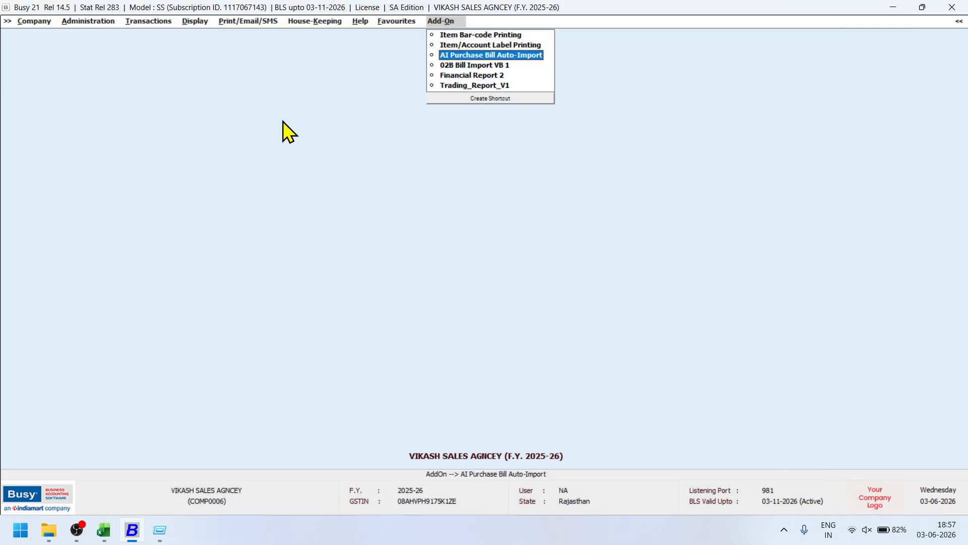
Close the AI Purchase Bill importer and launch the 02B Bill Import VB 1 add-on.
{"action": "left_click", "coordinate": [506, 56]}
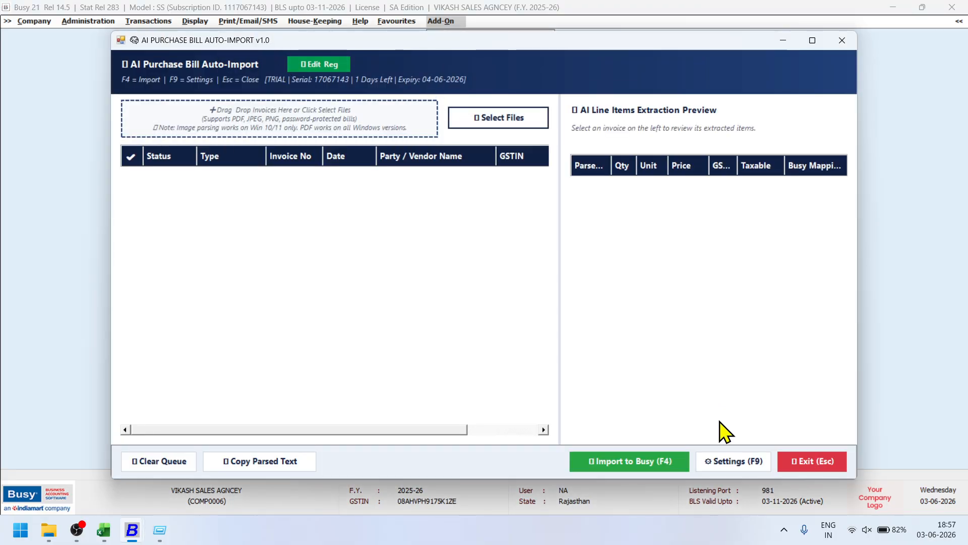
{"action": "left_click", "coordinate": [800, 460]}
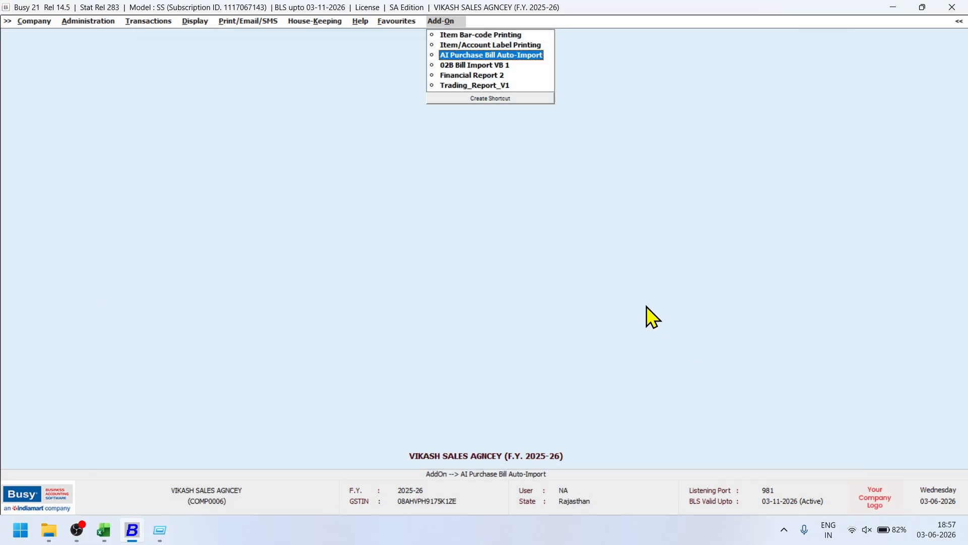
{"action": "left_click", "coordinate": [503, 66]}
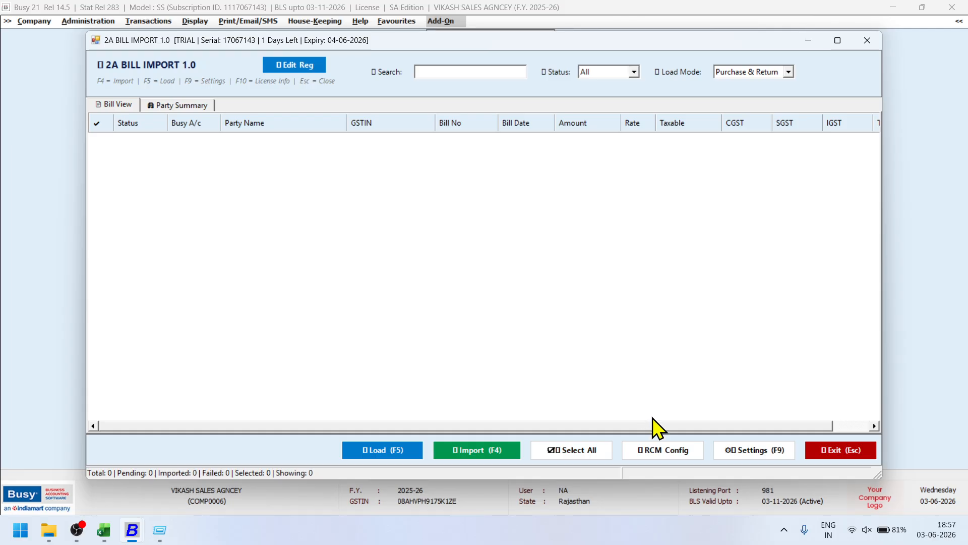
Set Load Mode to RCM Bills and load the 7 DELHI RAJASTHAN TRANSPORT bills at 5%.
{"action": "left_click", "coordinate": [732, 71]}
{"action": "left_click", "coordinate": [735, 92]}
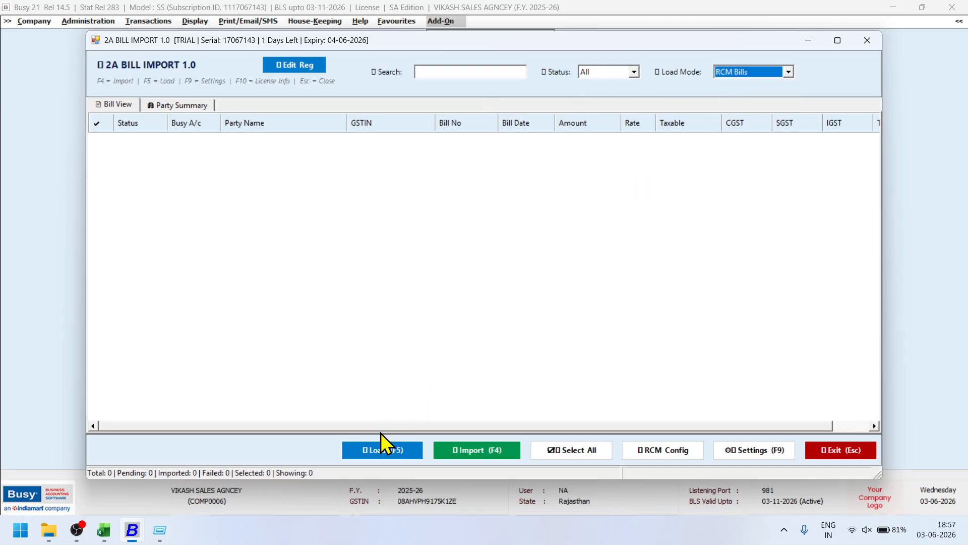
{"action": "left_click", "coordinate": [380, 447]}
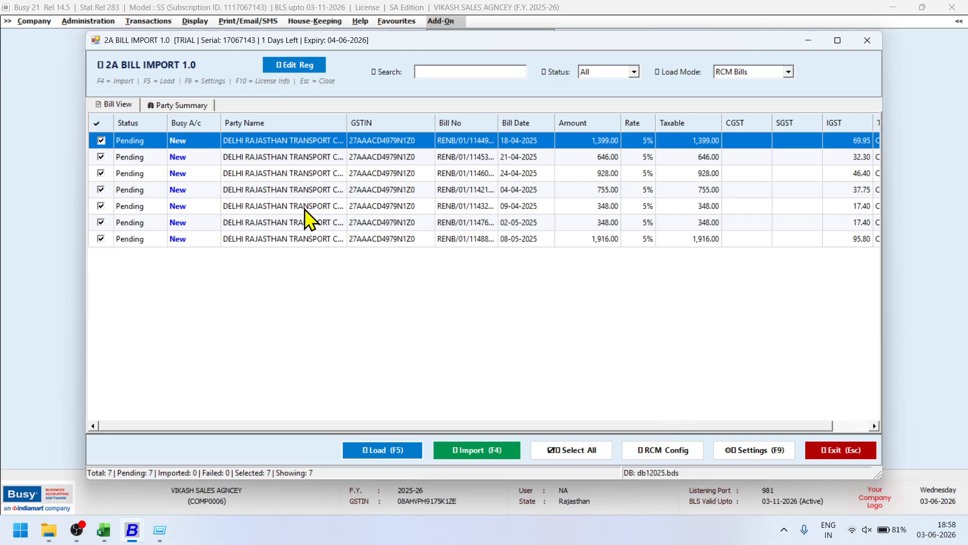
In RCM Config, pick TRANSPORT EXP as the Transport A/c.
{"action": "left_click", "coordinate": [659, 446]}
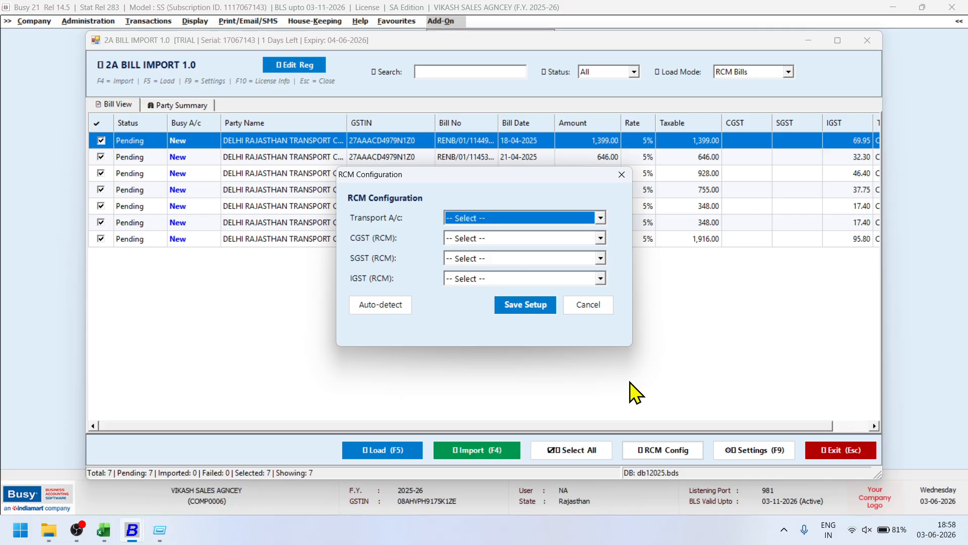
{"action": "left_click", "coordinate": [494, 220]}
{"action": "key", "text": "End"}
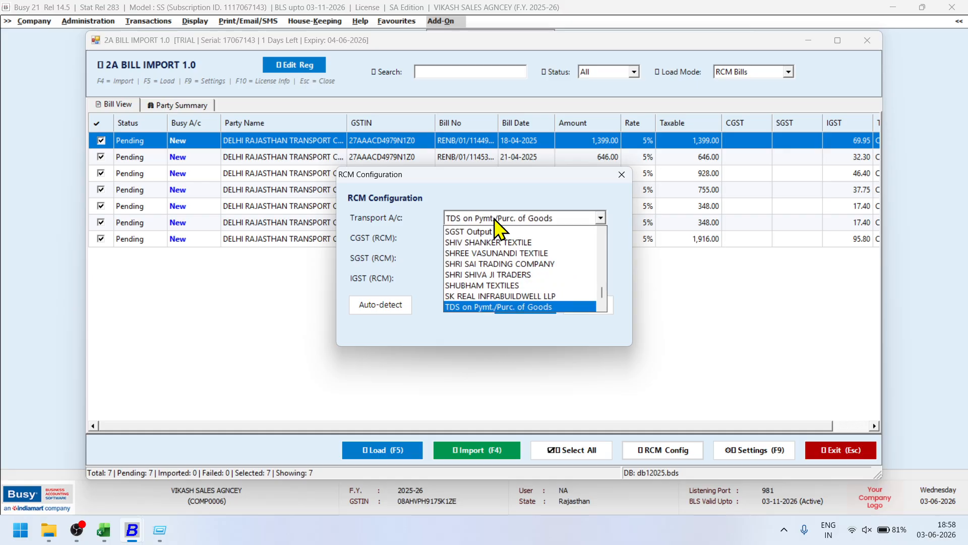
{"action": "scroll", "coordinate": [494, 220], "scroll_direction": "down", "scroll_amount": 1}
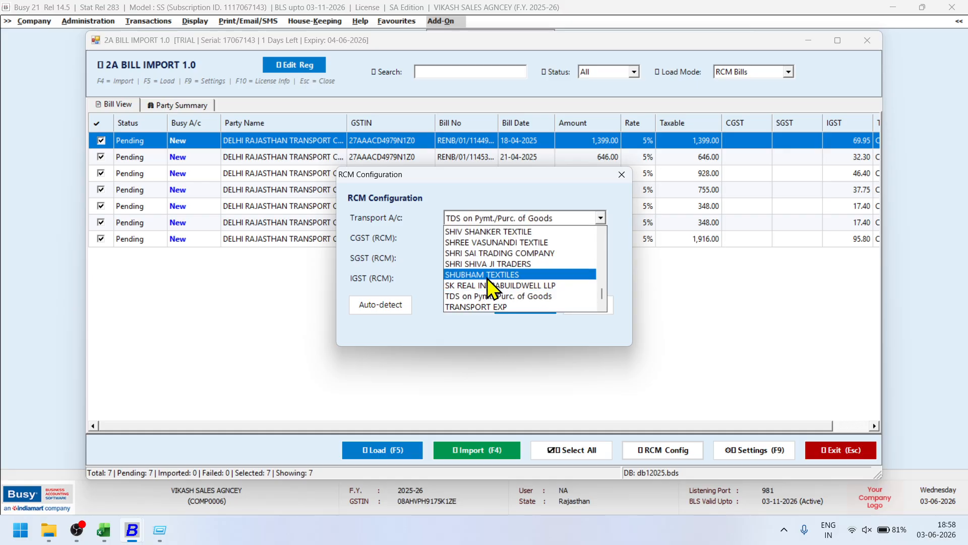
{"action": "left_click", "coordinate": [491, 305]}
Browse the CGST (RCM) ledgers, then cancel the RCM setup unsaved and exit 2A Bill Import.
{"action": "left_click", "coordinate": [487, 238]}
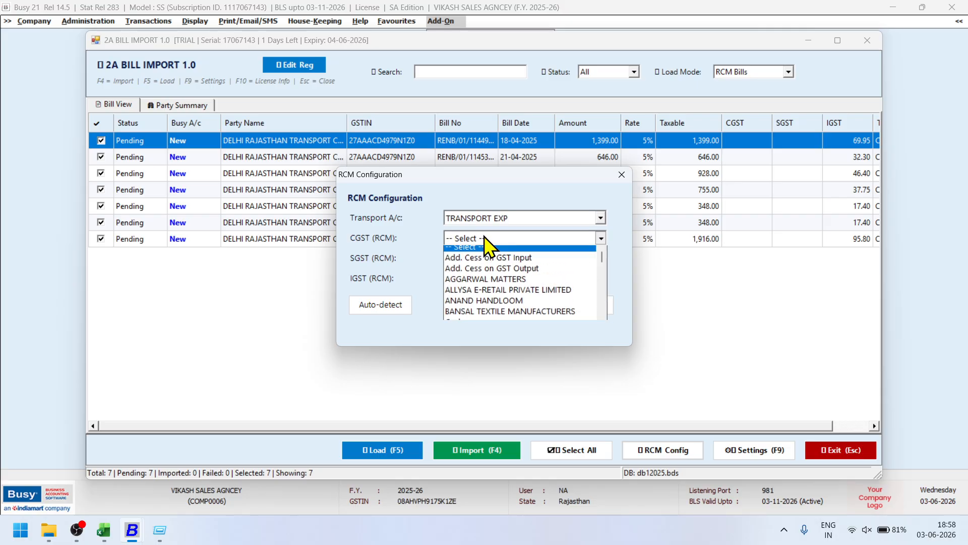
{"action": "key", "text": "s"}
{"action": "key", "text": "c"}
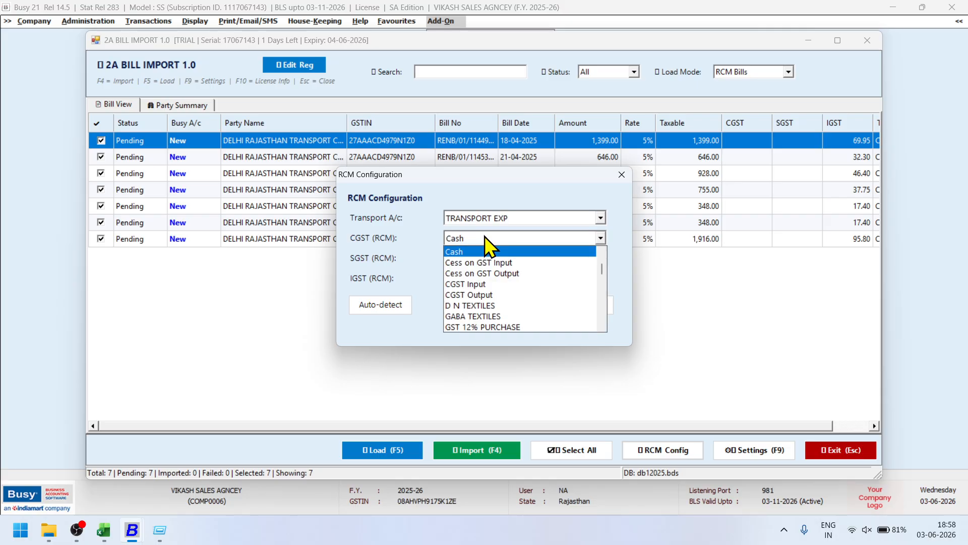
{"action": "key", "text": "c"}
{"action": "key", "text": "c"}
{"action": "key", "text": "c"}
{"action": "key", "text": "c"}
{"action": "key", "text": "c"}
{"action": "key", "text": "c"}
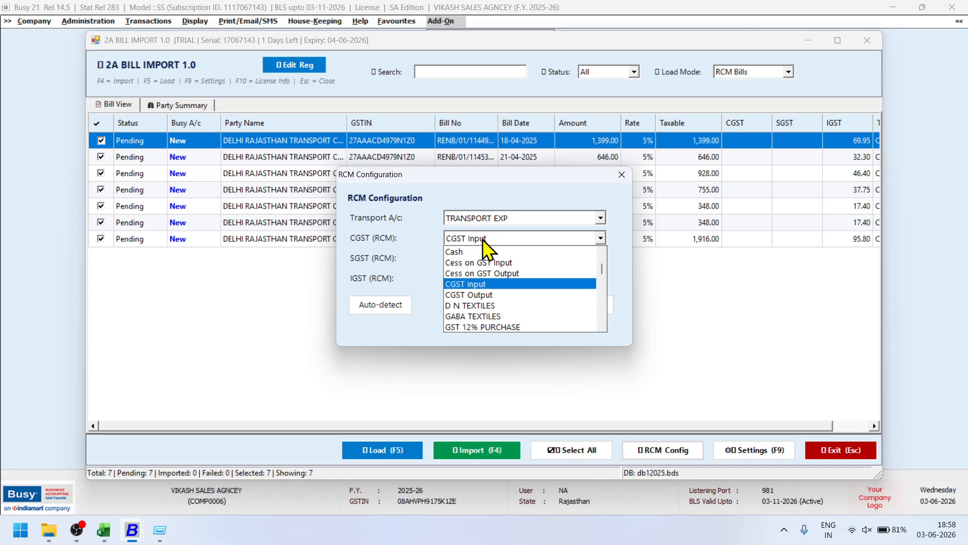
{"action": "left_click", "coordinate": [403, 241]}
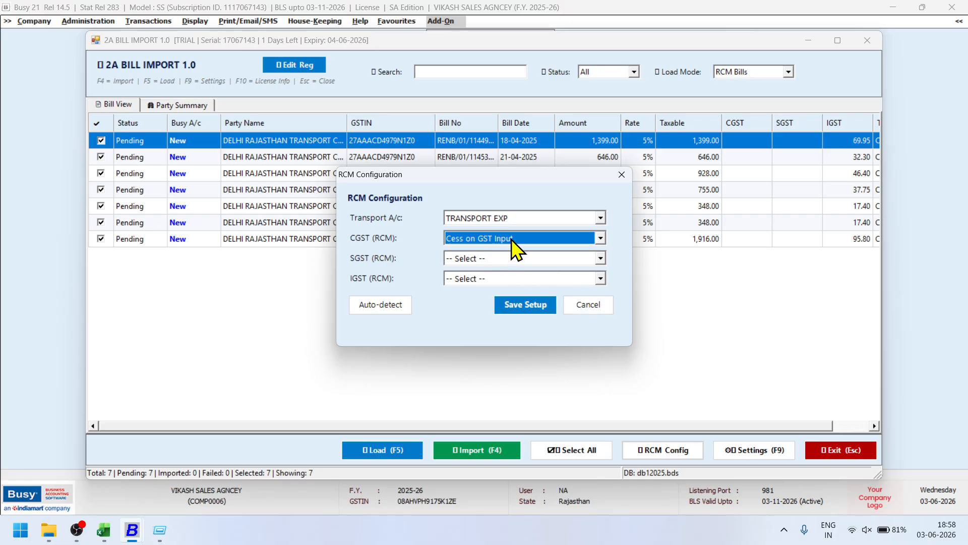
{"action": "left_click", "coordinate": [604, 311]}
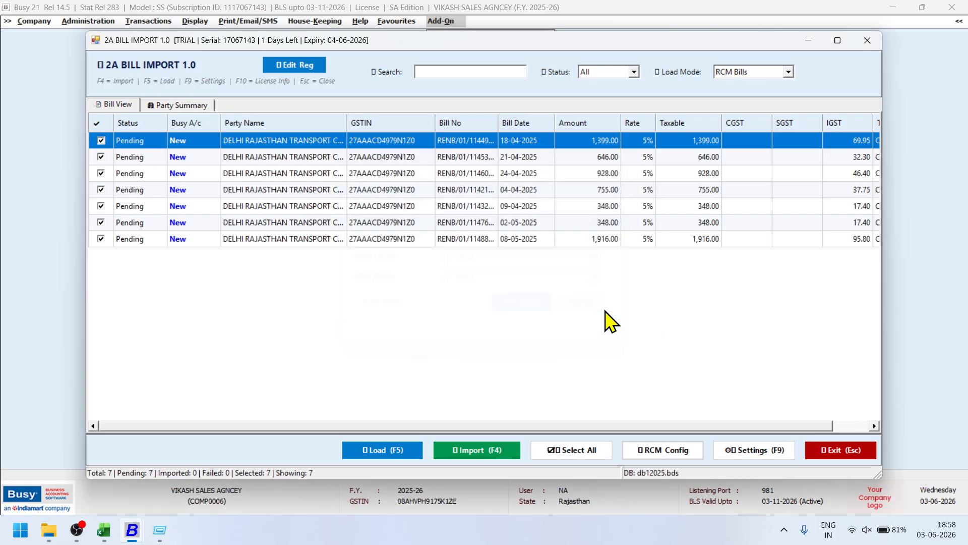
{"action": "left_click", "coordinate": [825, 449]}
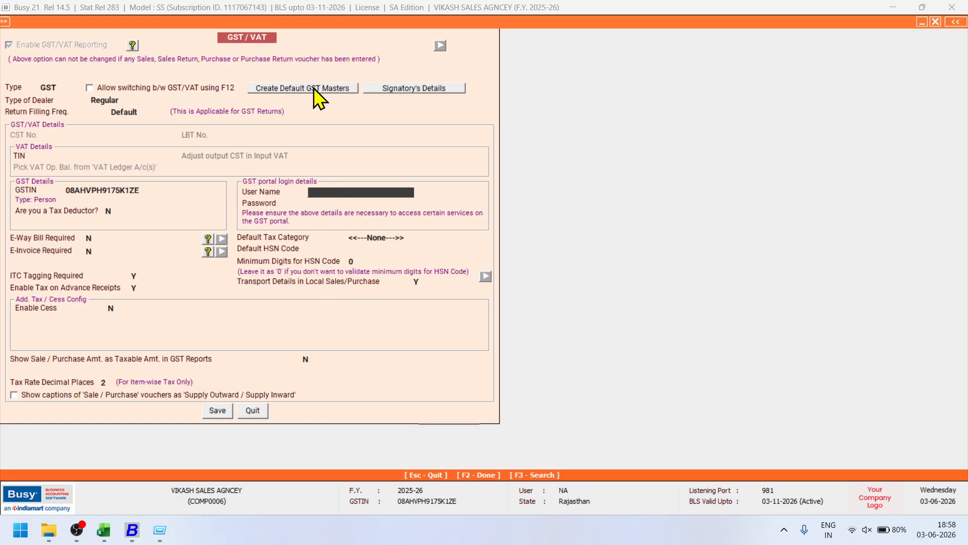
Create the default GST masters with default tax rates, save GST/VAT settings, and exit Features / Options.
{"action": "left_click", "coordinate": [314, 90]}
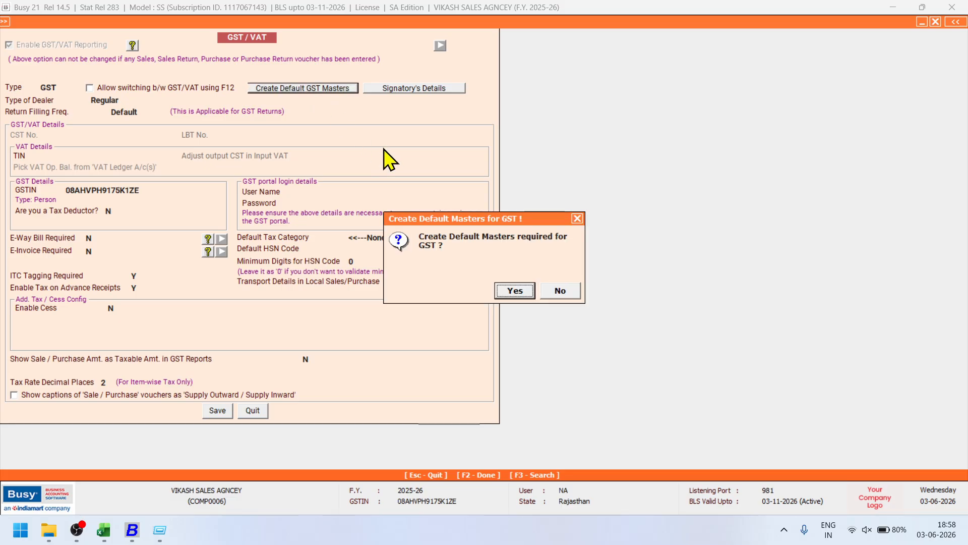
{"action": "left_click", "coordinate": [508, 291]}
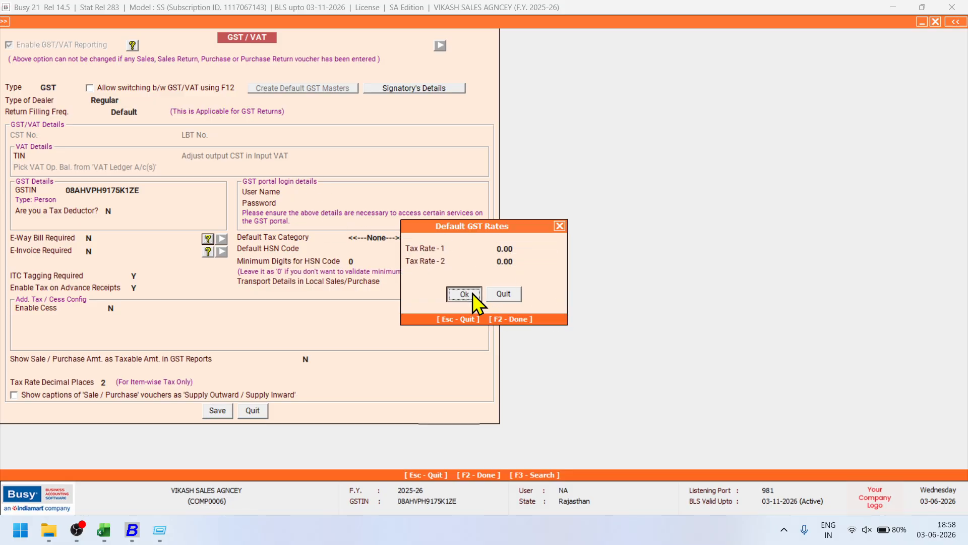
{"action": "left_click", "coordinate": [464, 294]}
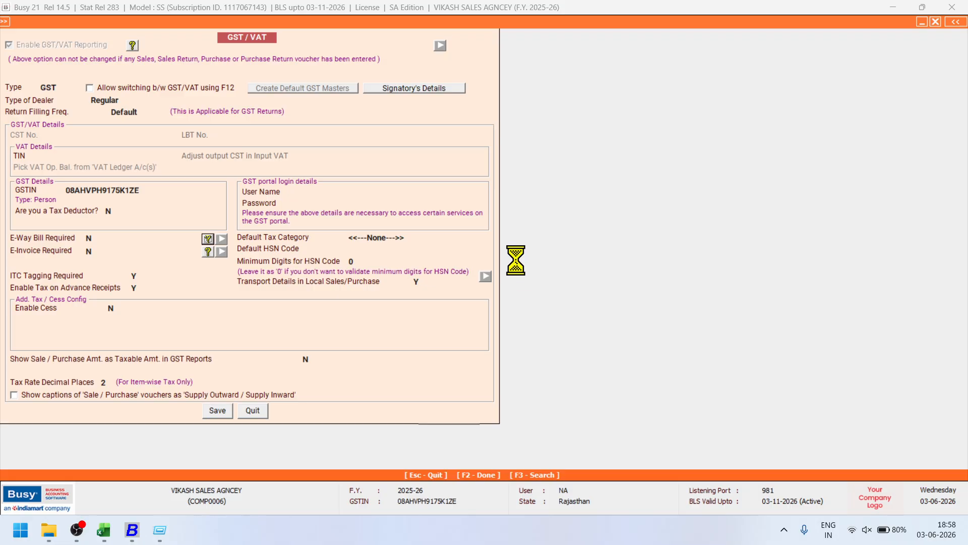
{"action": "left_click", "coordinate": [549, 286]}
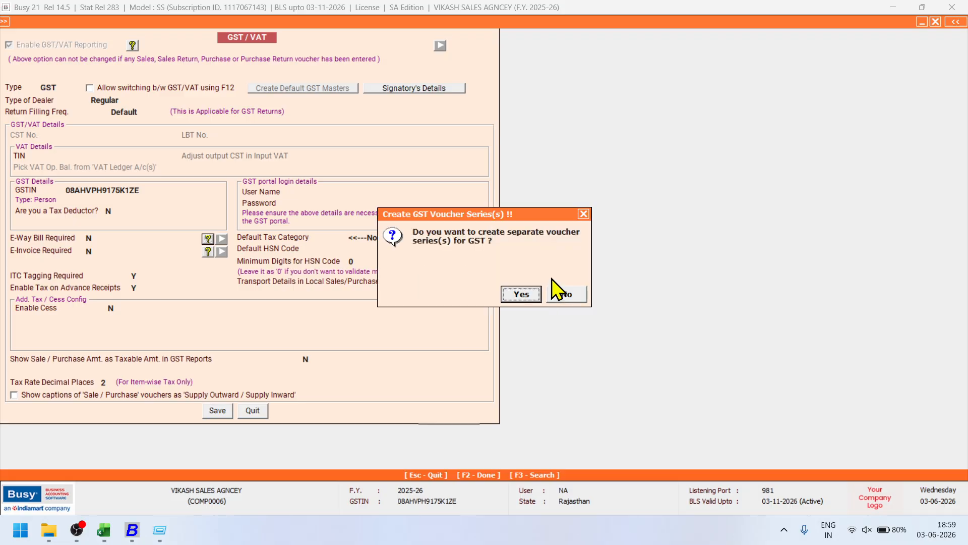
{"action": "left_click", "coordinate": [554, 287]}
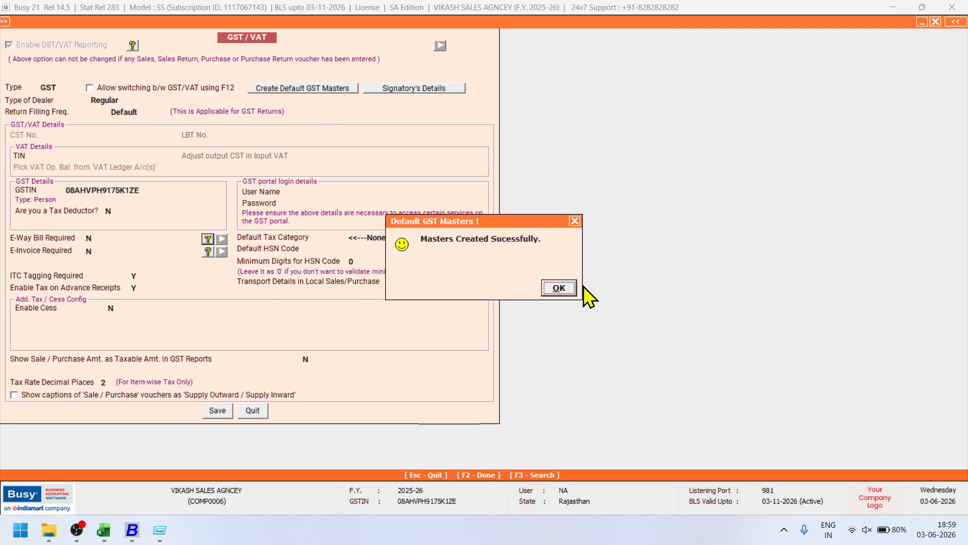
{"action": "left_click", "coordinate": [561, 288]}
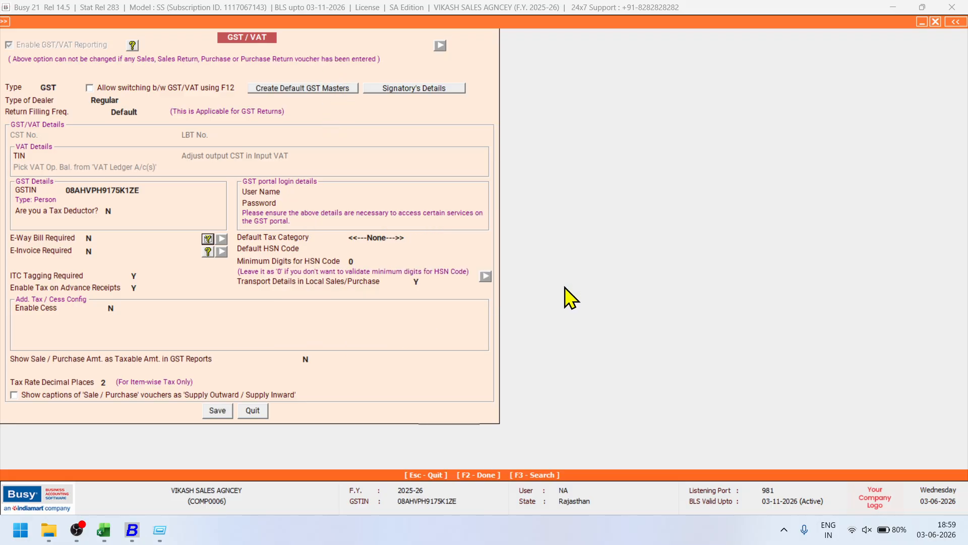
{"action": "left_click", "coordinate": [216, 409]}
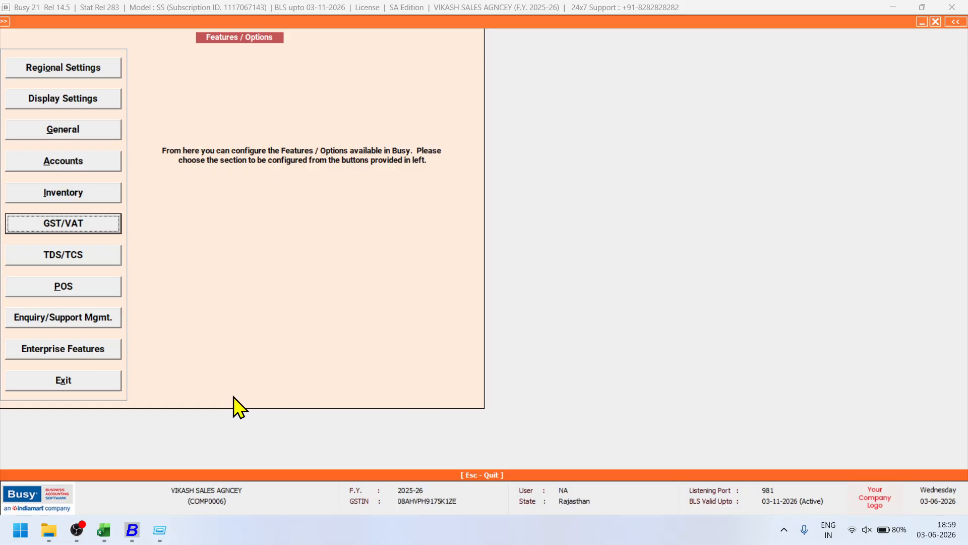
{"action": "key", "text": "Escape"}
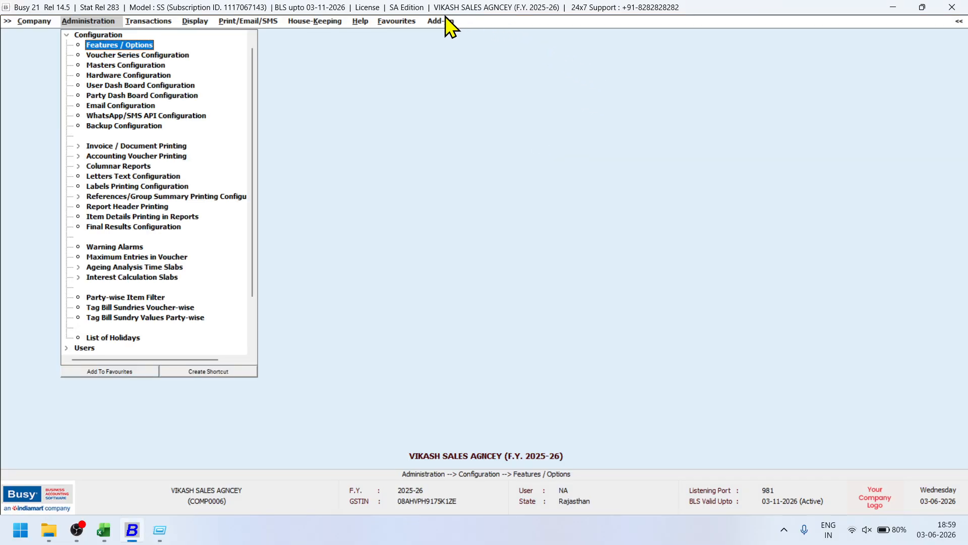
Launch Add-On > 2A Bill Import and load in RCM Bills mode, listing seven pending transport bills.
{"action": "left_click", "coordinate": [453, 24]}
{"action": "left_click", "coordinate": [465, 64]}
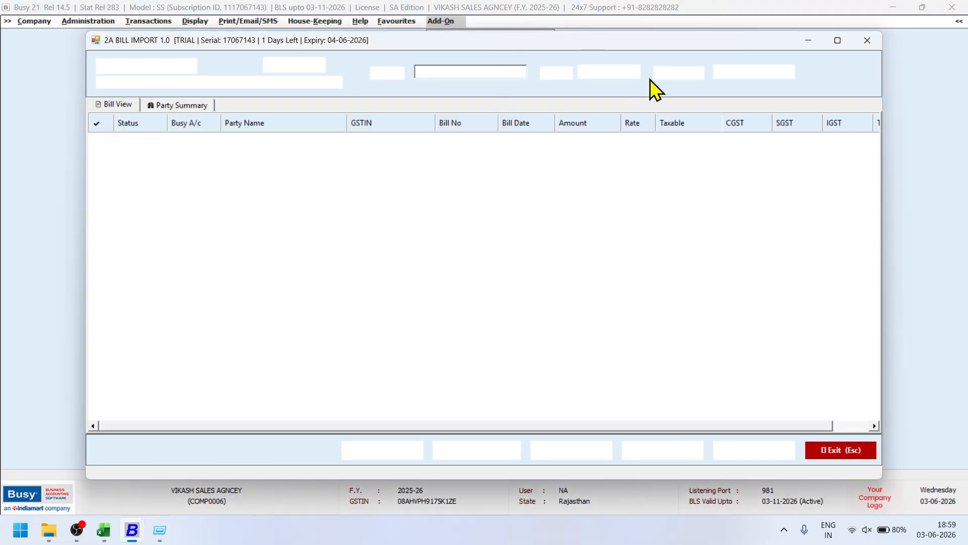
{"action": "left_click", "coordinate": [747, 75]}
{"action": "left_click", "coordinate": [747, 83]}
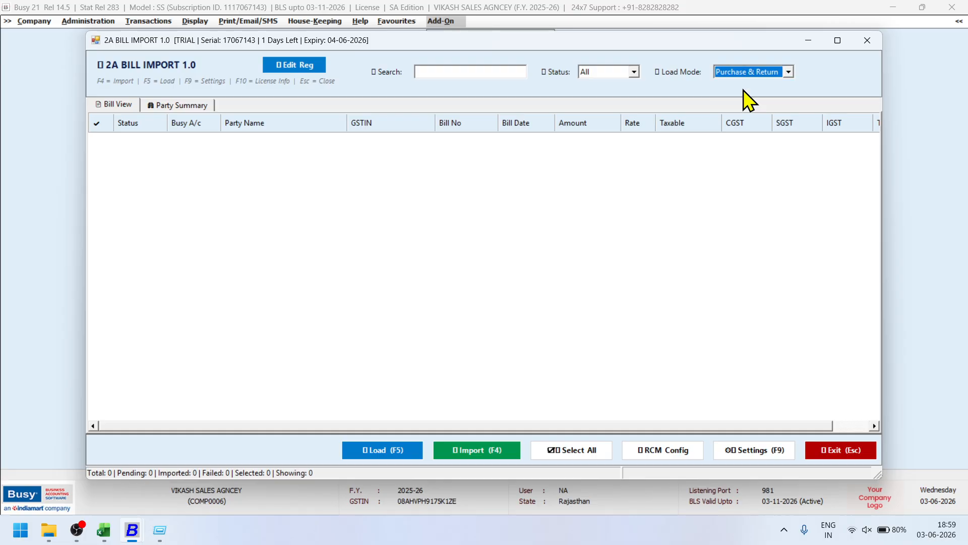
{"action": "left_click", "coordinate": [745, 73]}
{"action": "left_click", "coordinate": [739, 93]}
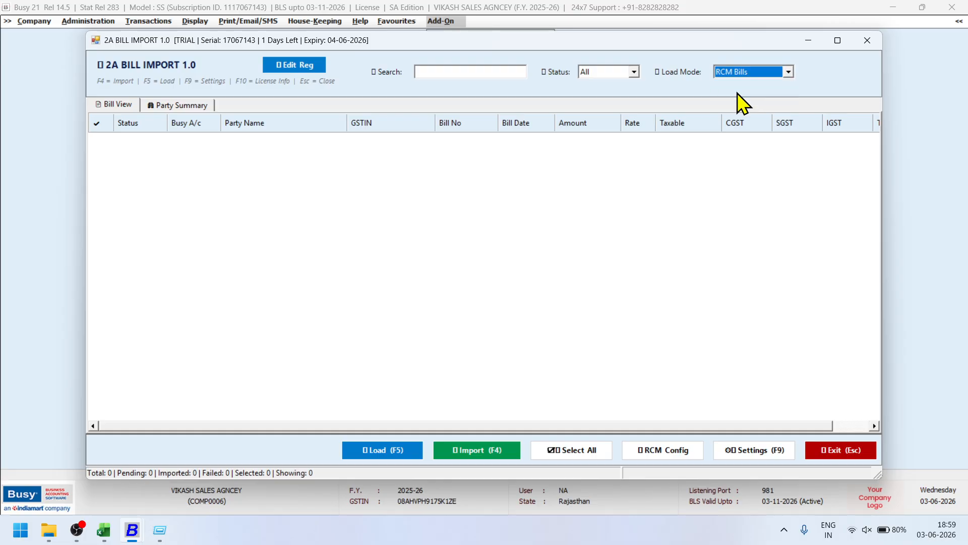
{"action": "left_click", "coordinate": [388, 447]}
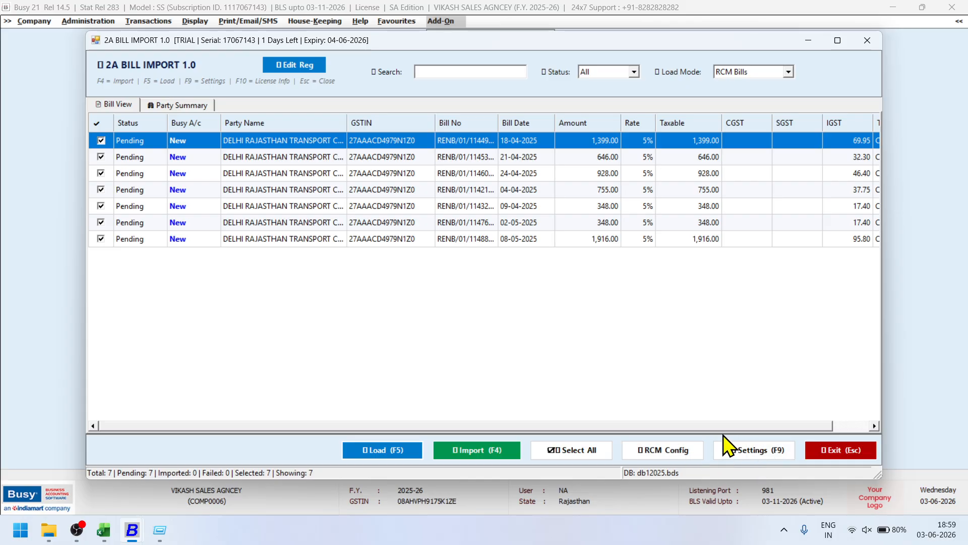
In RCM Config, set Transport A/c to TRANSPORT EXP and auto-detect the RCM accounts.
{"action": "left_click", "coordinate": [691, 447]}
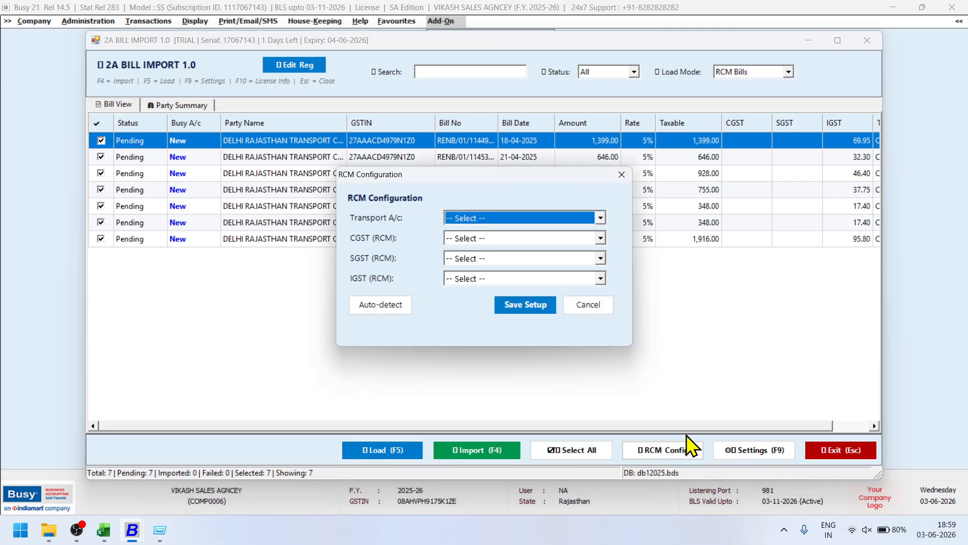
{"action": "left_click", "coordinate": [496, 222]}
{"action": "type", "text": "tr"}
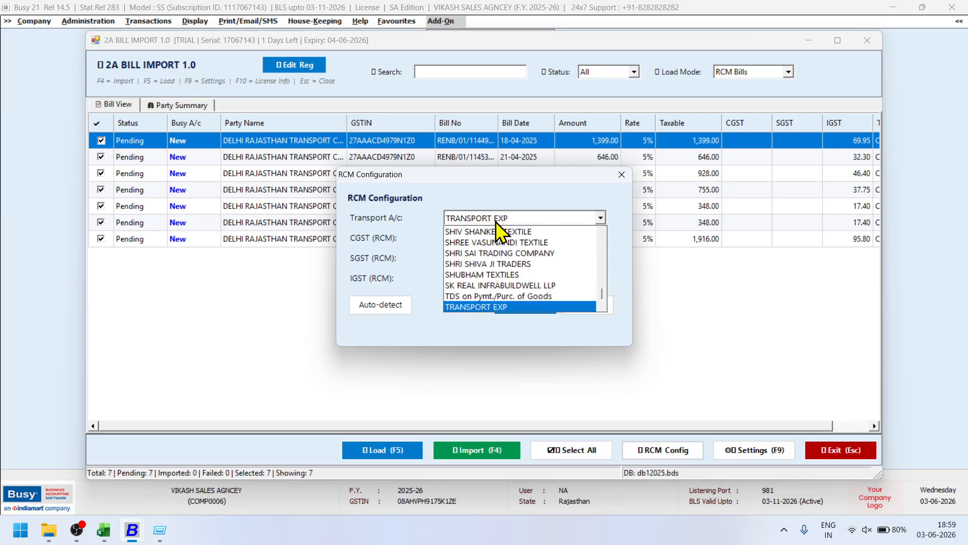
{"action": "key", "text": "Return"}
{"action": "left_click", "coordinate": [494, 238]}
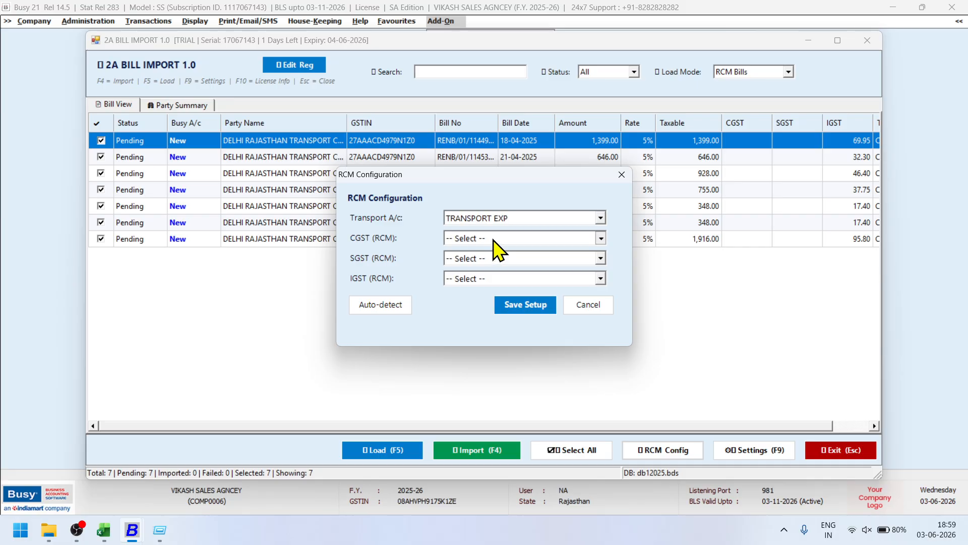
{"action": "type", "text": "ce"}
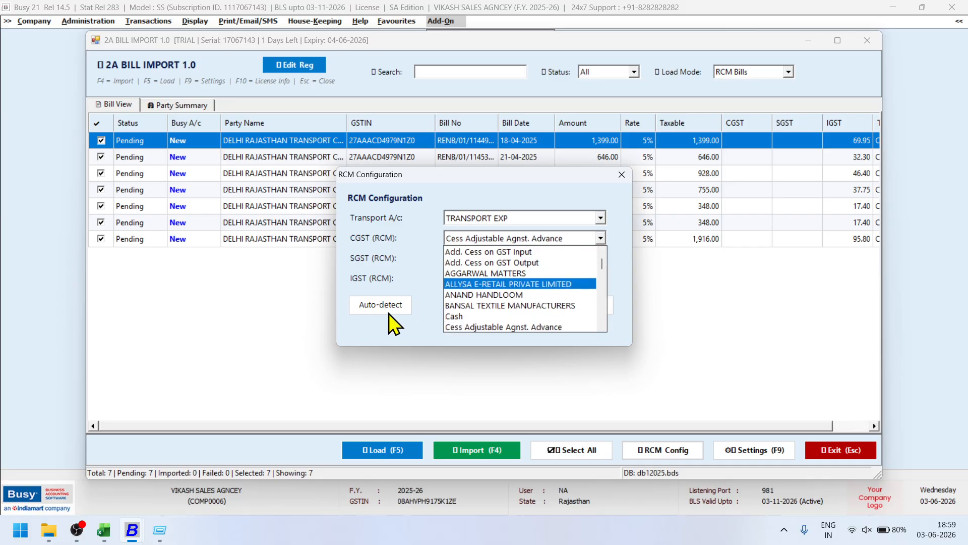
{"action": "left_click", "coordinate": [383, 307]}
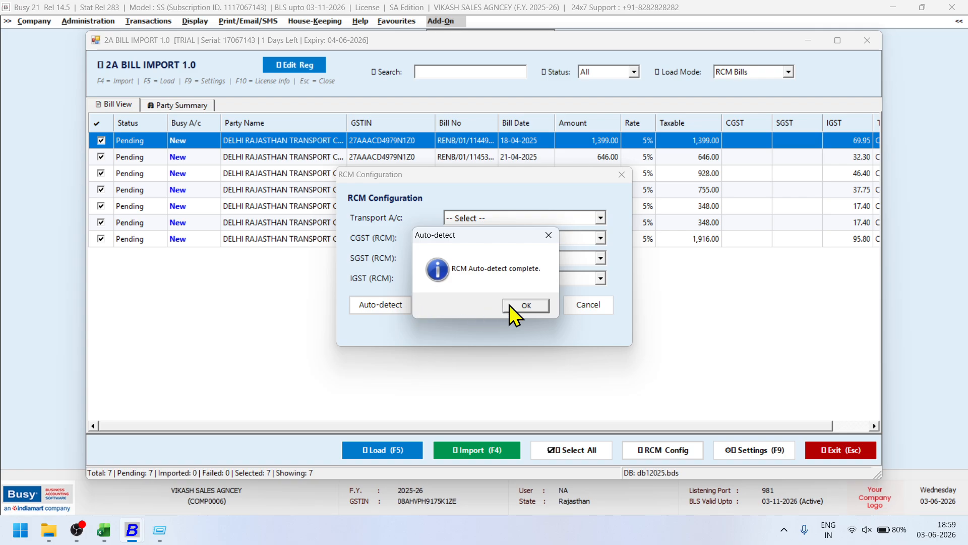
{"action": "left_click", "coordinate": [510, 305]}
Keep TRANSPORT EXP as Transport A/c and set CGST (RCM) to CGST Output (RCM).
{"action": "left_click", "coordinate": [501, 219]}
{"action": "type", "text": "tr"}
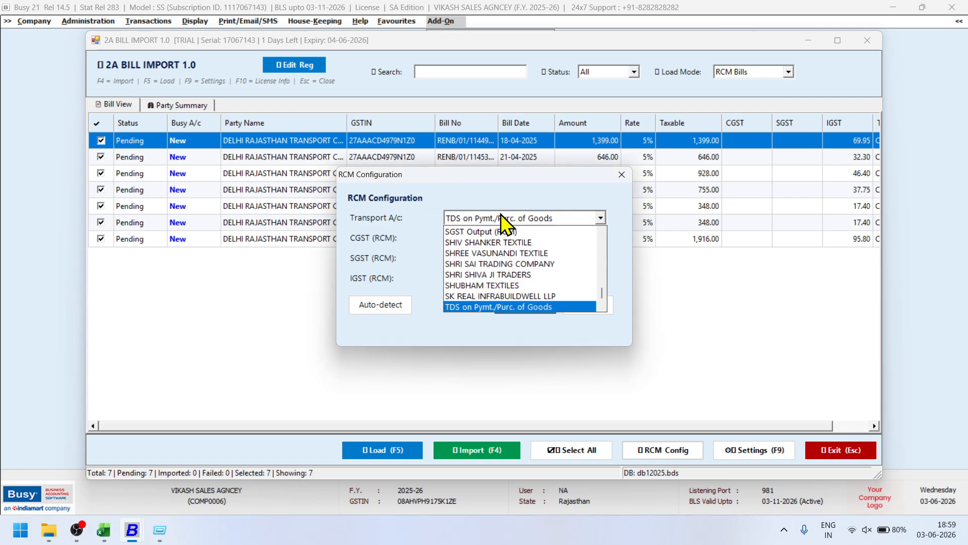
{"action": "left_click", "coordinate": [492, 237]}
{"action": "left_click", "coordinate": [492, 238]}
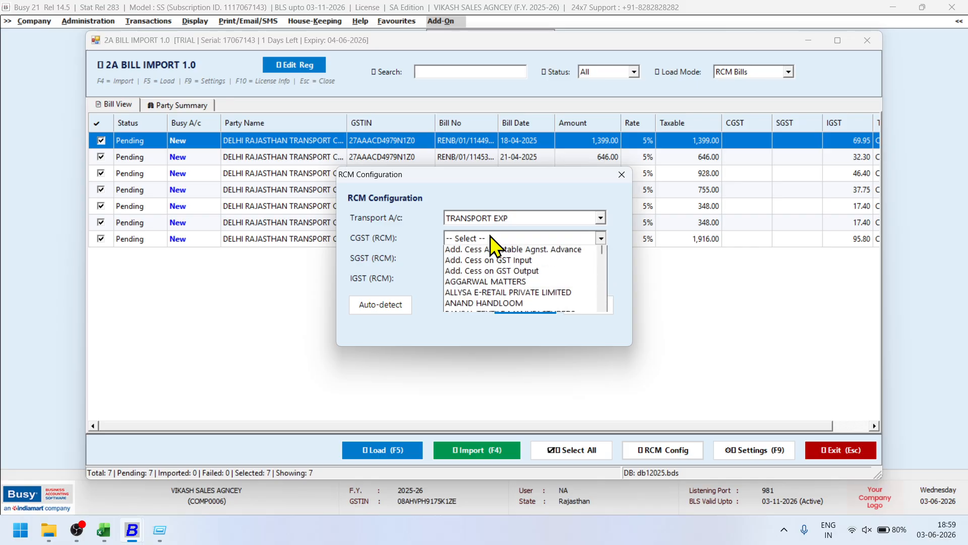
{"action": "type", "text": "c"}
{"action": "key", "text": "Down"}
{"action": "key", "text": "Down"}
{"action": "key", "text": "Down"}
{"action": "key", "text": "Down"}
{"action": "key", "text": "Down"}
{"action": "key", "text": "Down"}
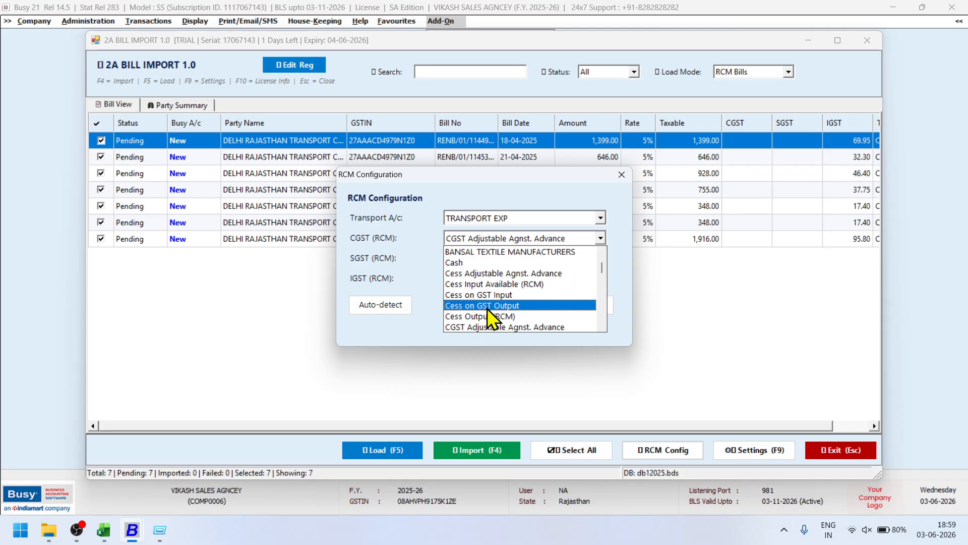
{"action": "key", "text": "Down"}
{"action": "key", "text": "Down"}
{"action": "scroll", "coordinate": [495, 323], "scroll_direction": "down", "scroll_amount": 1}
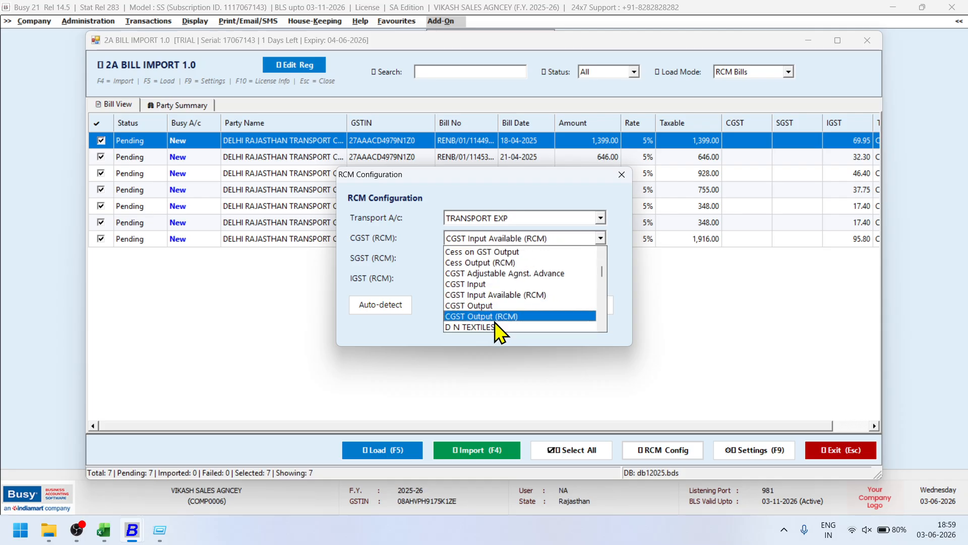
{"action": "left_click", "coordinate": [503, 316]}
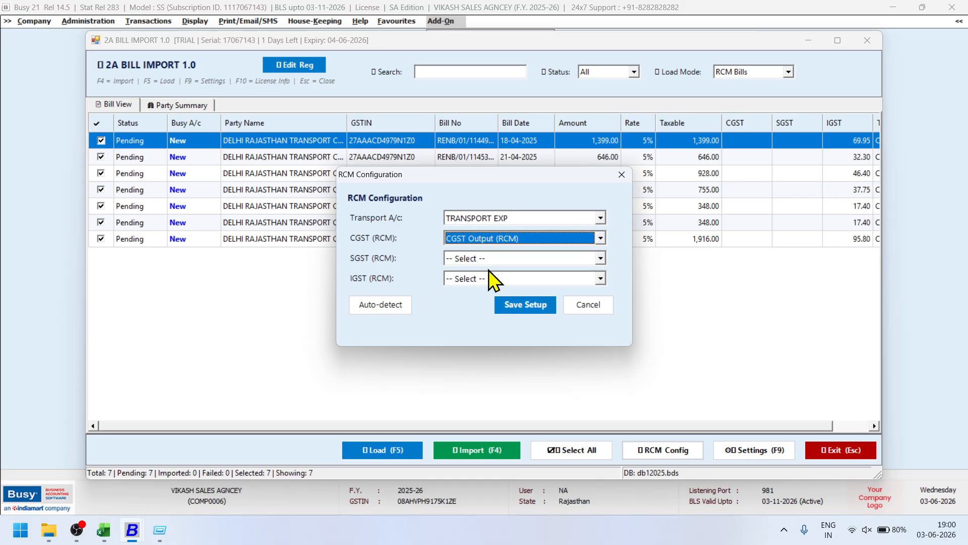
Set SGST (RCM) to SGST Output (RCM) and IGST (RCM) to IGST Output (RCM).
{"action": "left_click", "coordinate": [488, 257]}
{"action": "key", "text": "s"}
{"action": "key", "text": "Down"}
{"action": "key", "text": "Down"}
{"action": "key", "text": "Down"}
{"action": "key", "text": "Down"}
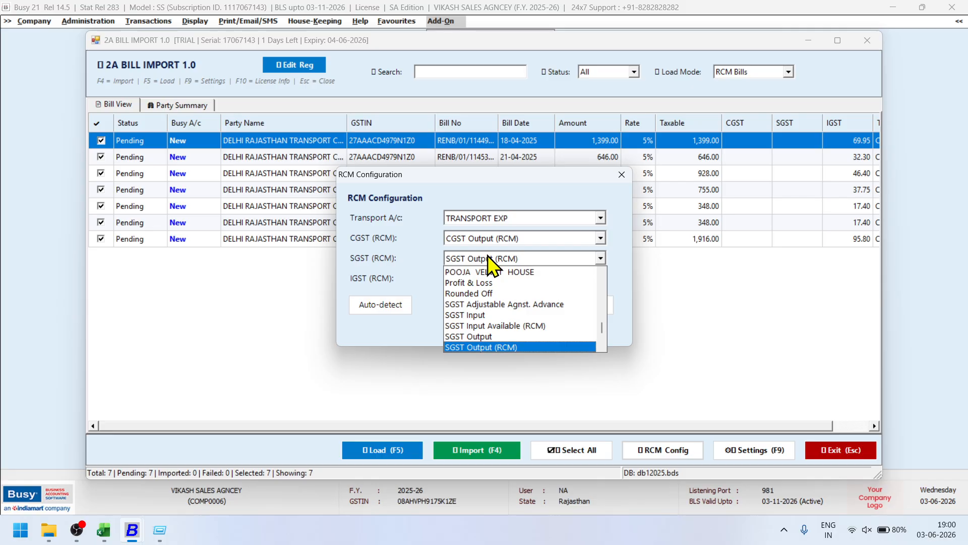
{"action": "left_click", "coordinate": [487, 256]}
{"action": "left_click", "coordinate": [485, 273]}
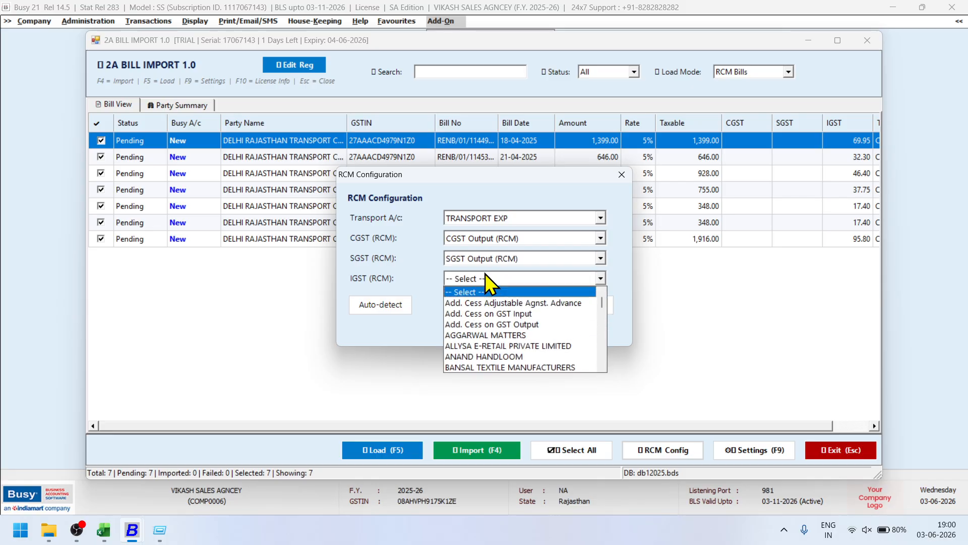
{"action": "key", "text": "i"}
{"action": "key", "text": "Down"}
{"action": "key", "text": "Down"}
{"action": "key", "text": "Down"}
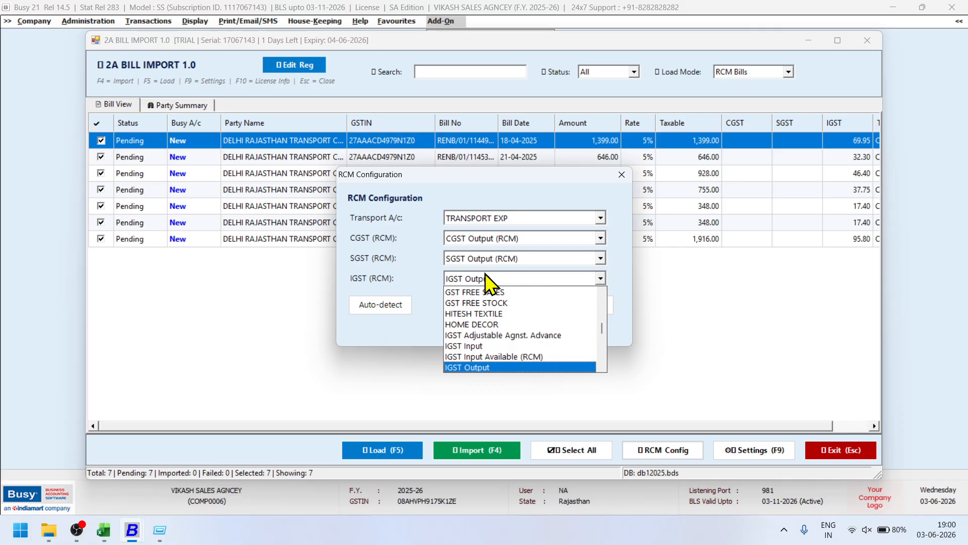
{"action": "key", "text": "Down"}
{"action": "key", "text": "Return"}
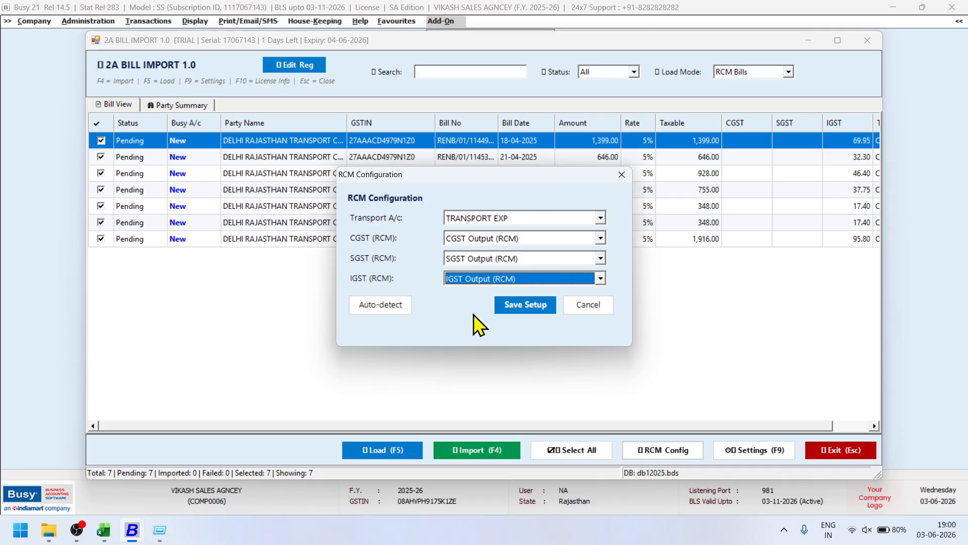
Save the RCM setup, then import the seven selected bills, confirming Yes.
{"action": "left_click", "coordinate": [533, 310]}
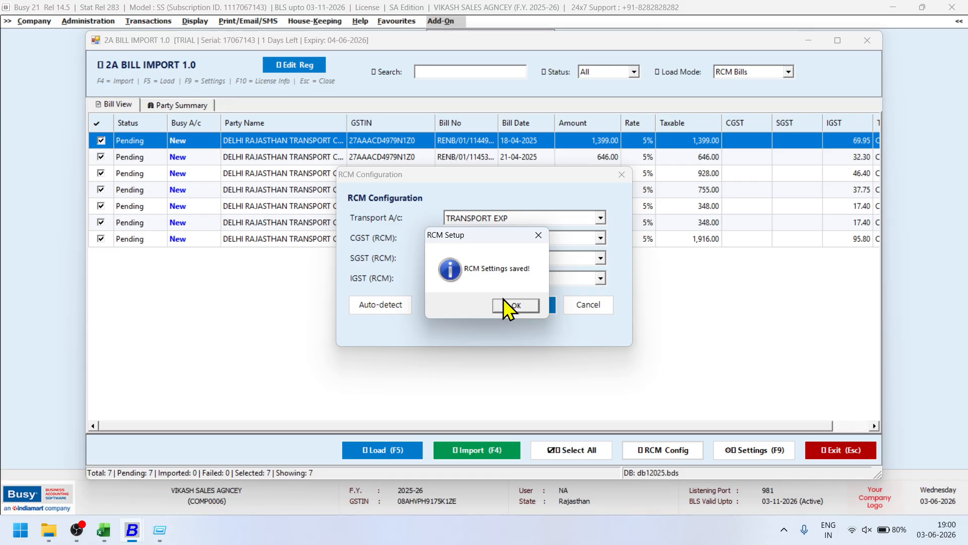
{"action": "left_click", "coordinate": [507, 303]}
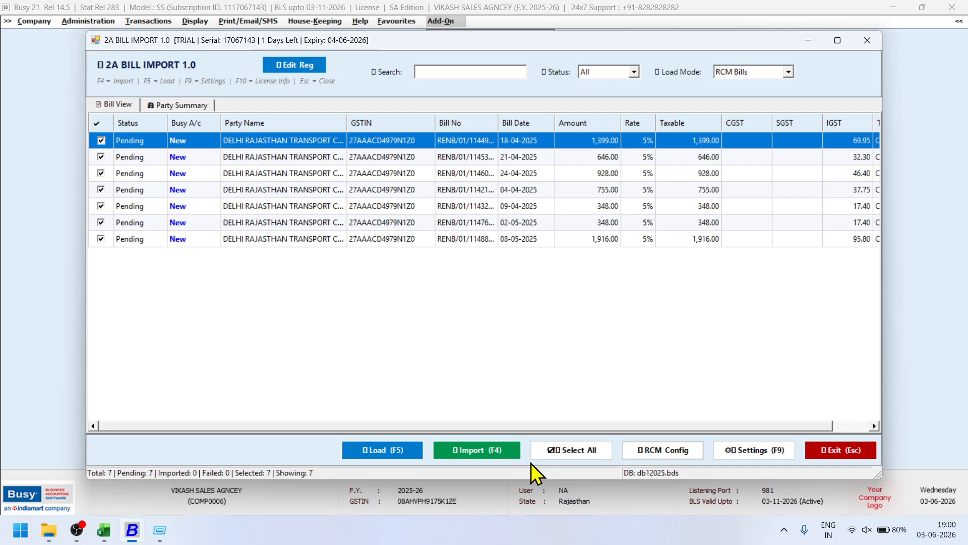
{"action": "left_click", "coordinate": [507, 453]}
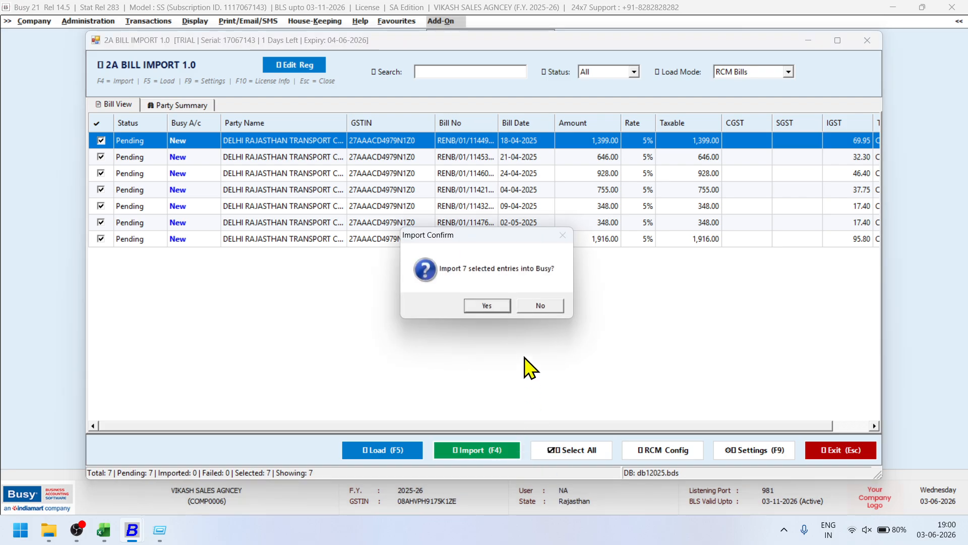
{"action": "left_click", "coordinate": [497, 309]}
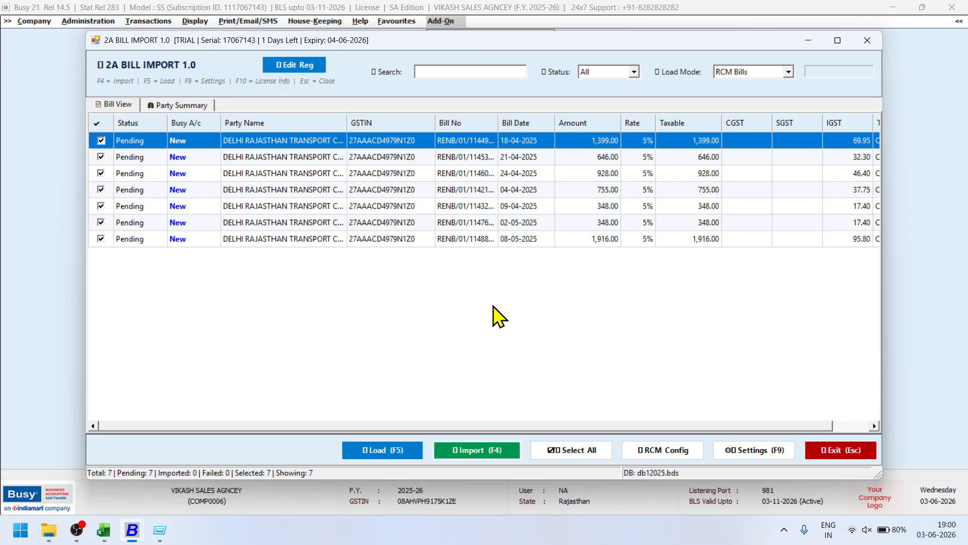
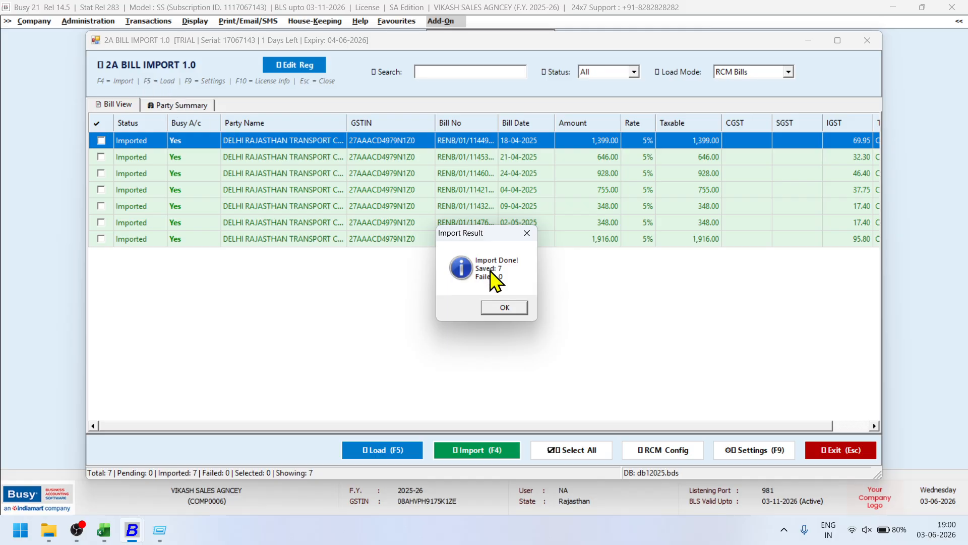
Acknowledge the 7 imported RCM bills and check the RCM Config accounts, leaving them unchanged.
{"action": "left_click", "coordinate": [504, 307]}
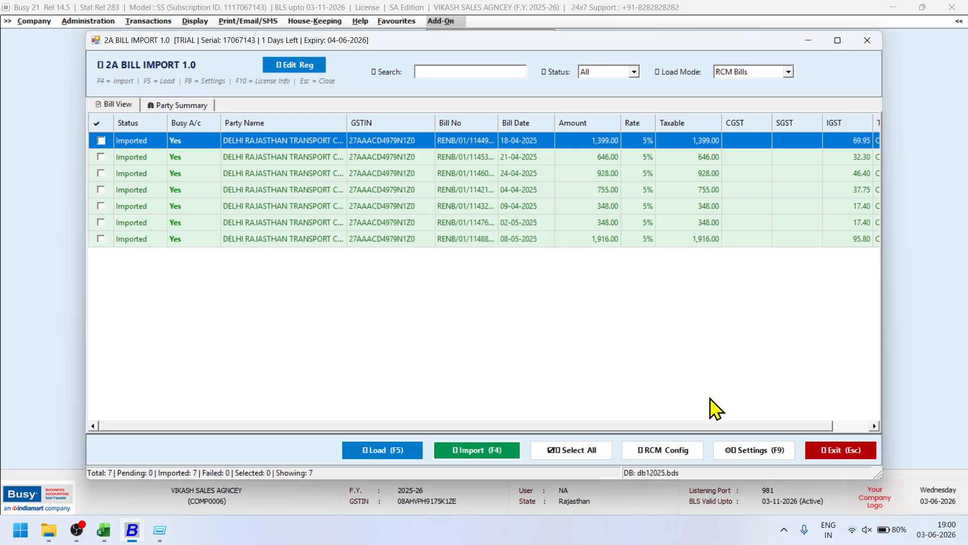
{"action": "left_click", "coordinate": [665, 449]}
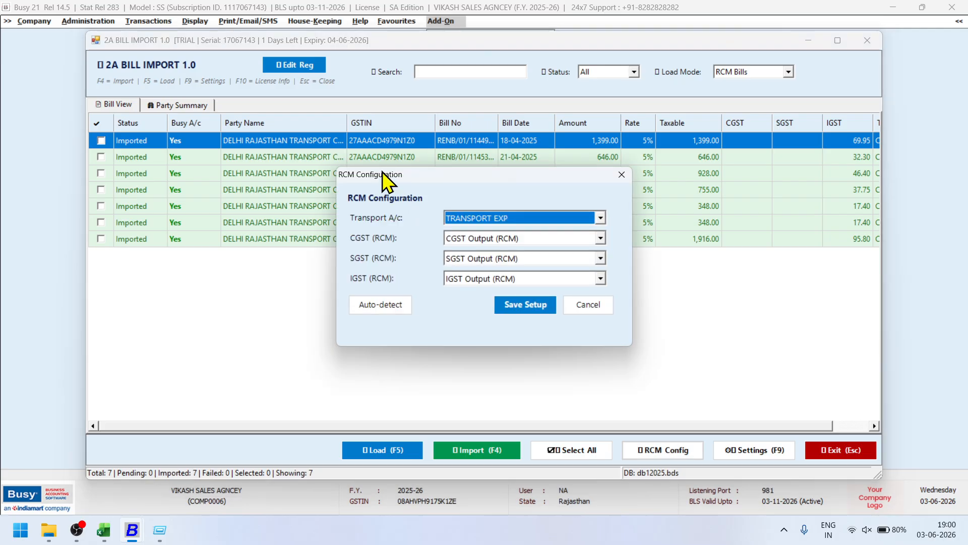
{"action": "left_click", "coordinate": [585, 304]}
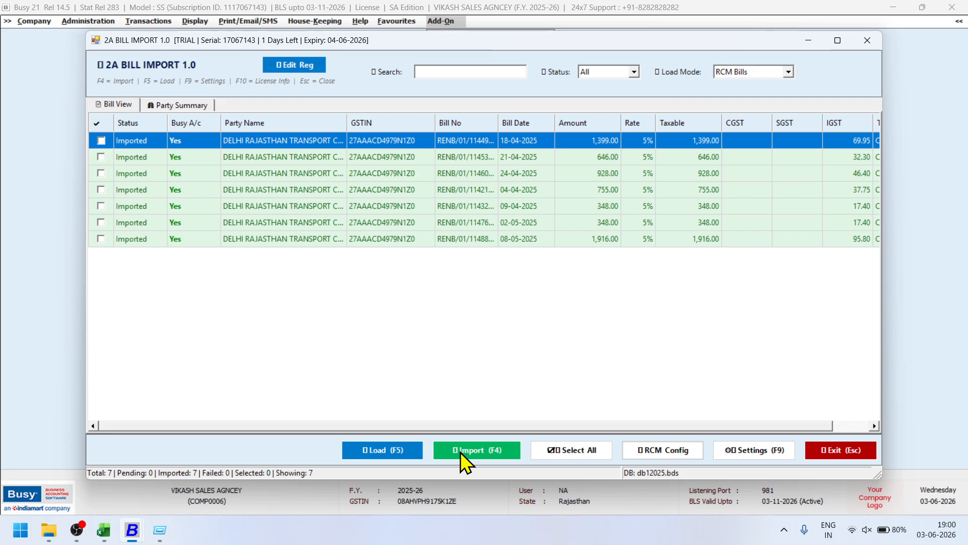
Leave the add-on and go to Reconcile GSTR-2A (Party Wise) under GST Misc. Utilities.
{"action": "left_click", "coordinate": [822, 450]}
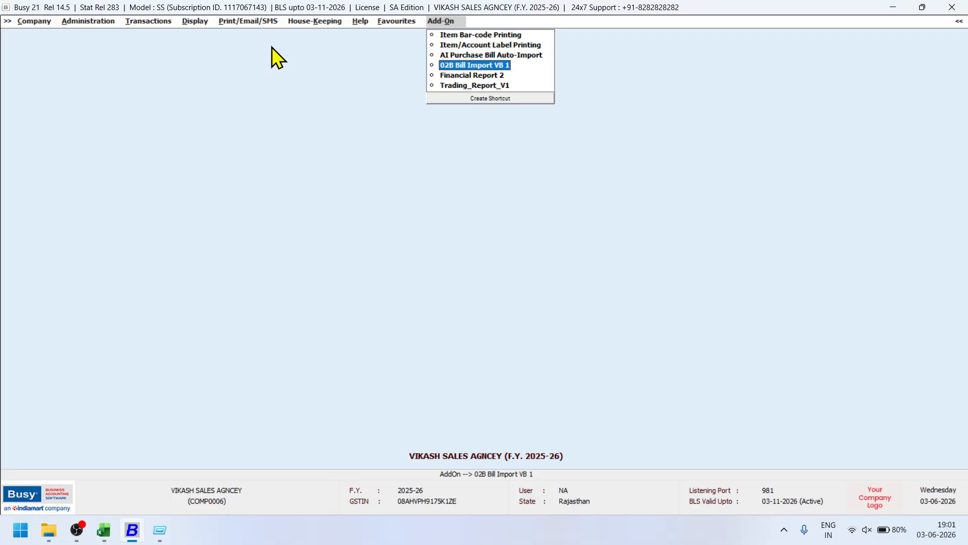
{"action": "left_click", "coordinate": [164, 22]}
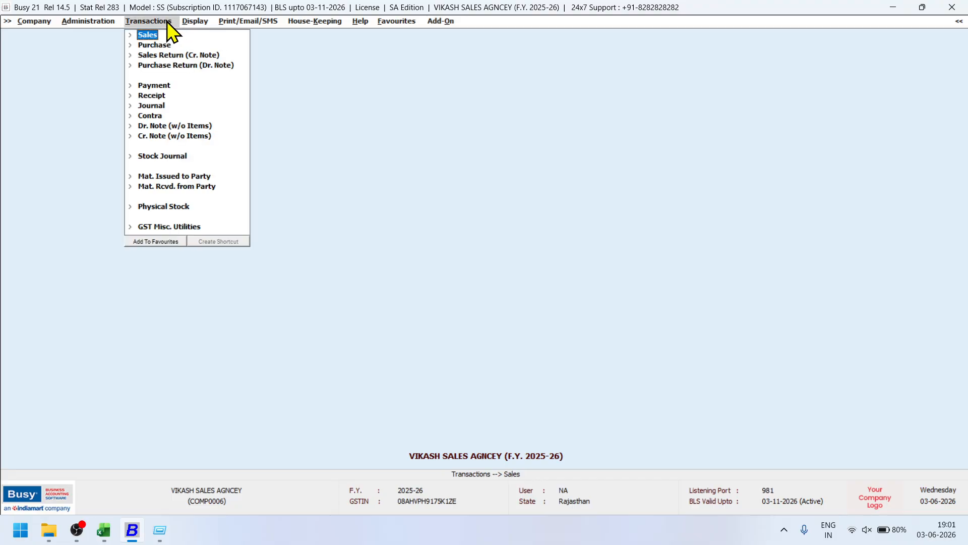
{"action": "left_click", "coordinate": [195, 228]}
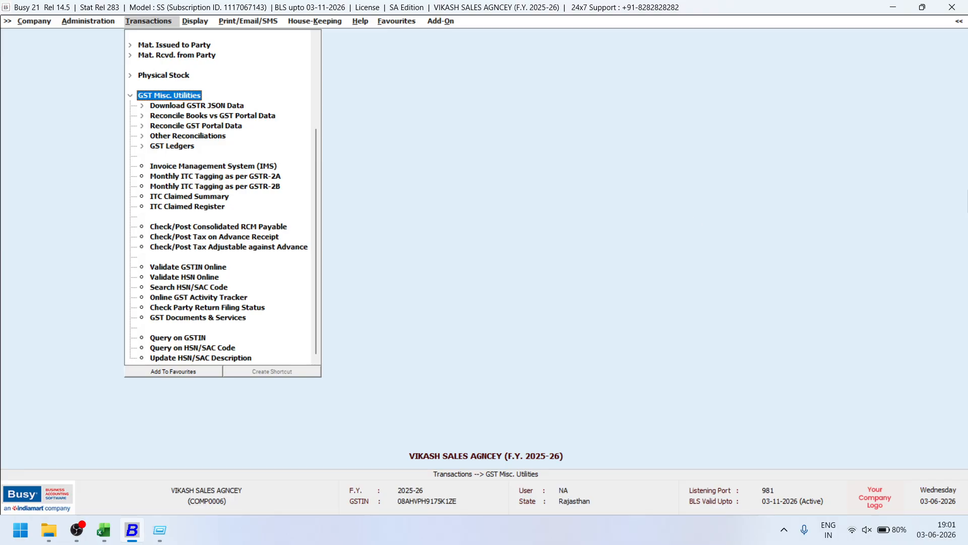
{"action": "left_click", "coordinate": [199, 116]}
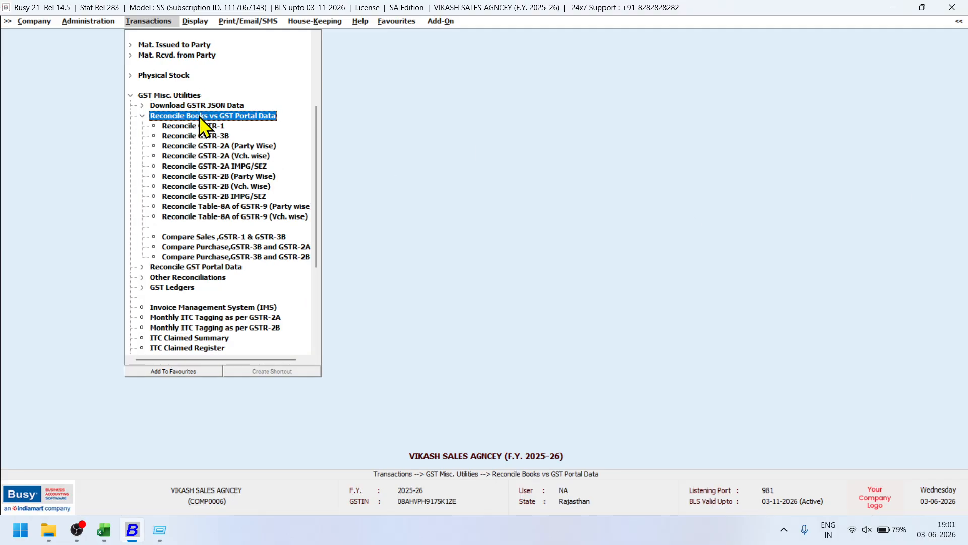
{"action": "left_click", "coordinate": [238, 145]}
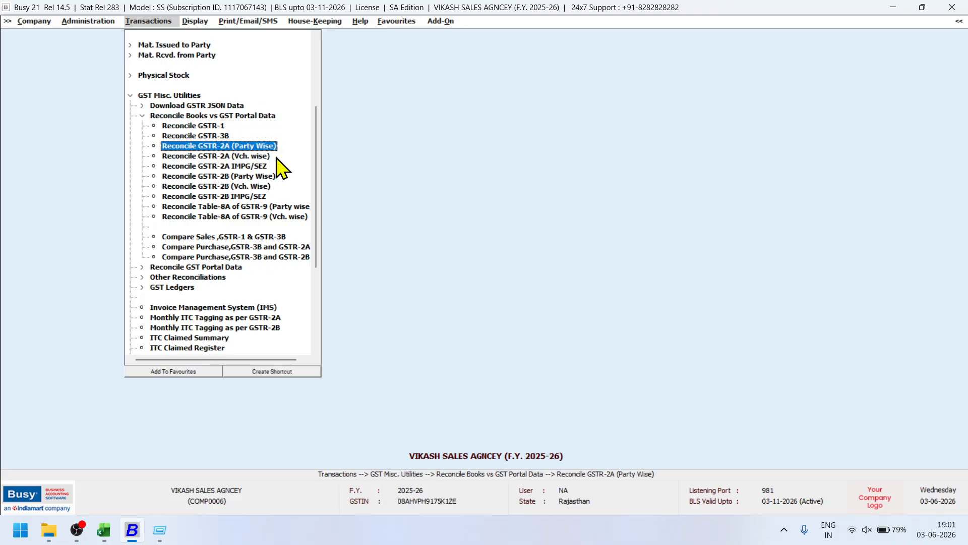
Run the April–August reconciliation with Only RCM entries shown.
{"action": "key", "text": "Return"}
{"action": "key", "text": "Return"}
{"action": "key", "text": "Return"}
{"action": "key", "text": "Return"}
{"action": "key", "text": "Return"}
{"action": "key", "text": "Return"}
{"action": "key", "text": "Return"}
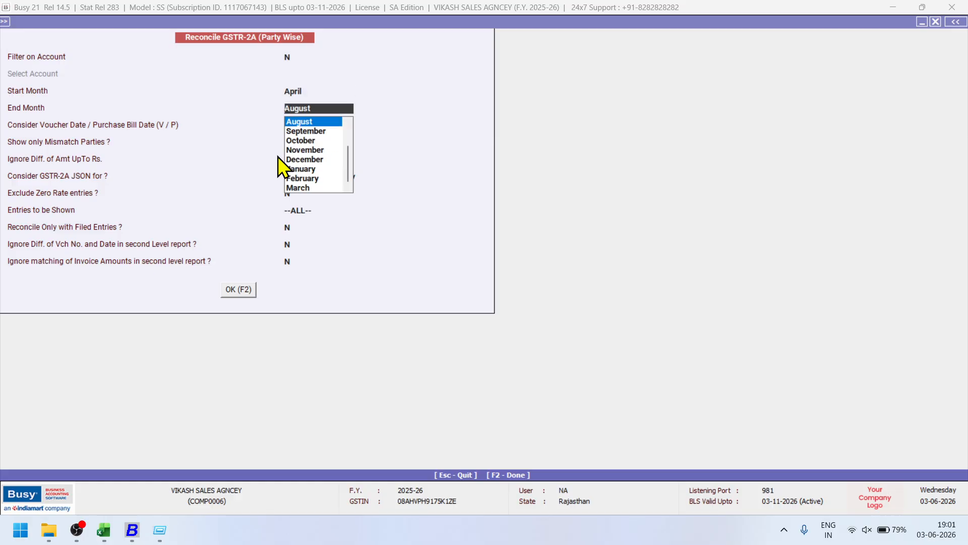
{"action": "key", "text": "Return"}
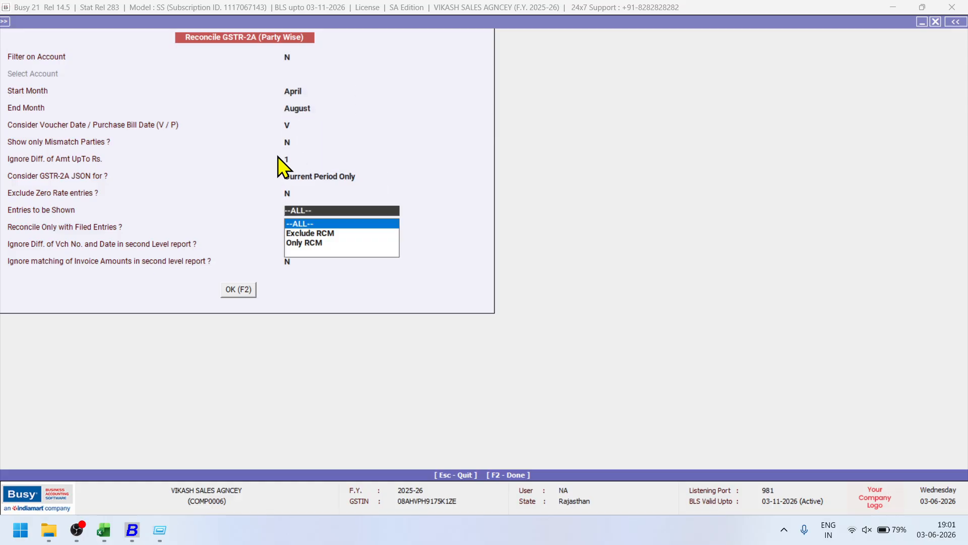
{"action": "key", "text": "Down"}
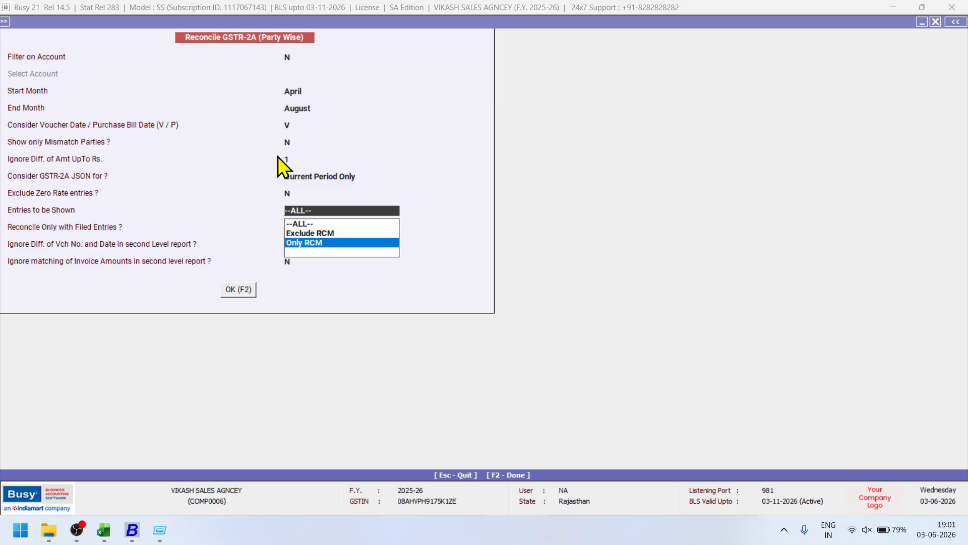
{"action": "key", "text": "Return"}
{"action": "key", "text": "Return"}
{"action": "key", "text": "Return"}
{"action": "key", "text": "Return"}
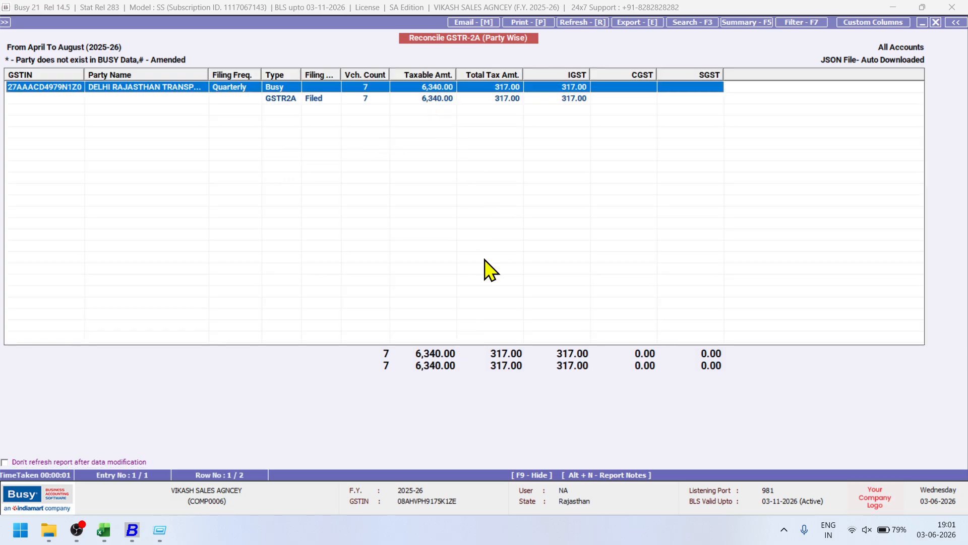
Use the Comparative view, widen Purc. Bill No, and review the 04-04-2025 voucher of 792.75.
{"action": "key", "text": "Return"}
{"action": "key", "text": "Down"}
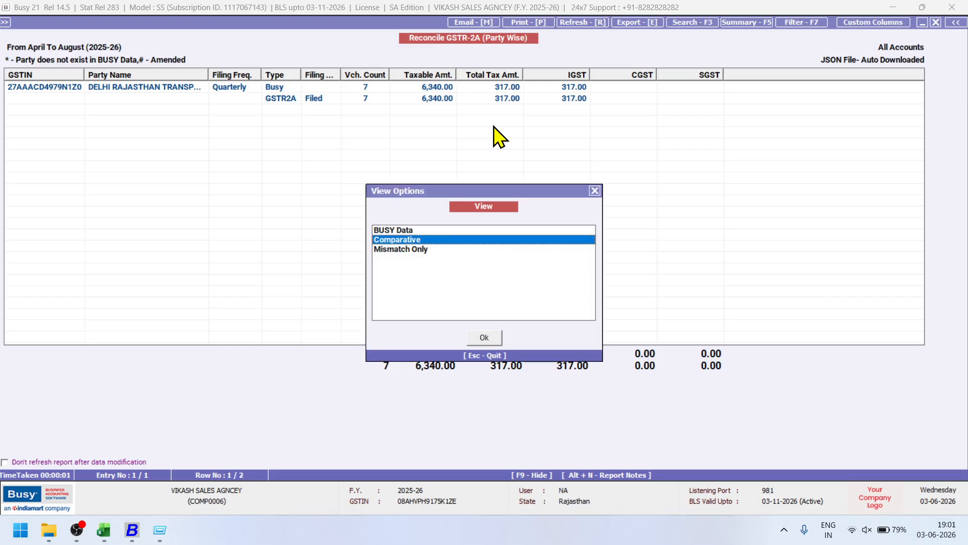
{"action": "key", "text": "Return"}
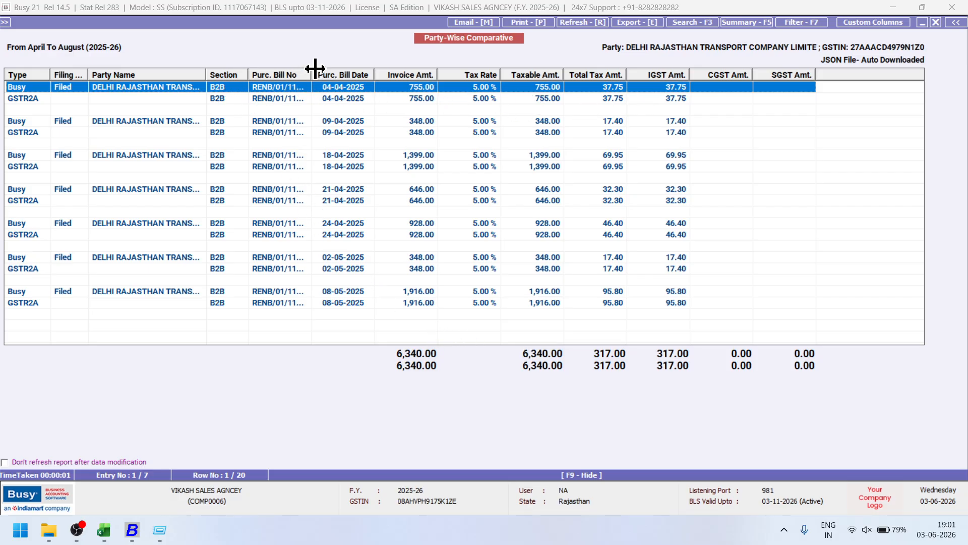
{"action": "left_click_drag", "start_coordinate": [315, 68], "coordinate": [337, 70]}
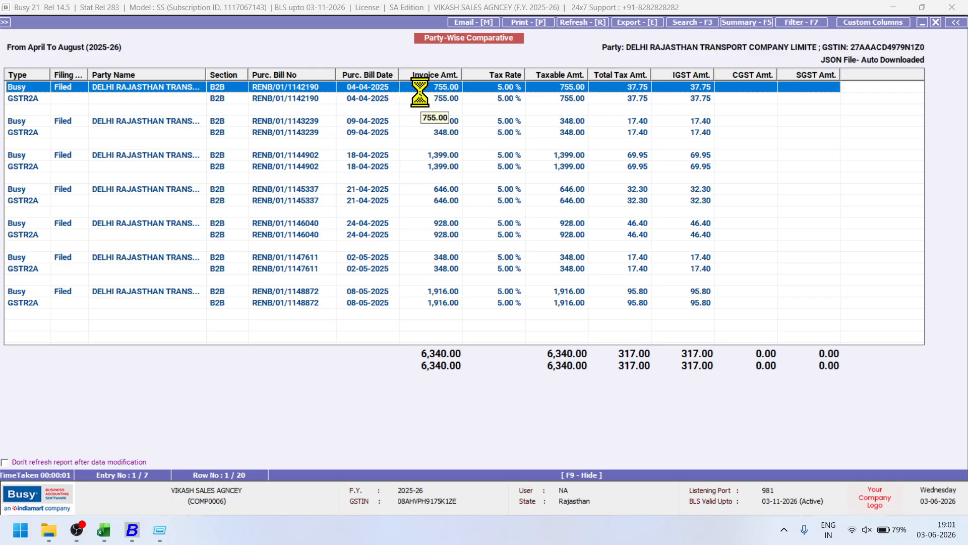
{"action": "key", "text": "Return"}
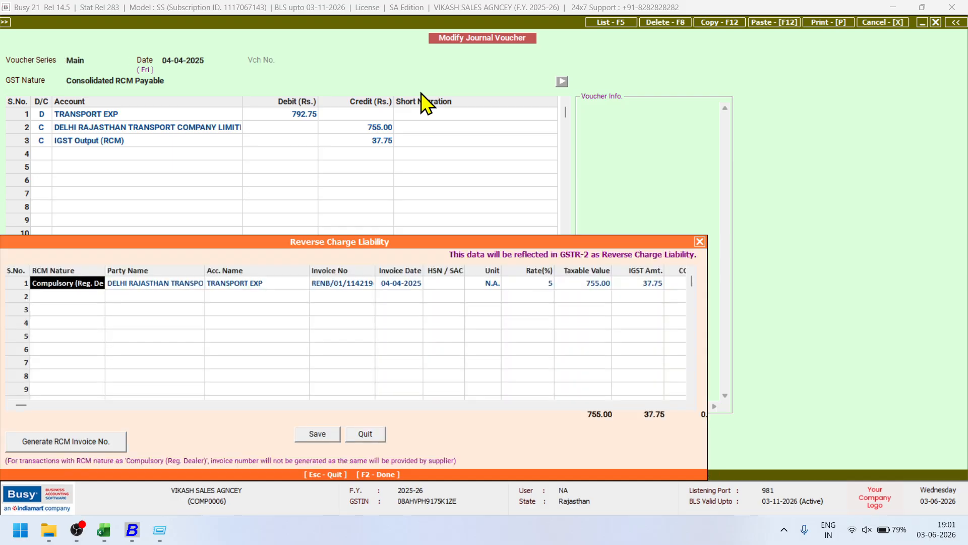
{"action": "key", "text": "Escape"}
{"action": "key", "text": "Escape"}
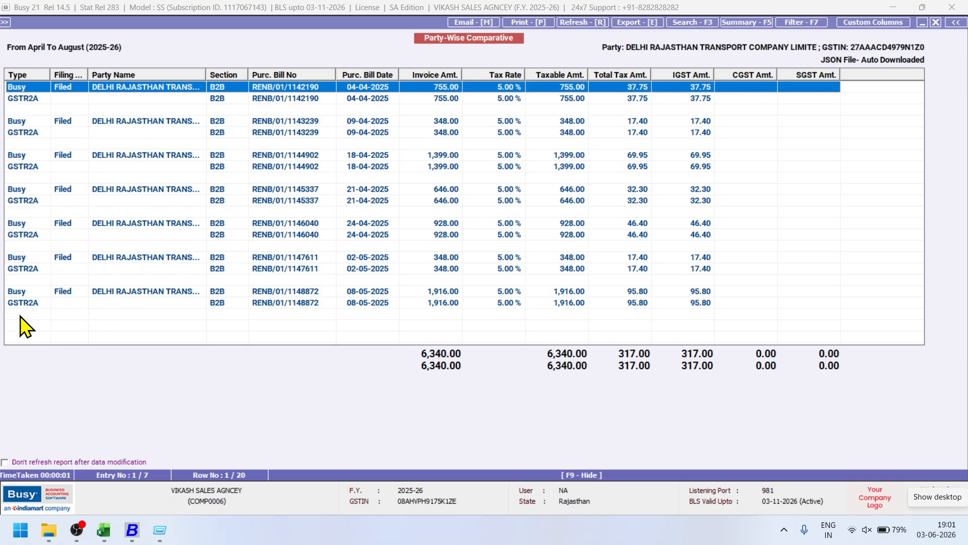
Paste a capture of the 6,340.00 taxable and 317.00 IGST totals below Picture 1 on Excel Sheet2.
{"action": "key", "text": "super+shift+s"}
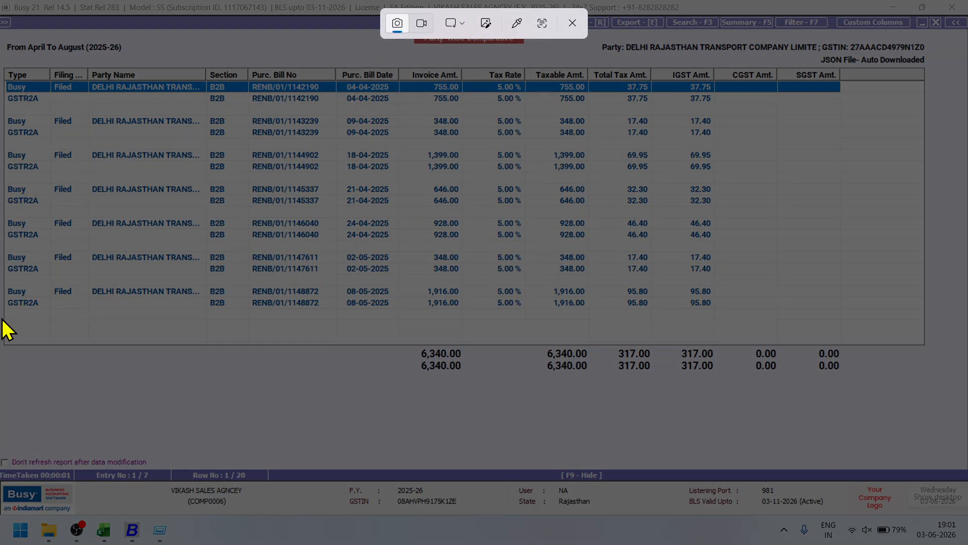
{"action": "left_click_drag", "start_coordinate": [2, 319], "coordinate": [832, 391]}
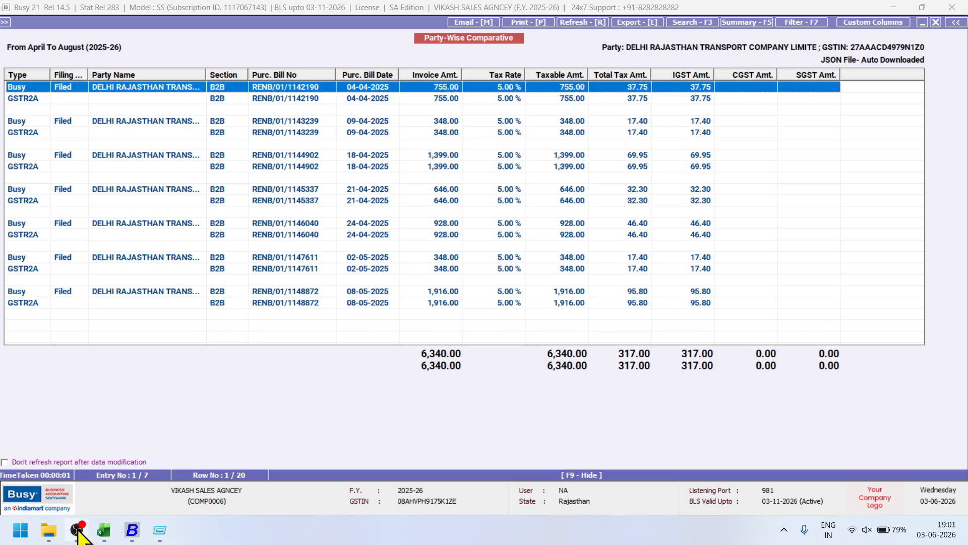
{"action": "left_click", "coordinate": [104, 530]}
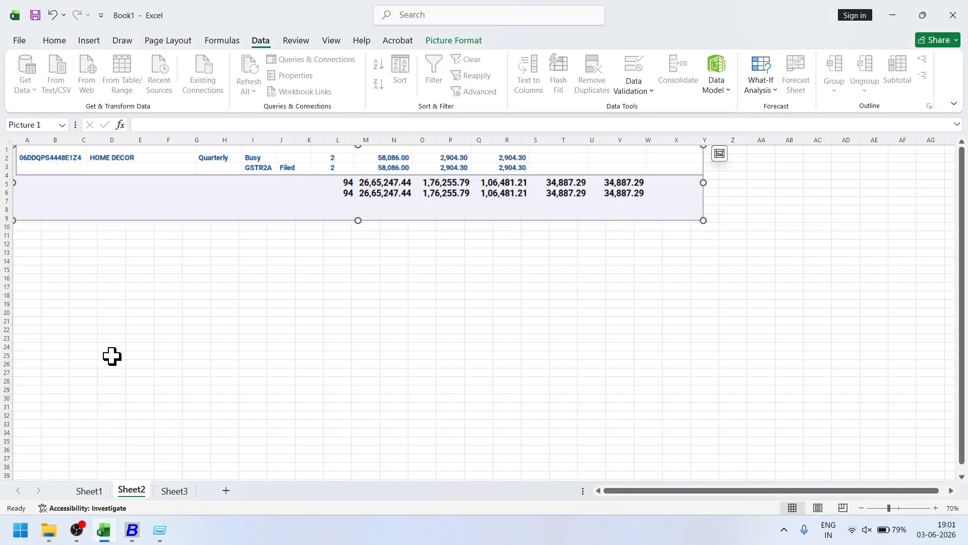
{"action": "key", "text": "ctrl+v"}
{"action": "left_click_drag", "start_coordinate": [361, 195], "coordinate": [316, 277]}
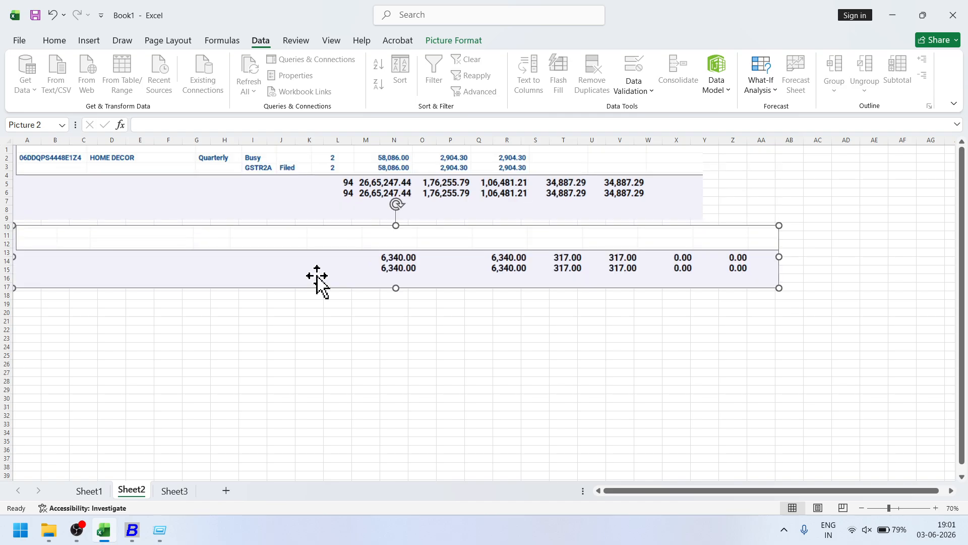
{"action": "left_click", "coordinate": [137, 537]}
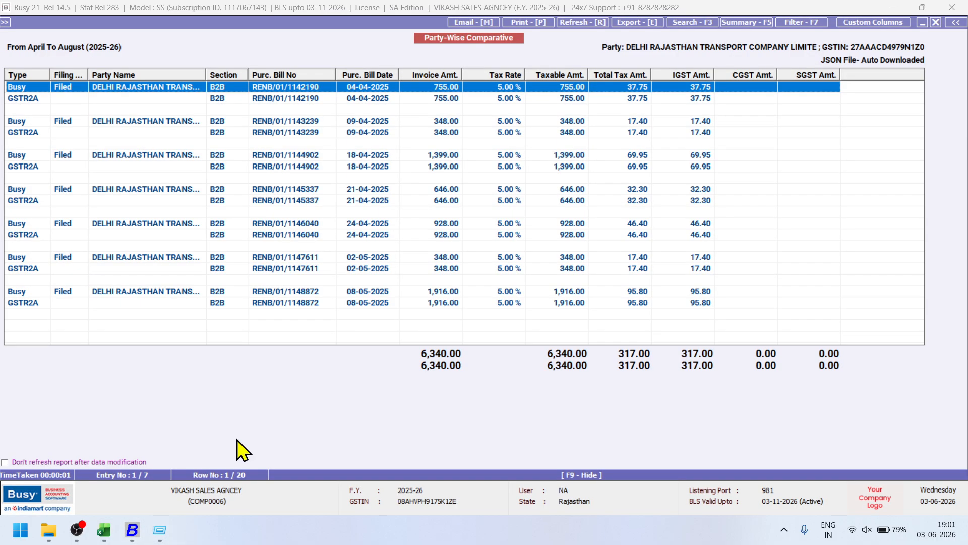
Drill from the horizontal Balance Sheet loss into Profit & Loss, showing TRANSPORT EXP 6,657.00.
{"action": "key", "text": "Escape"}
{"action": "key", "text": "Escape"}
{"action": "key", "text": "Escape"}
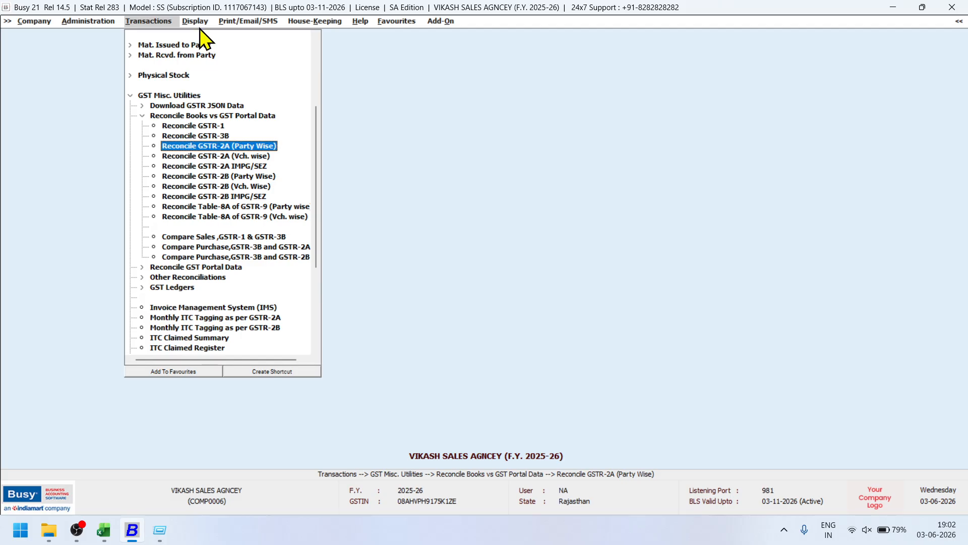
{"action": "left_click", "coordinate": [196, 23]}
{"action": "left_click", "coordinate": [210, 34]}
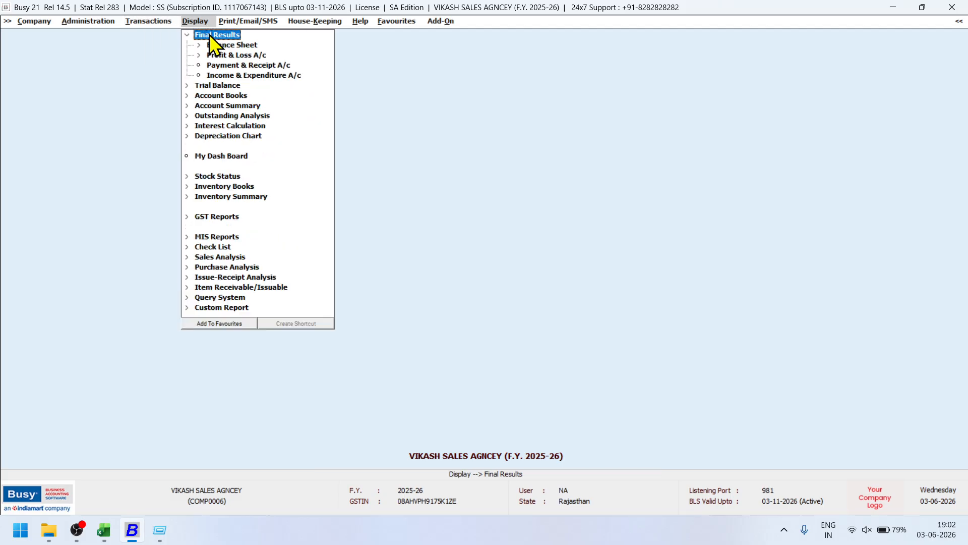
{"action": "left_click", "coordinate": [217, 44]}
{"action": "double_click", "coordinate": [227, 55]}
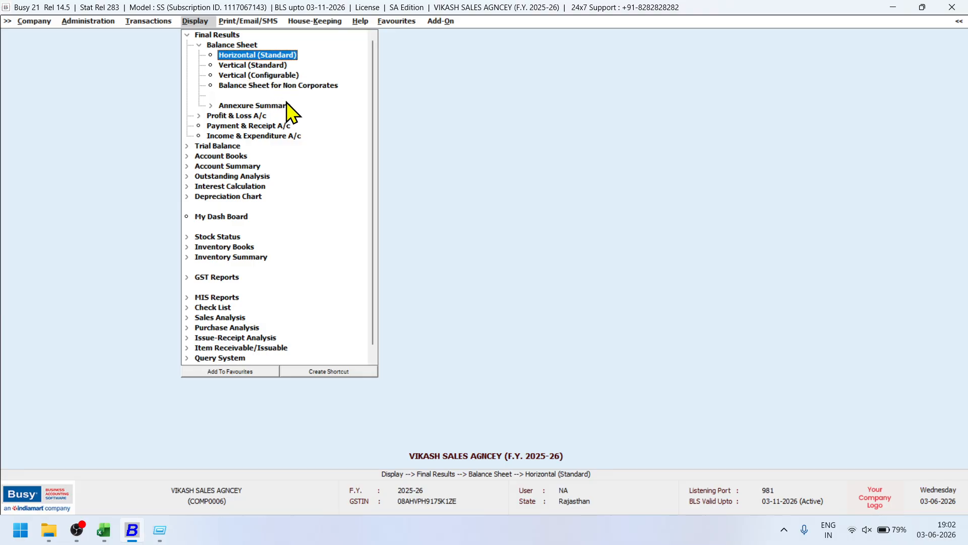
{"action": "key", "text": "F2"}
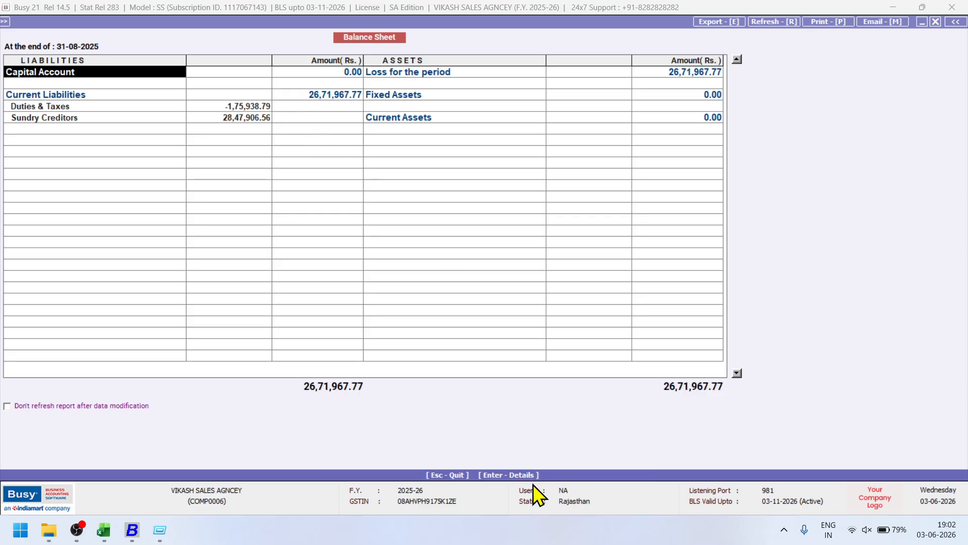
{"action": "double_click", "coordinate": [377, 75]}
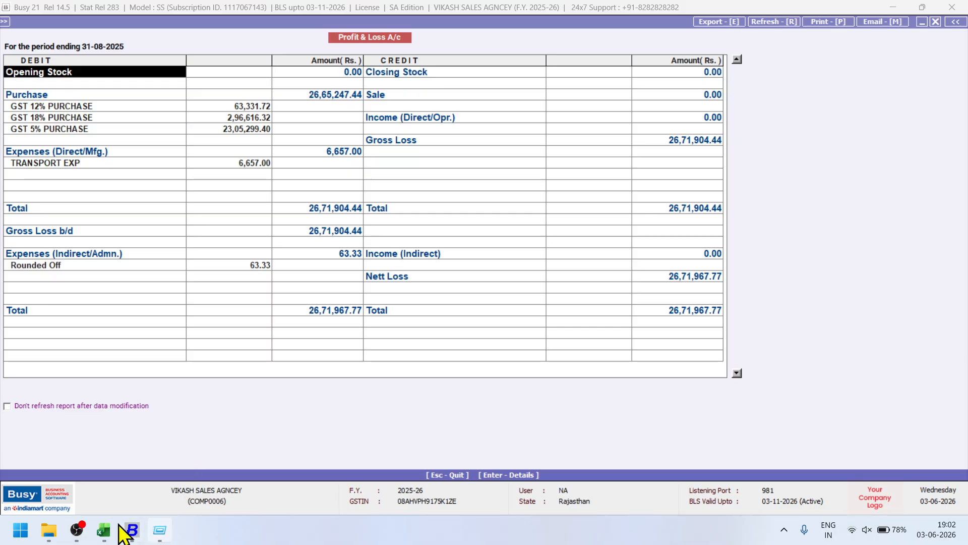
{"action": "left_click", "coordinate": [103, 530]}
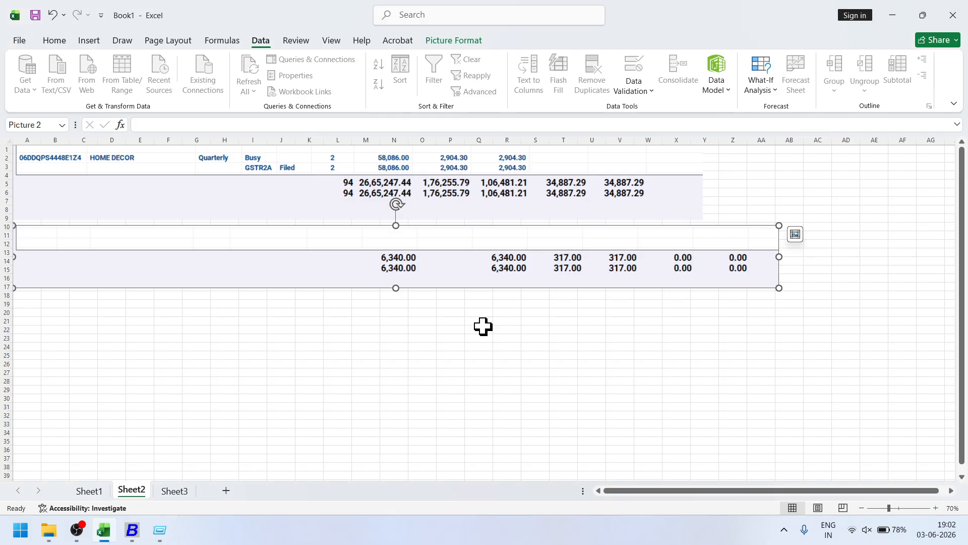
Enter +6340+317 in cell Q22 to get 6657.
{"action": "left_click", "coordinate": [476, 333]}
{"action": "type", "text": "+6340+317"}
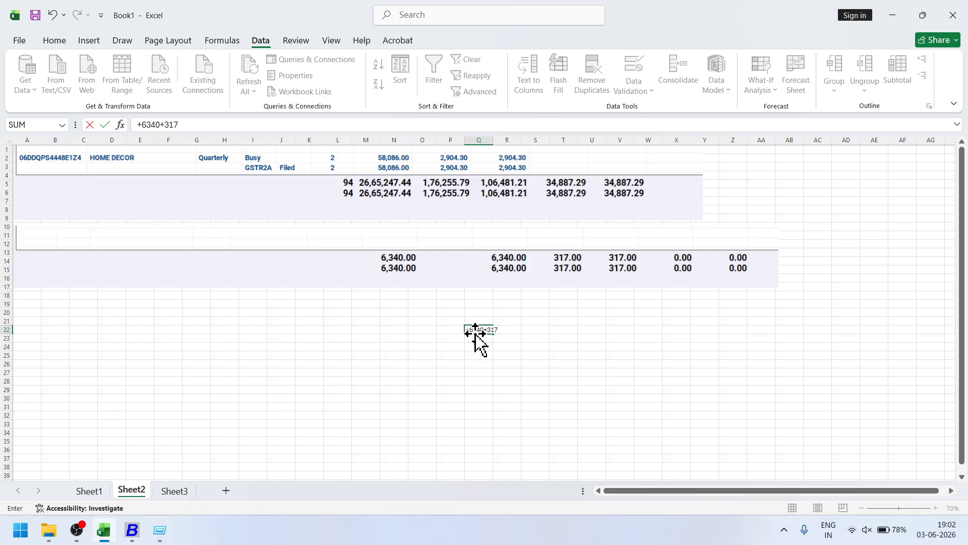
{"action": "key", "text": "Return"}
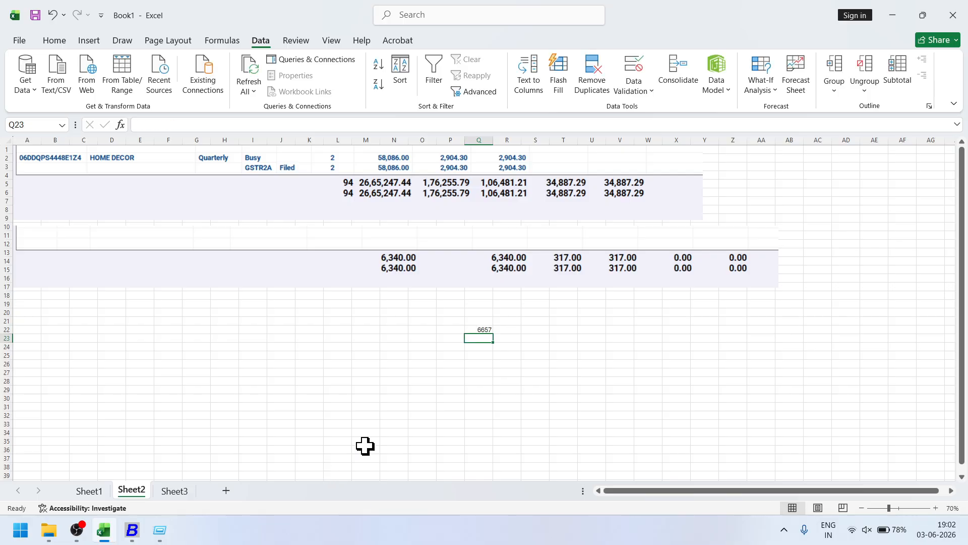
Check Duties & Taxes for the 317.00 IGST Output (RCM) credit, then close the Balance Sheet.
{"action": "left_click", "coordinate": [133, 533]}
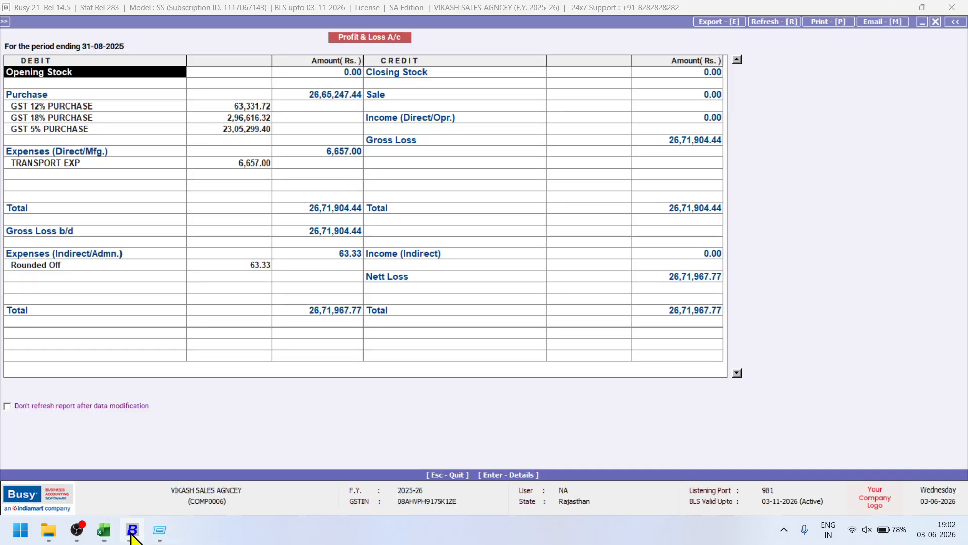
{"action": "key", "text": "Escape"}
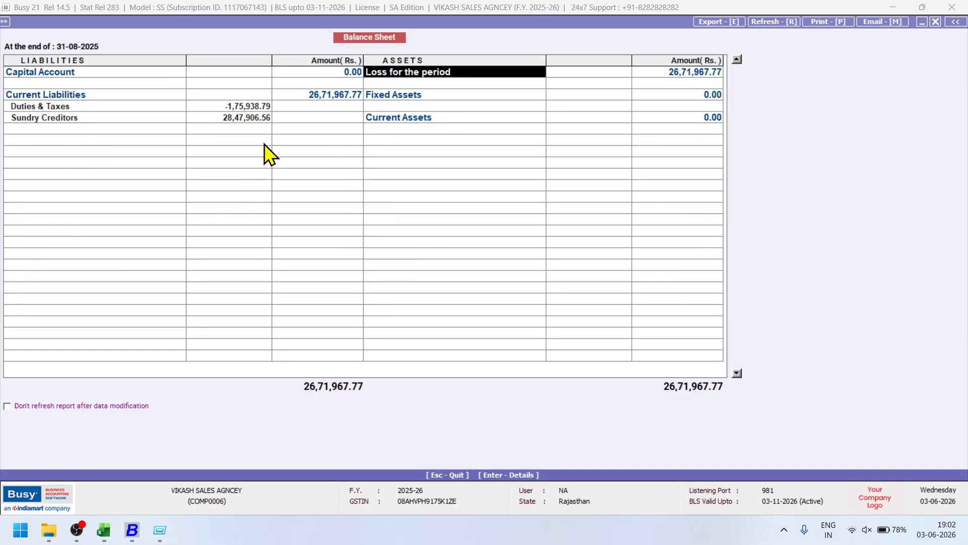
{"action": "double_click", "coordinate": [255, 107]}
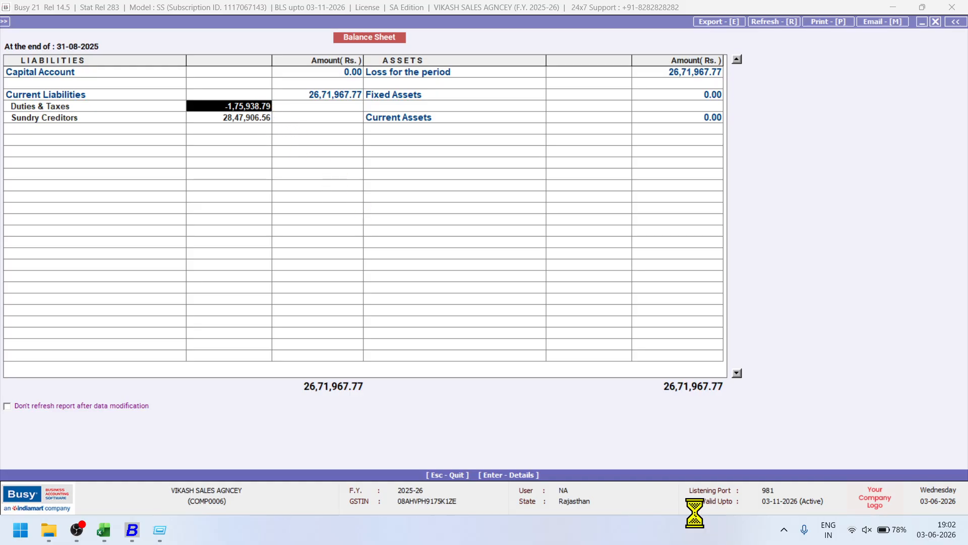
{"action": "left_click", "coordinate": [695, 97]}
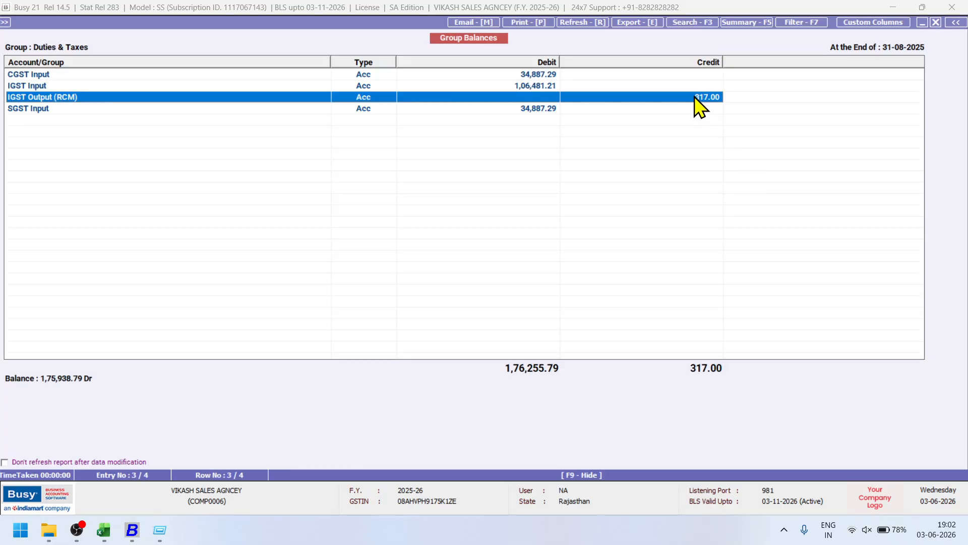
{"action": "key", "text": "alt+Tab"}
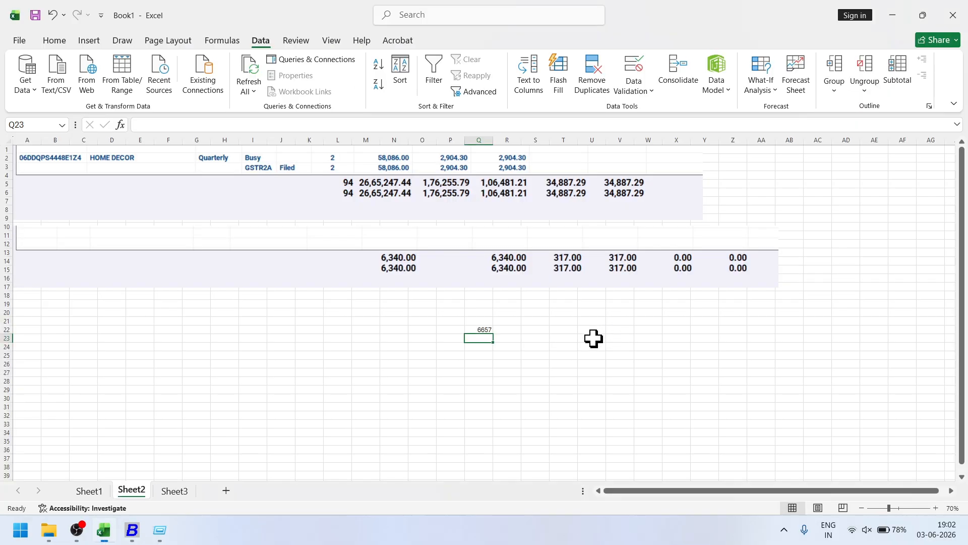
{"action": "key", "text": "alt+Tab"}
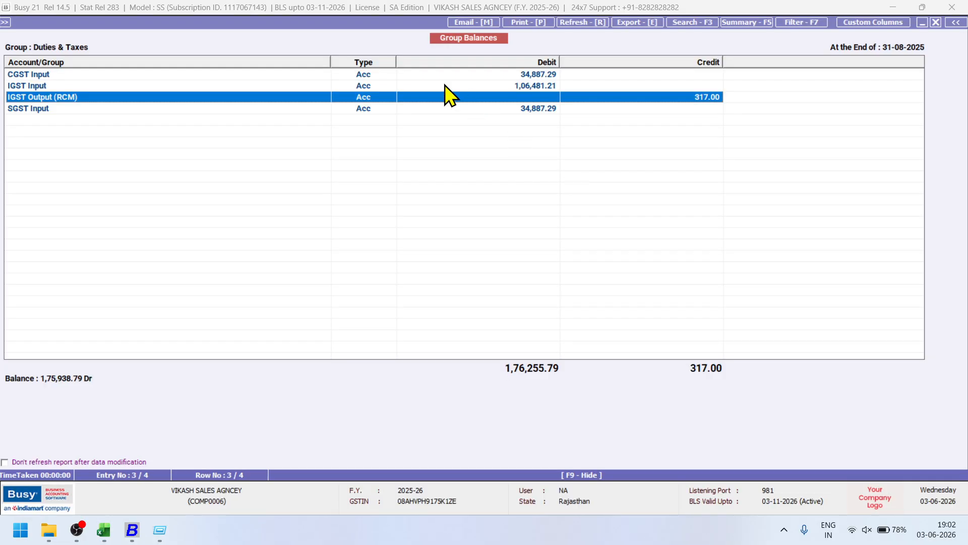
{"action": "key", "text": "Escape"}
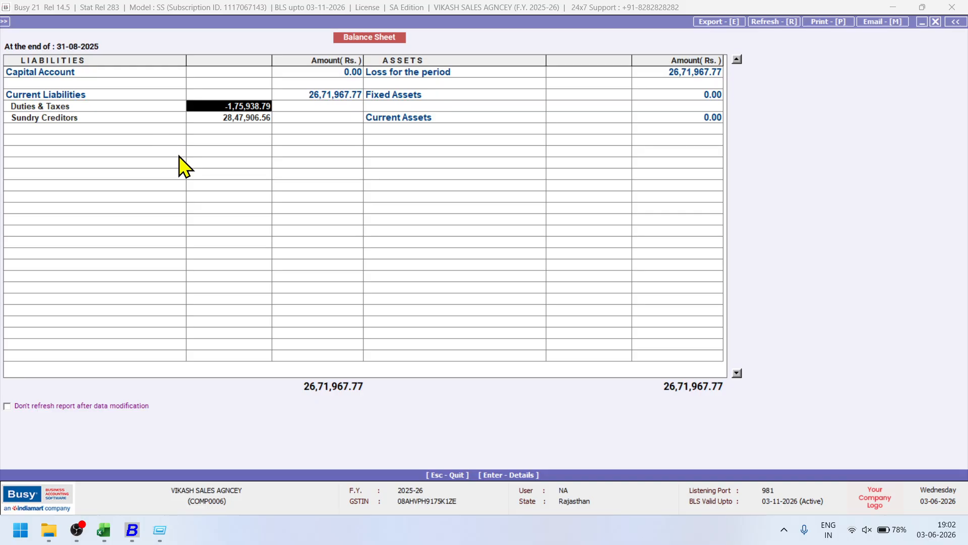
{"action": "key", "text": "Escape"}
{"action": "key", "text": "Escape"}
{"action": "key", "text": "Escape"}
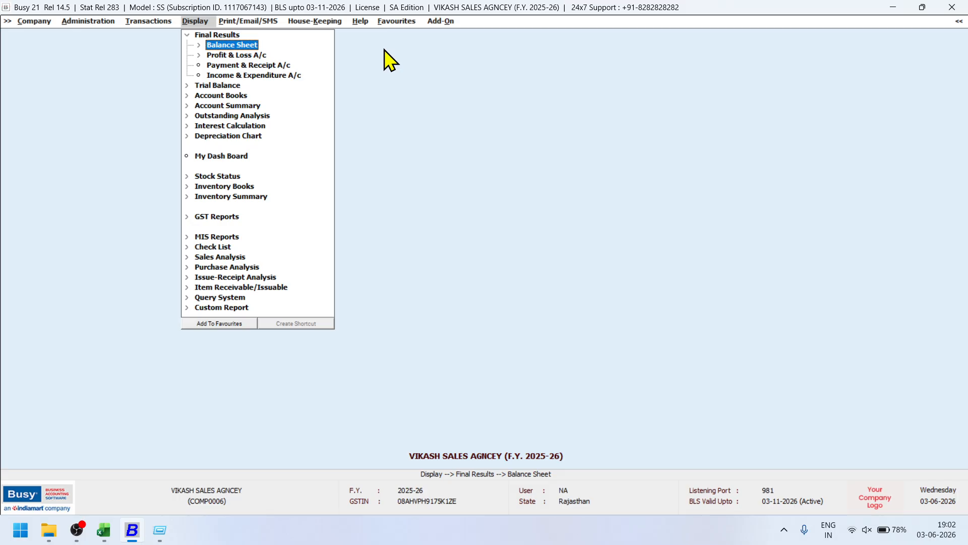
List the item masters, showing GST 12%, GST 18% and GST 5%.
{"action": "left_click", "coordinate": [165, 23]}
{"action": "key", "text": "Escape"}
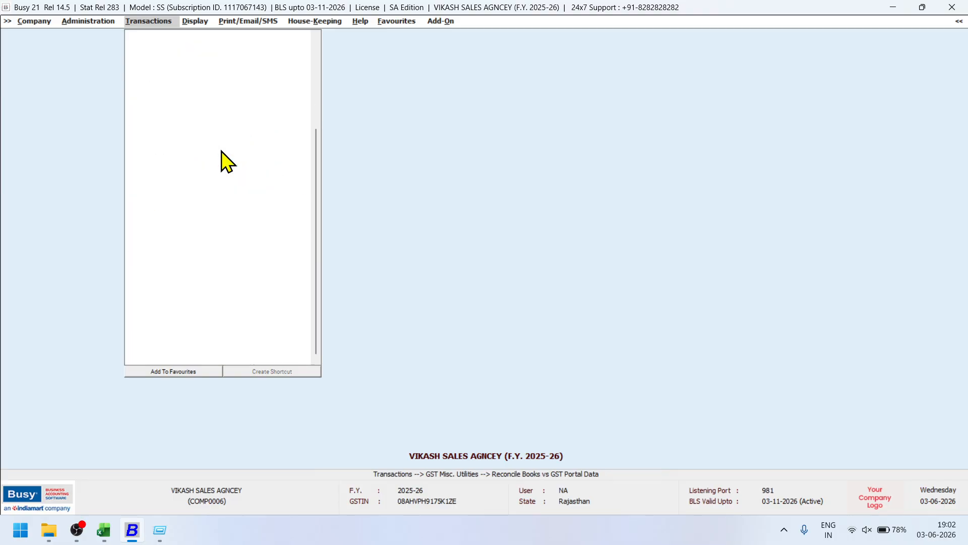
{"action": "key", "text": "Escape"}
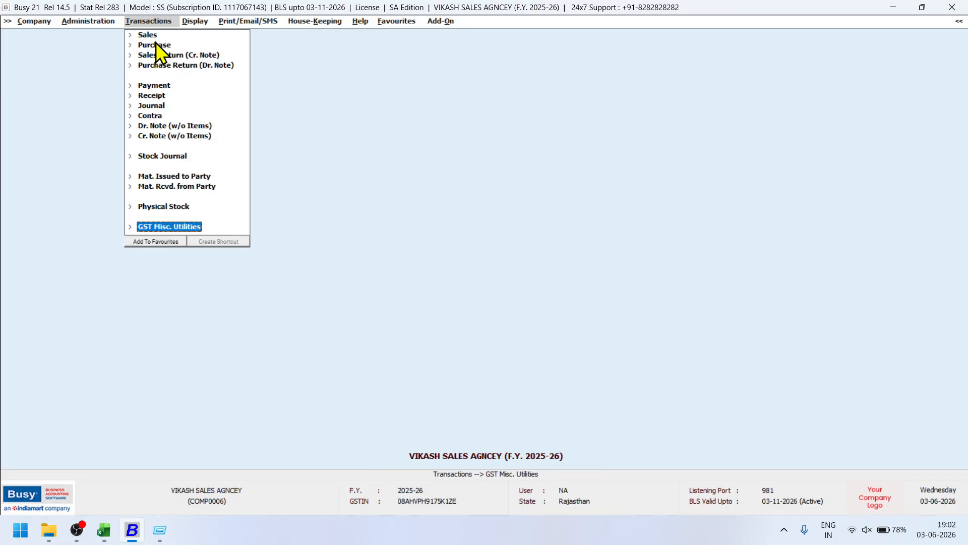
{"action": "left_click", "coordinate": [92, 22]}
{"action": "key", "text": "Escape"}
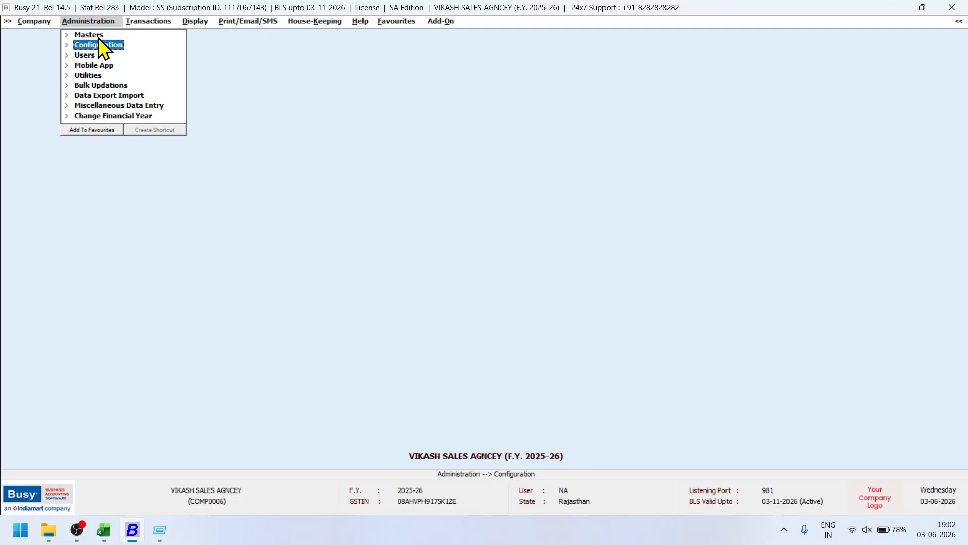
{"action": "left_click", "coordinate": [99, 35]}
{"action": "left_click", "coordinate": [98, 85]}
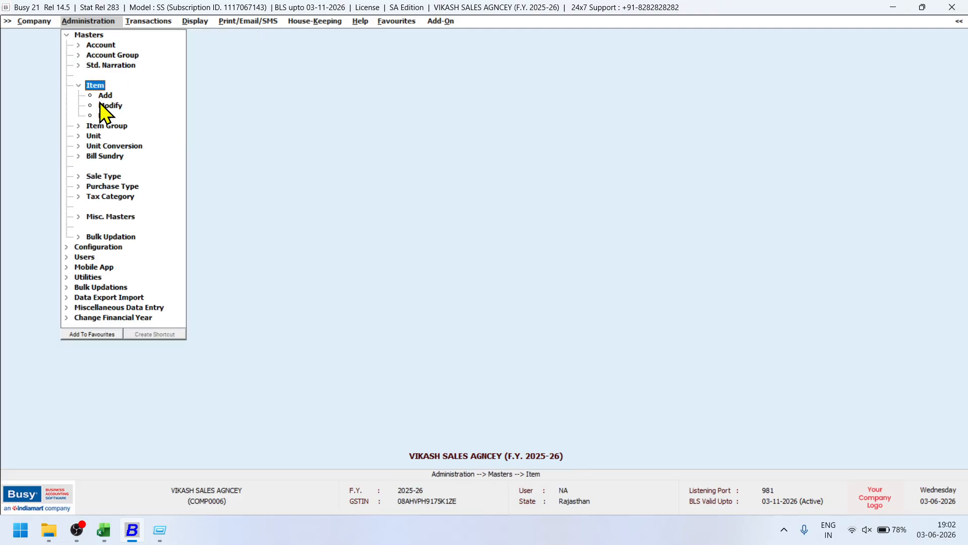
{"action": "left_click", "coordinate": [104, 116]}
{"action": "key", "text": "Return"}
{"action": "key", "text": "Return"}
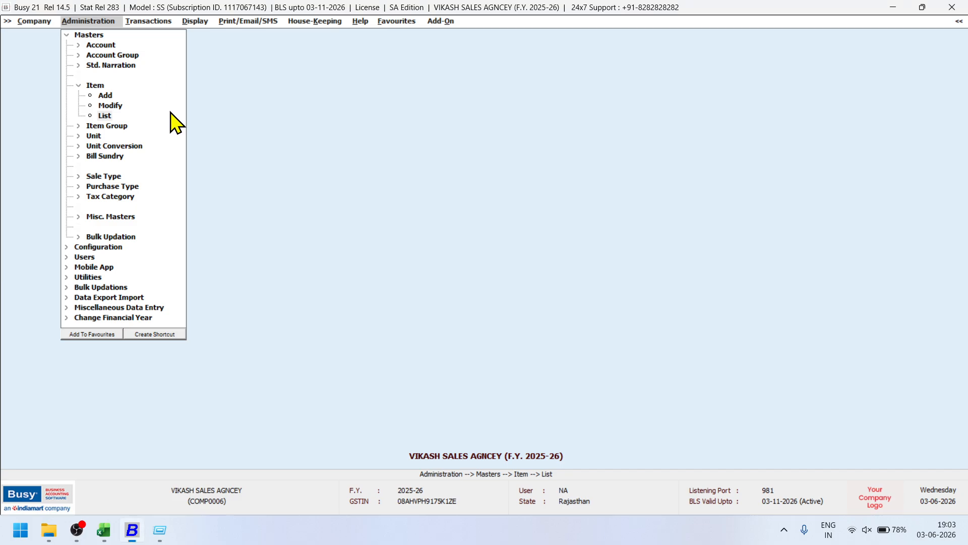
{"action": "key", "text": "Return"}
{"action": "left_click", "coordinate": [168, 123]}
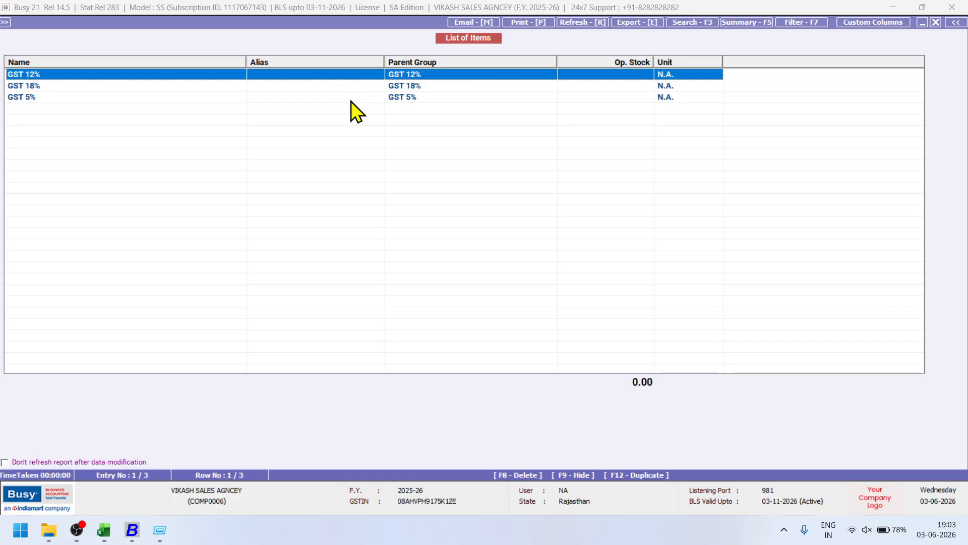
Review the GST 12% item master, then back out of the item list to the Add-On menu.
{"action": "key", "text": "Return"}
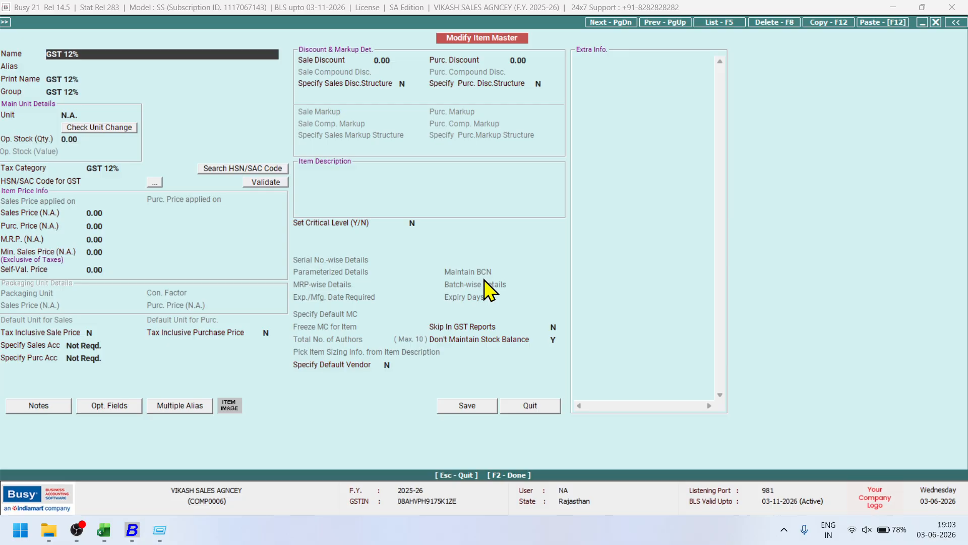
{"action": "key", "text": "Escape"}
{"action": "key", "text": "Escape"}
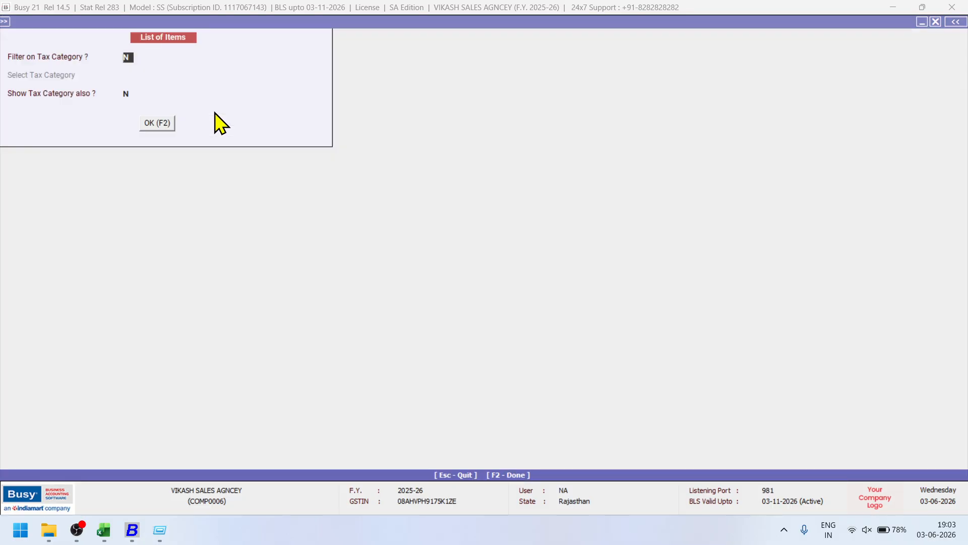
{"action": "key", "text": "Escape"}
{"action": "key", "text": "Return"}
{"action": "key", "text": "Escape"}
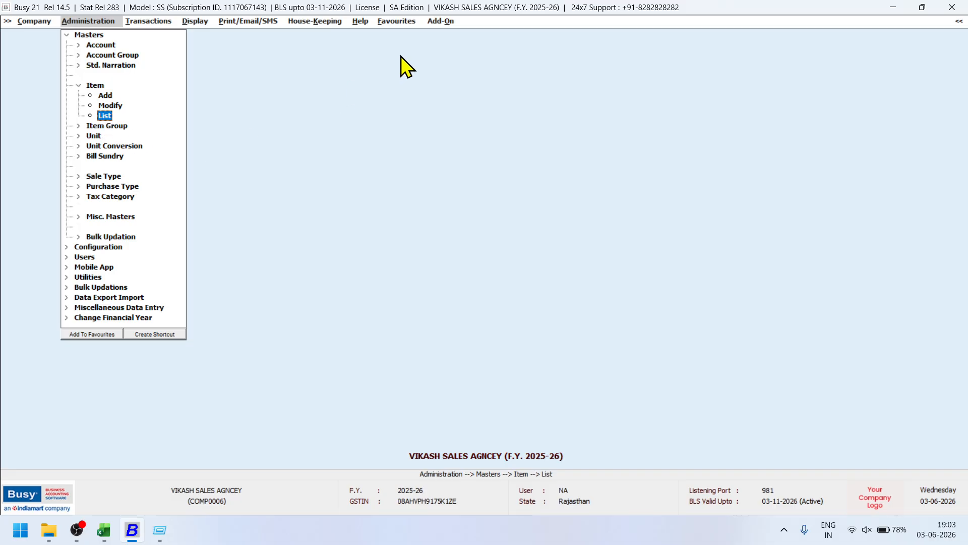
{"action": "left_click", "coordinate": [441, 23]}
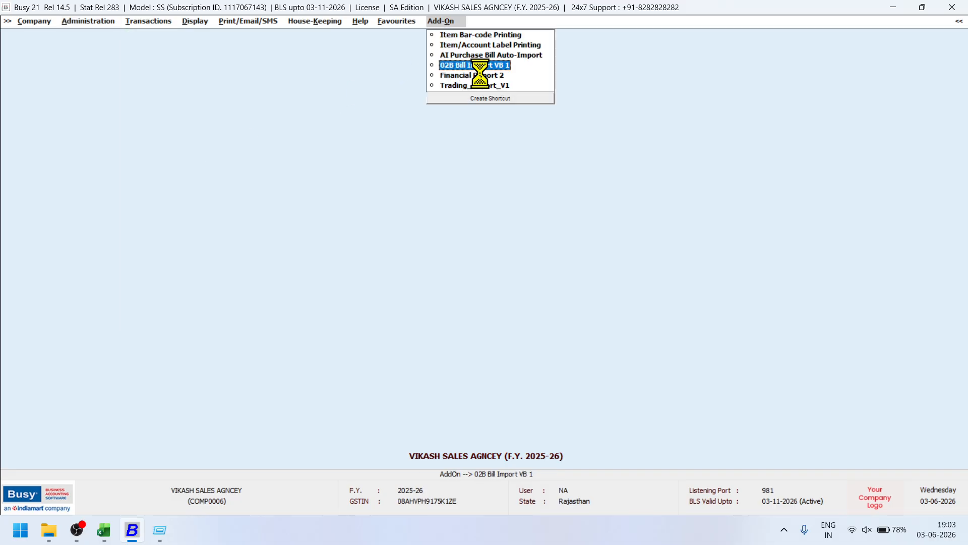
In 02B Bill Import VB 1, map 5%, 12% and 18% to the GST 5%, GST 12% and GST 18% items and save.
{"action": "left_click", "coordinate": [461, 66]}
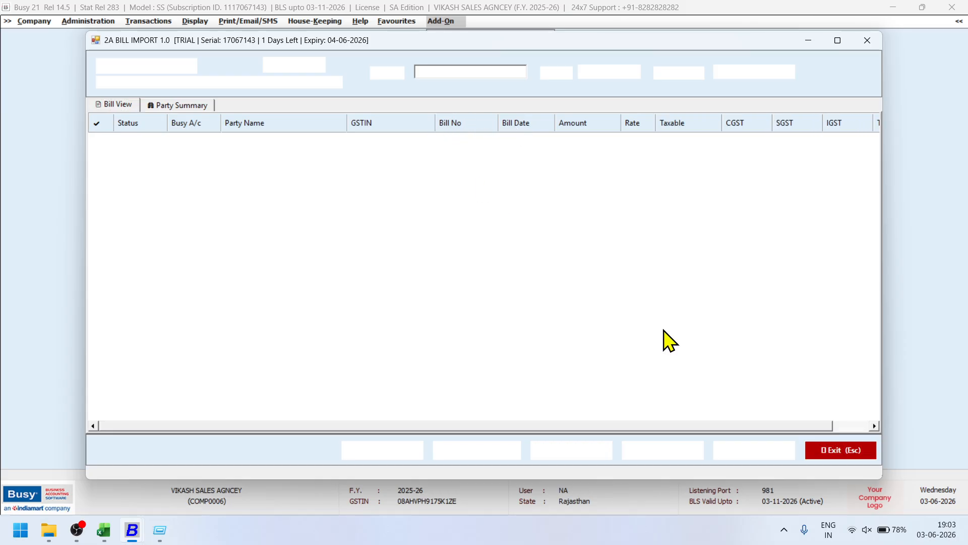
{"action": "left_click", "coordinate": [737, 444]}
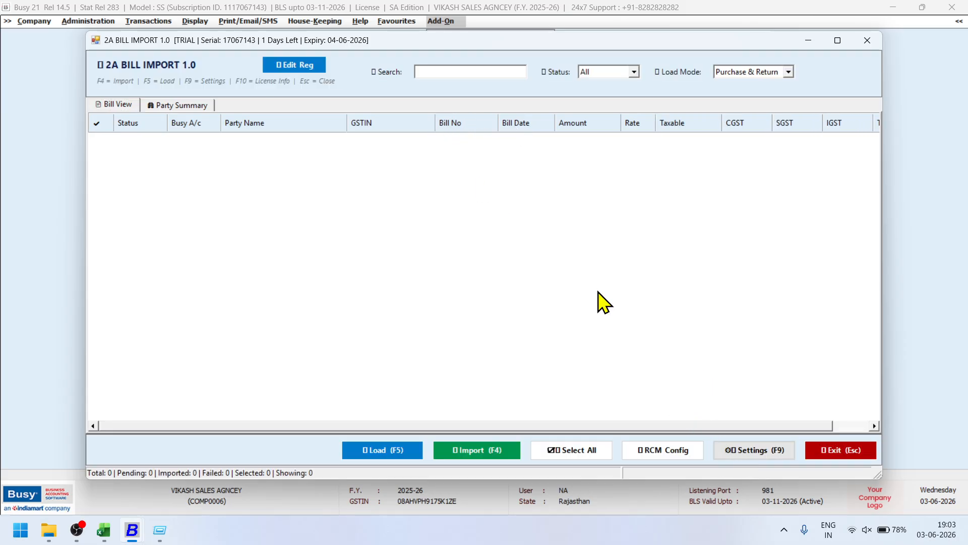
{"action": "left_click", "coordinate": [475, 139]}
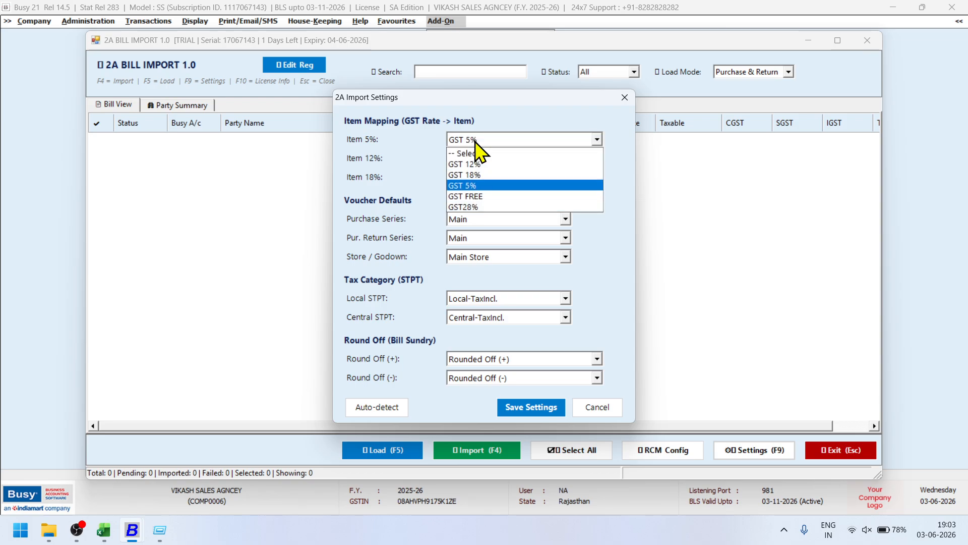
{"action": "left_click", "coordinate": [477, 188]}
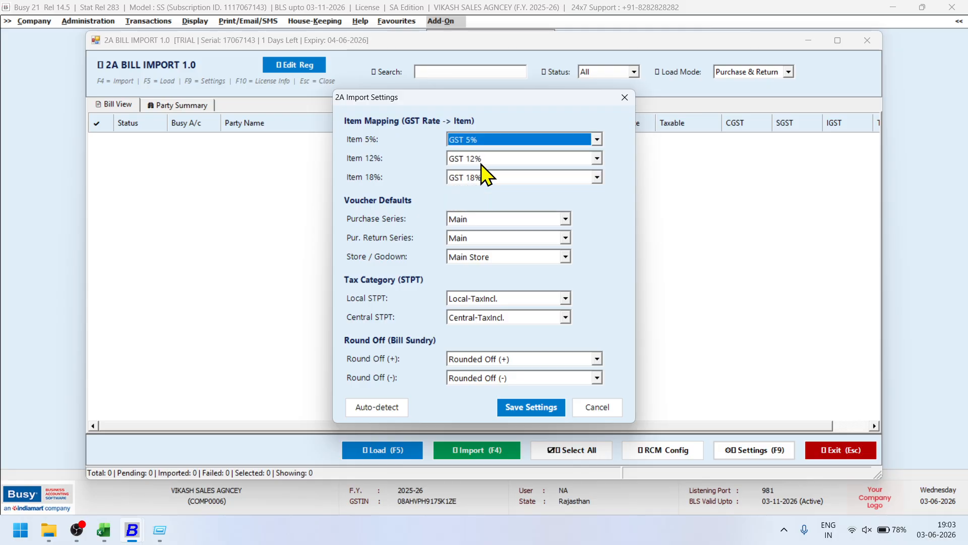
{"action": "left_click", "coordinate": [614, 406]}
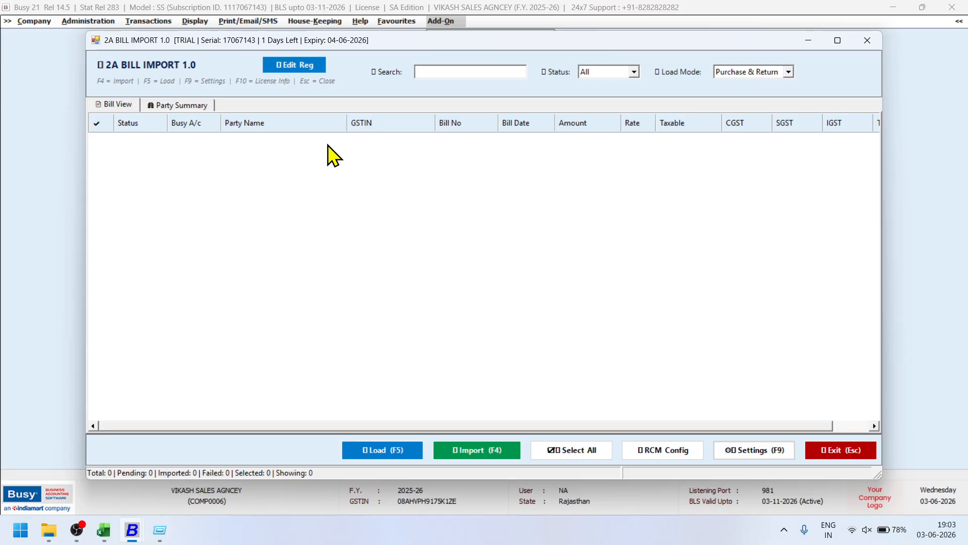
Load the 97 GSTR-2A bills and tick MADHAV HANDICRAFTS in the Party Summary.
{"action": "left_click", "coordinate": [390, 450]}
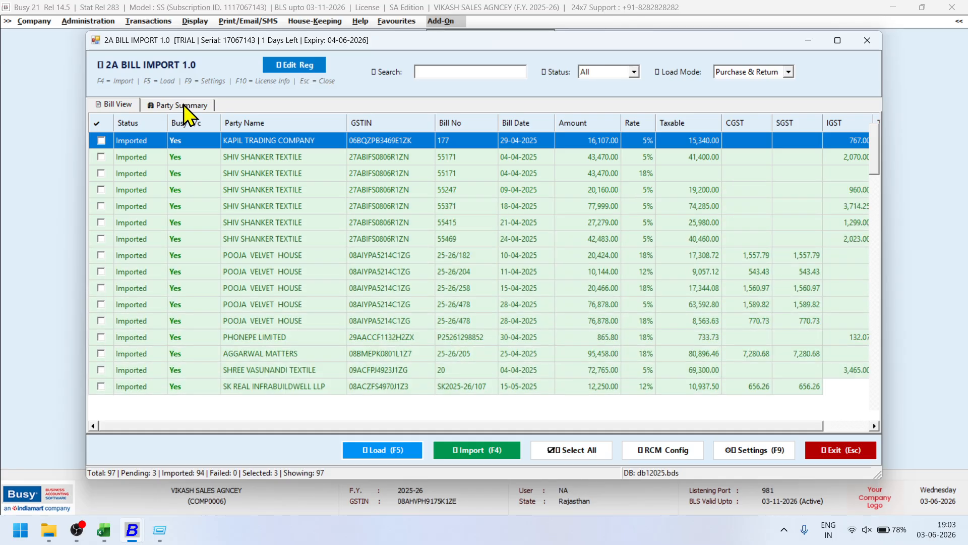
{"action": "left_click", "coordinate": [184, 104]}
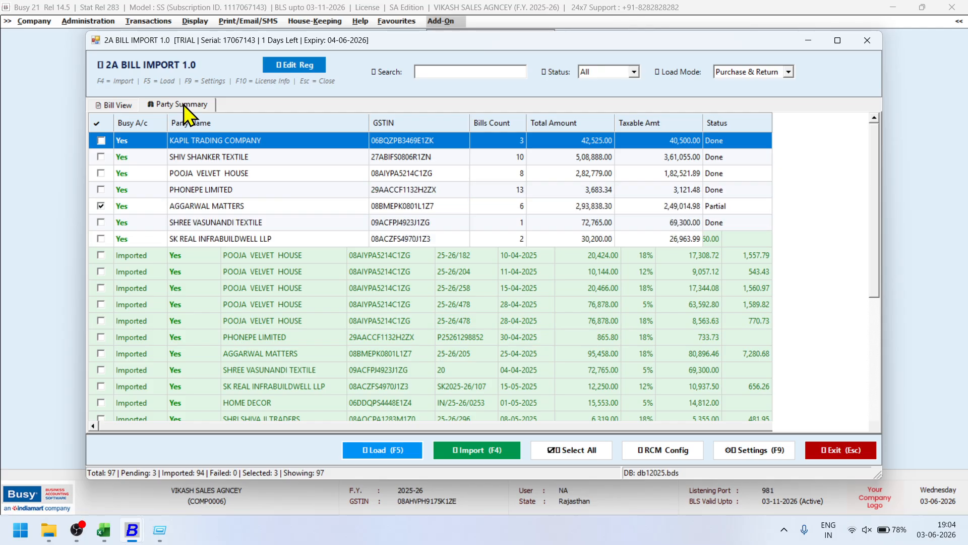
{"action": "scroll", "coordinate": [197, 298], "scroll_direction": "down", "scroll_amount": 3}
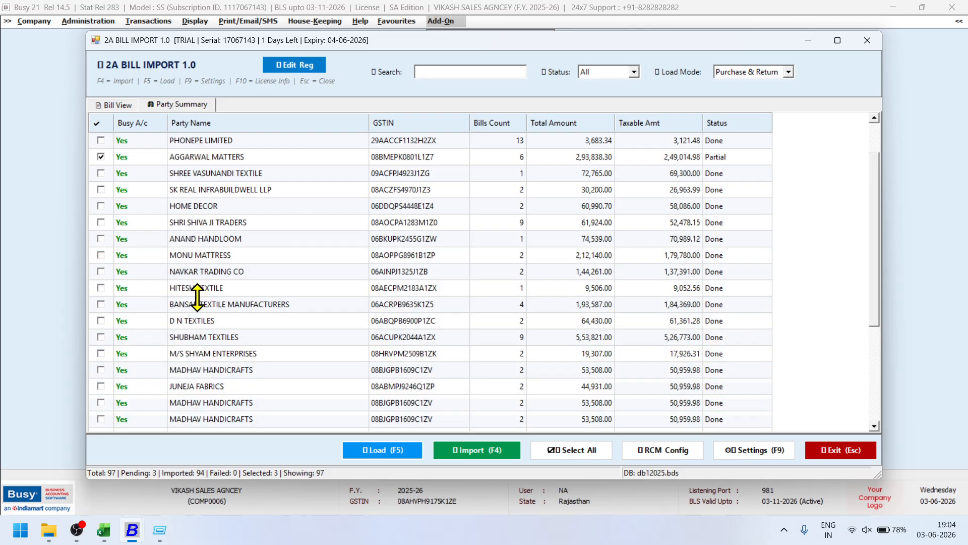
{"action": "scroll", "coordinate": [106, 248], "scroll_direction": "down", "scroll_amount": 2}
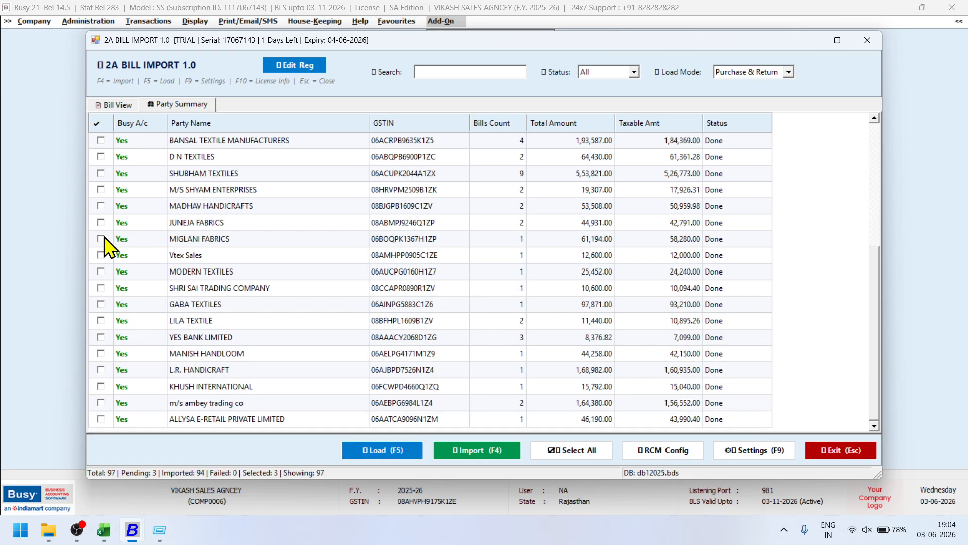
{"action": "left_click", "coordinate": [101, 205]}
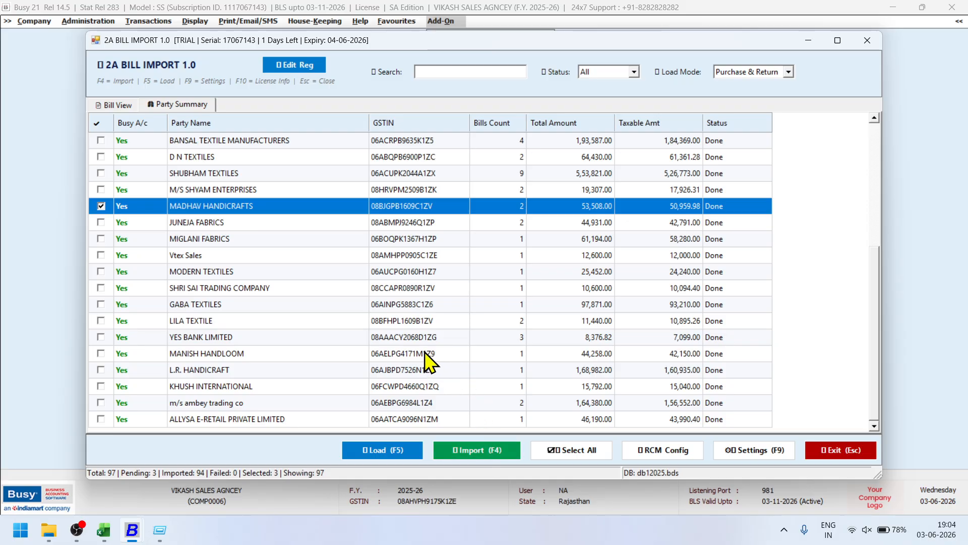
{"action": "scroll", "coordinate": [424, 361], "scroll_direction": "up", "scroll_amount": 5}
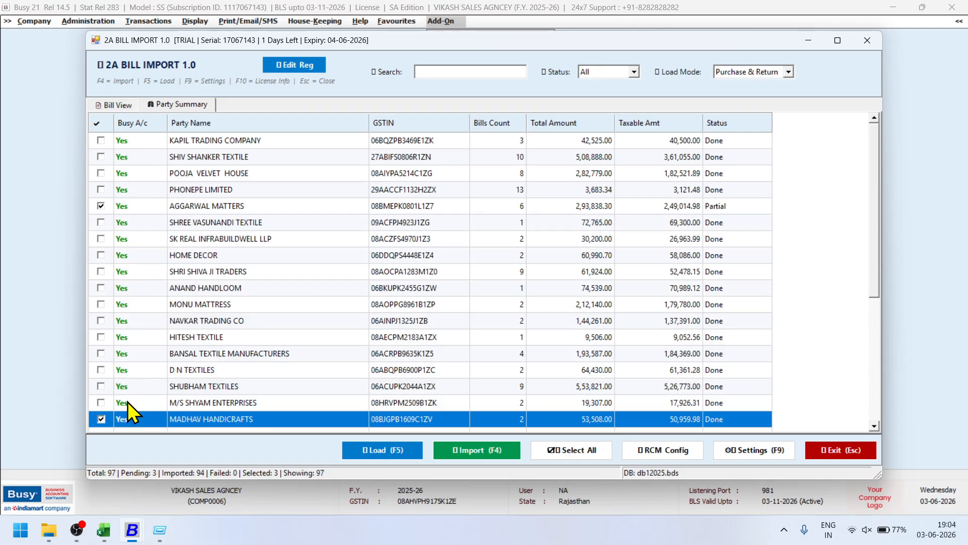
{"action": "scroll", "coordinate": [158, 396], "scroll_direction": "down", "scroll_amount": 3}
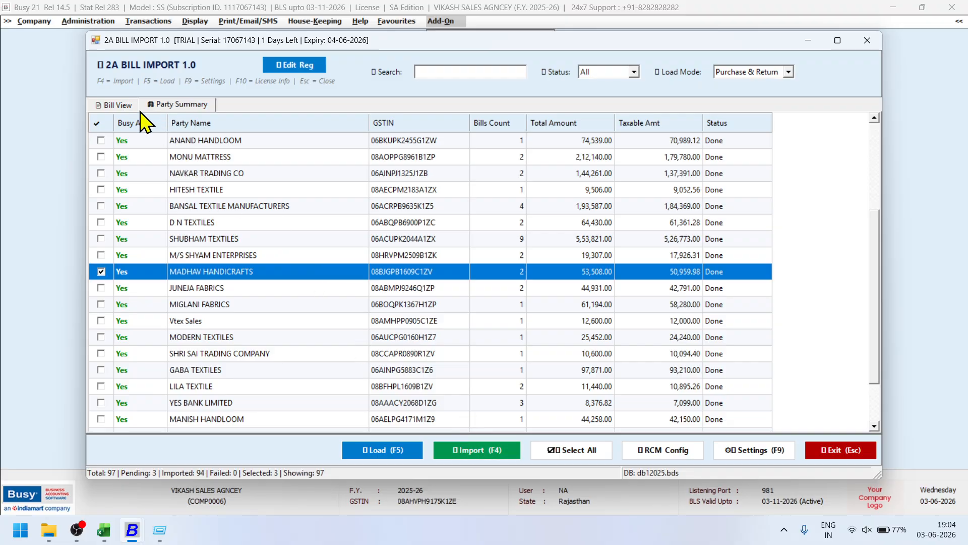
Scroll the Bill View list of 94 imported and 3 pending bills, then exit the tool.
{"action": "left_click", "coordinate": [117, 104]}
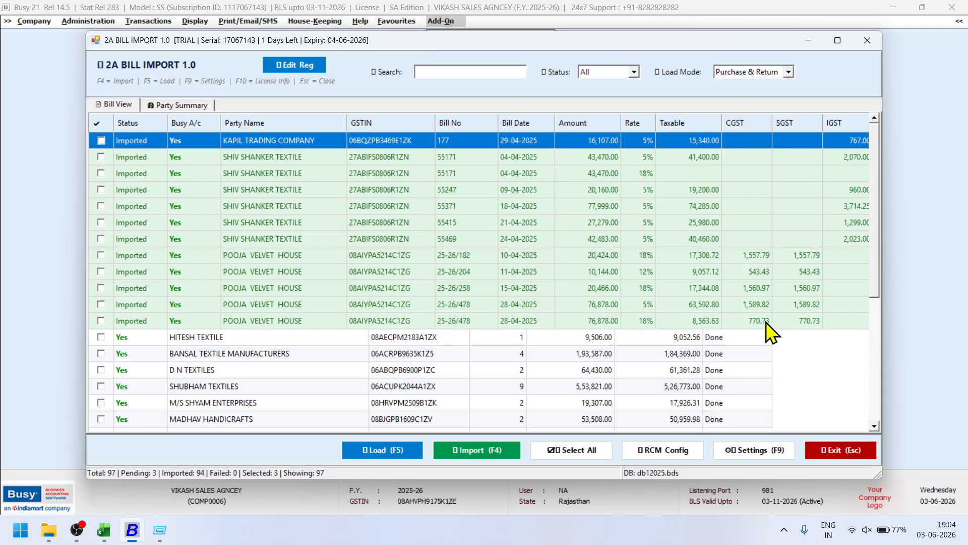
{"action": "scroll", "coordinate": [751, 318], "scroll_direction": "down", "scroll_amount": 2}
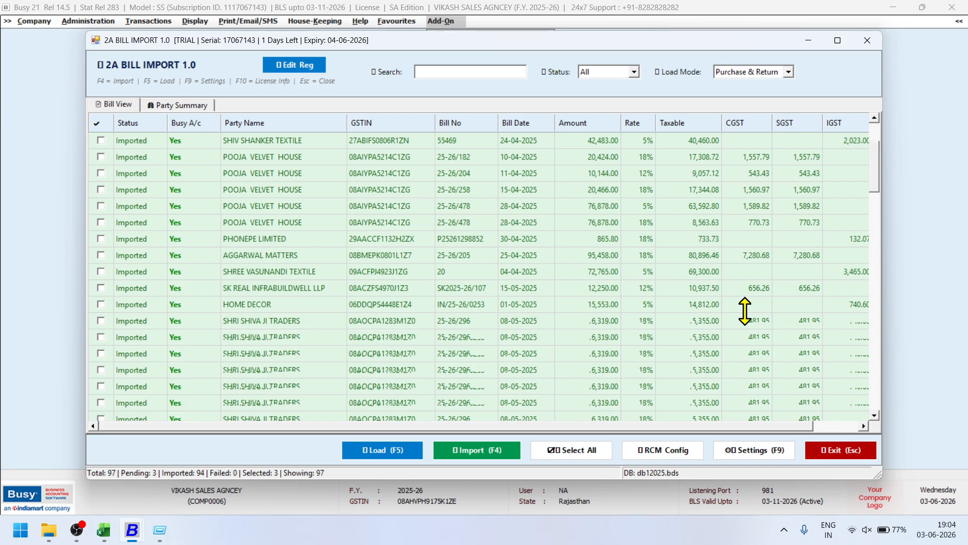
{"action": "scroll", "coordinate": [741, 370], "scroll_direction": "down", "scroll_amount": 2}
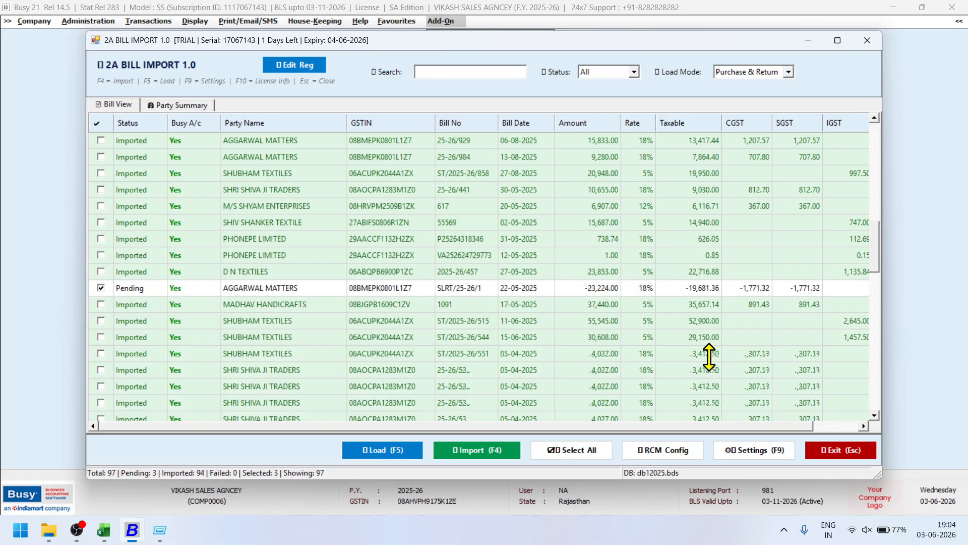
{"action": "scroll", "coordinate": [709, 358], "scroll_direction": "down", "scroll_amount": 15}
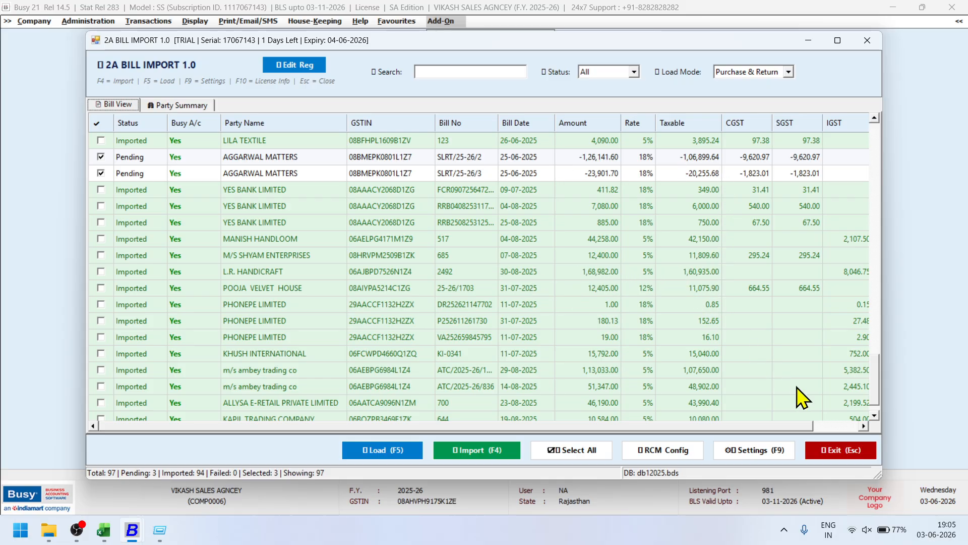
{"action": "left_click", "coordinate": [834, 448]}
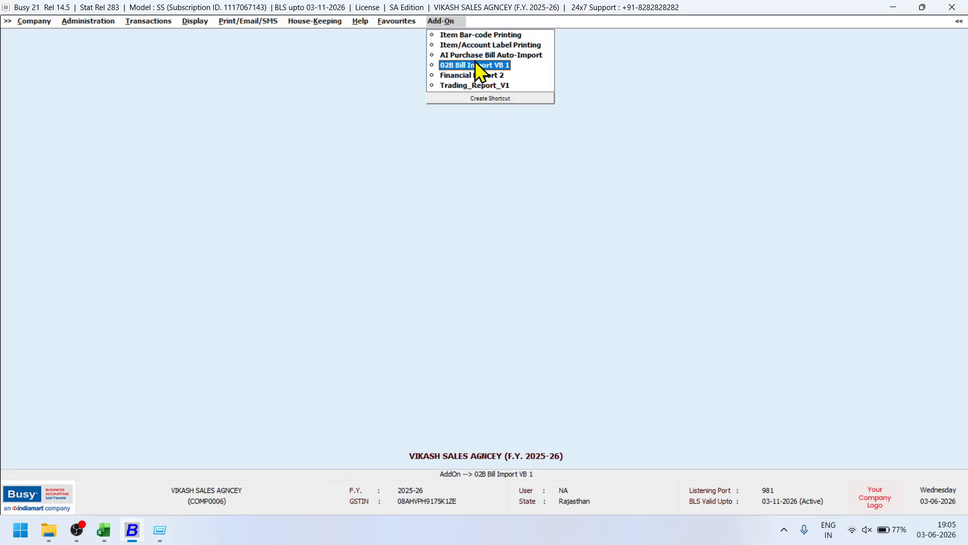
Close the AI Purchase Bill Auto-Import tool and launch the Trading_Report_V1 add-on for 01-04-2025 to 31-08-2025.
{"action": "left_click", "coordinate": [471, 54]}
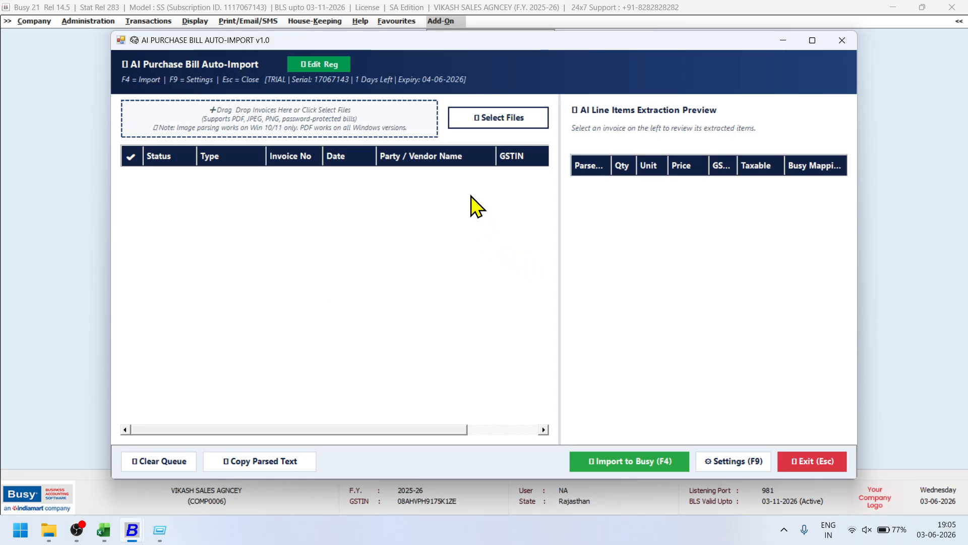
{"action": "key", "text": "Escape"}
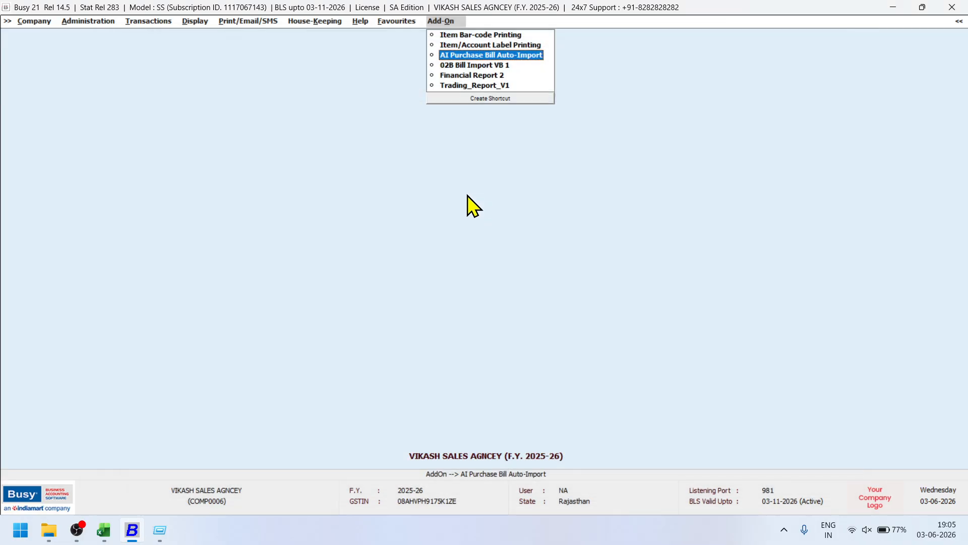
{"action": "left_click", "coordinate": [455, 84]}
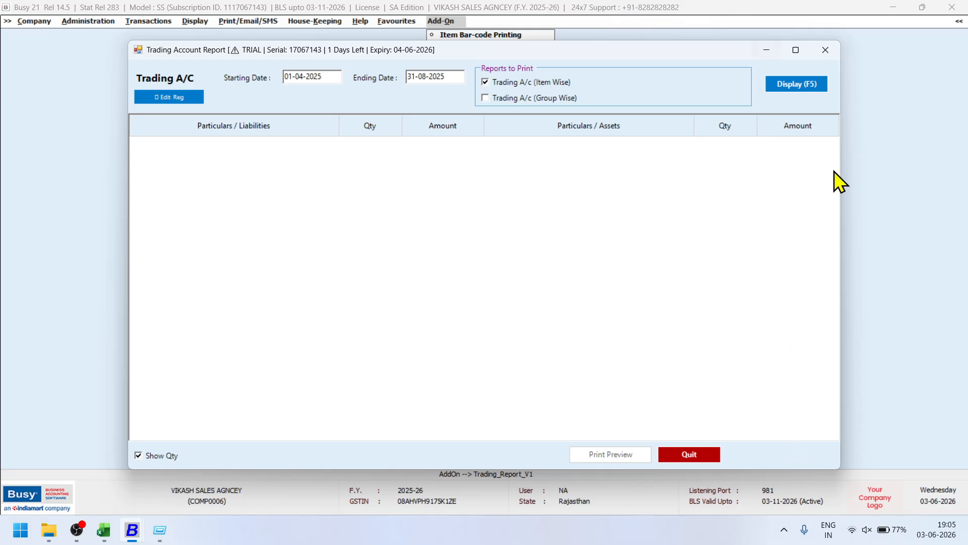
Switch the report from item-wise to group-wise Trading A/c, check the 6,657.00 transport expense, then close it.
{"action": "left_click", "coordinate": [783, 86]}
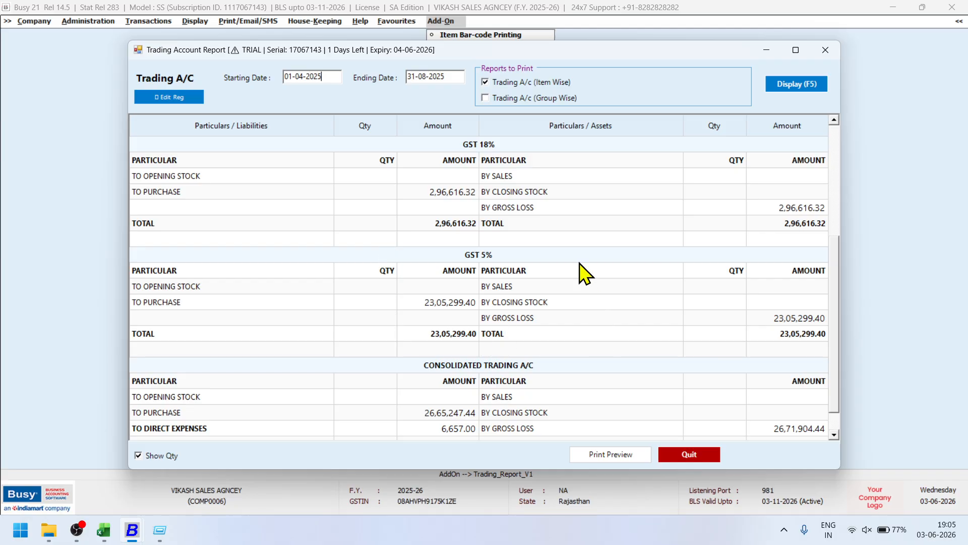
{"action": "left_click", "coordinate": [539, 80]}
{"action": "left_click", "coordinate": [781, 83]}
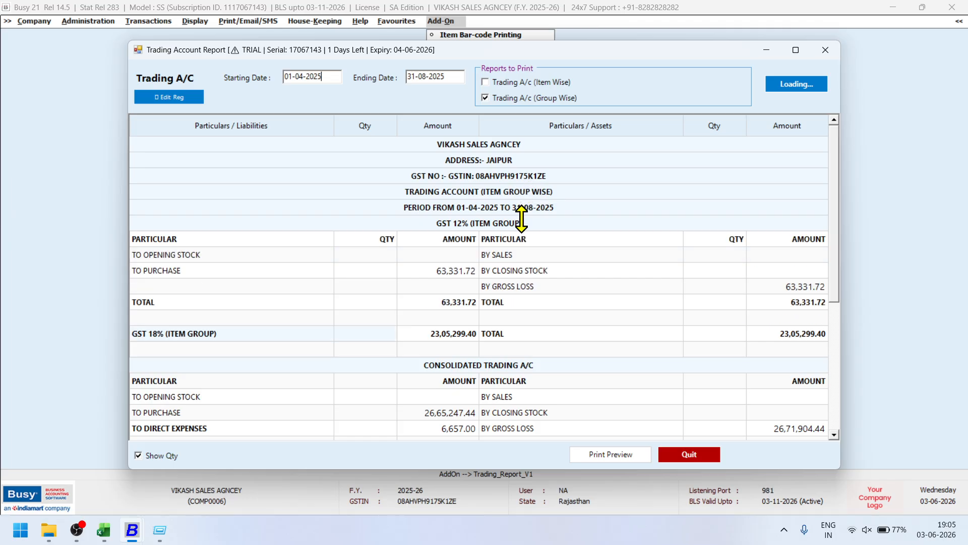
{"action": "scroll", "coordinate": [524, 227], "scroll_direction": "down", "scroll_amount": 4}
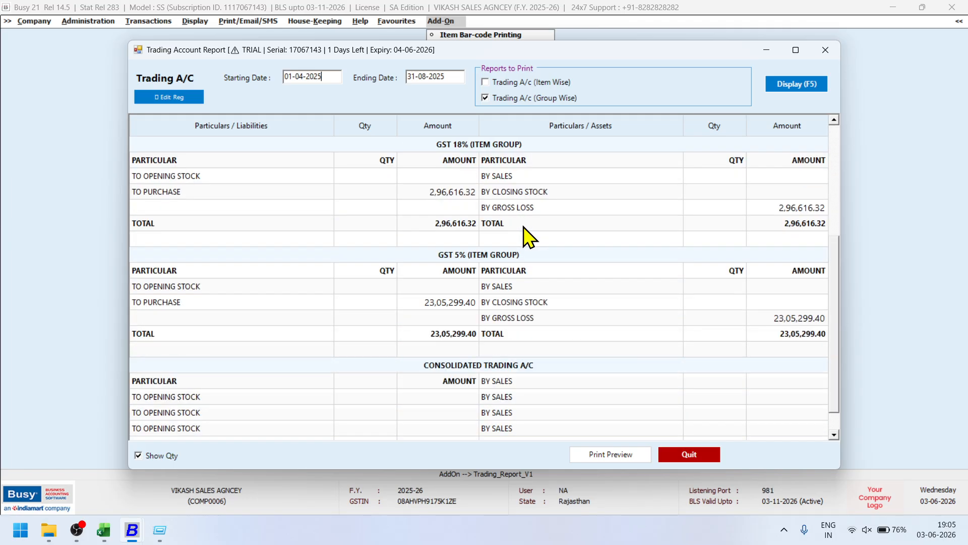
{"action": "scroll", "coordinate": [525, 234], "scroll_direction": "down", "scroll_amount": 1}
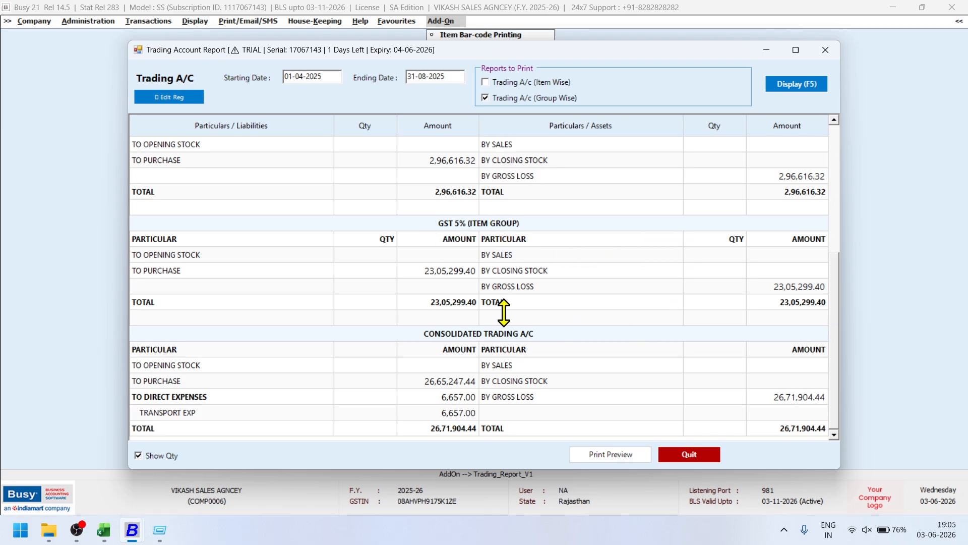
{"action": "key", "text": "Escape"}
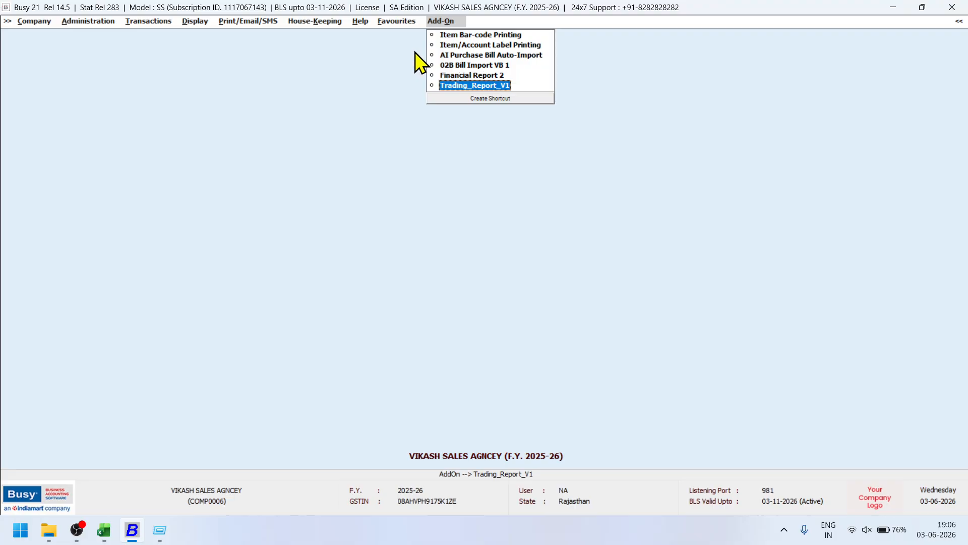
Start the 02B Bill Import VB 1 add-on from the Add-On menu.
{"action": "left_click", "coordinate": [191, 20]}
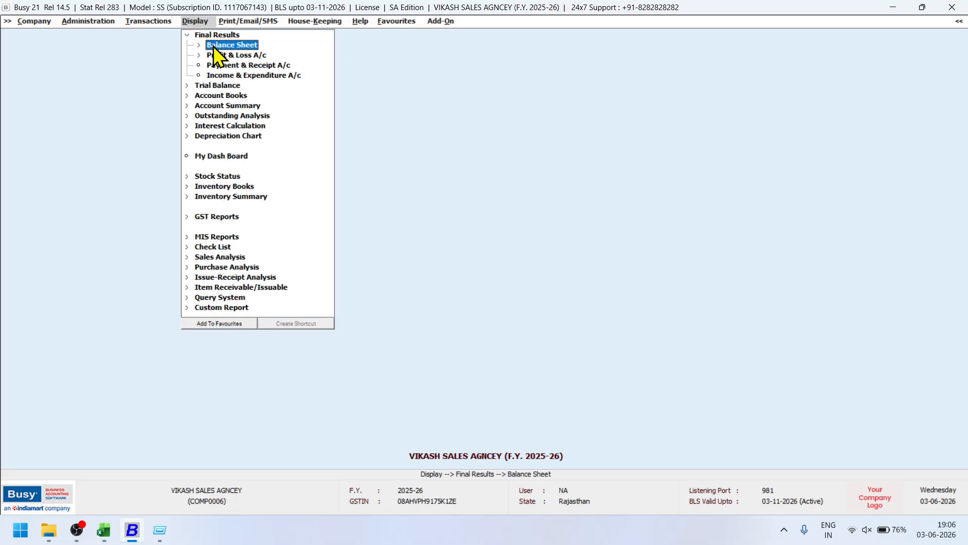
{"action": "key", "text": "Escape"}
{"action": "left_click", "coordinate": [448, 22]}
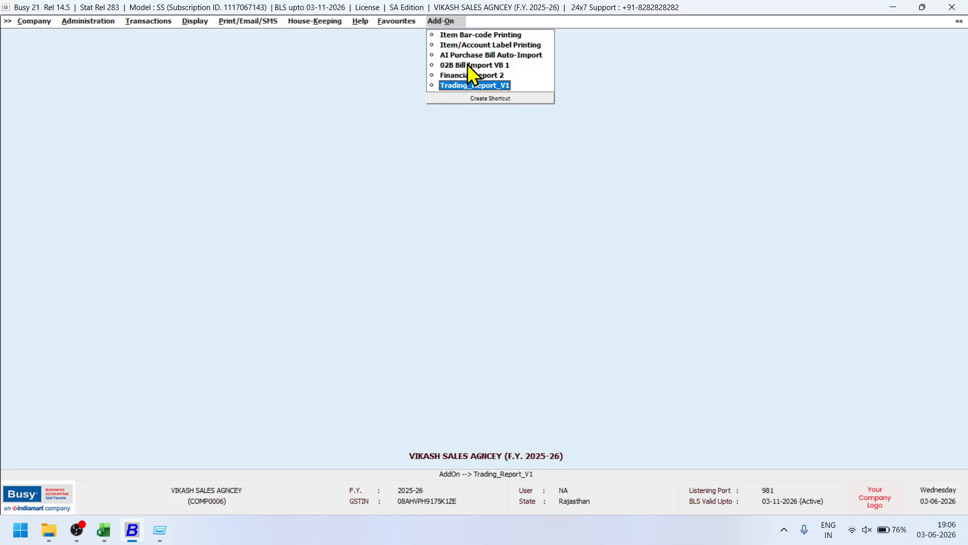
{"action": "left_click", "coordinate": [467, 64]}
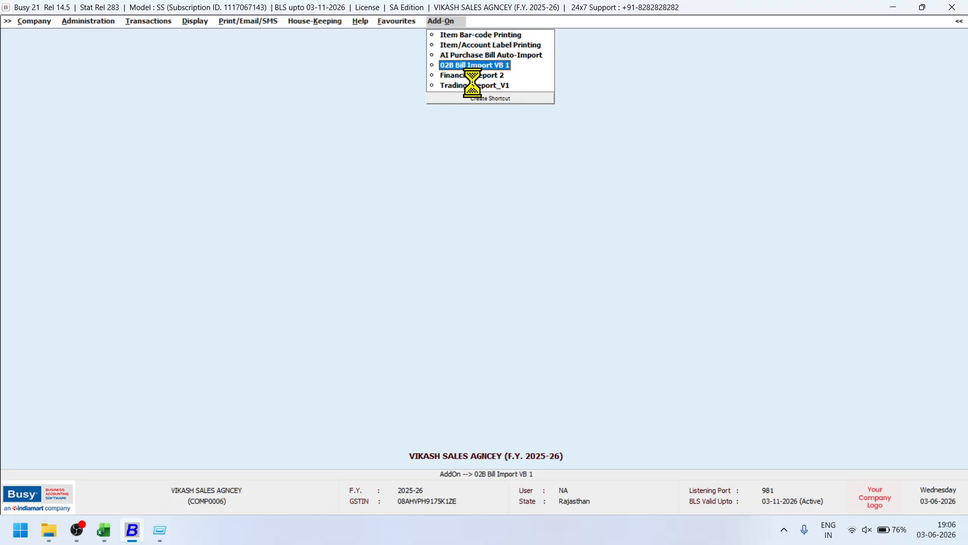